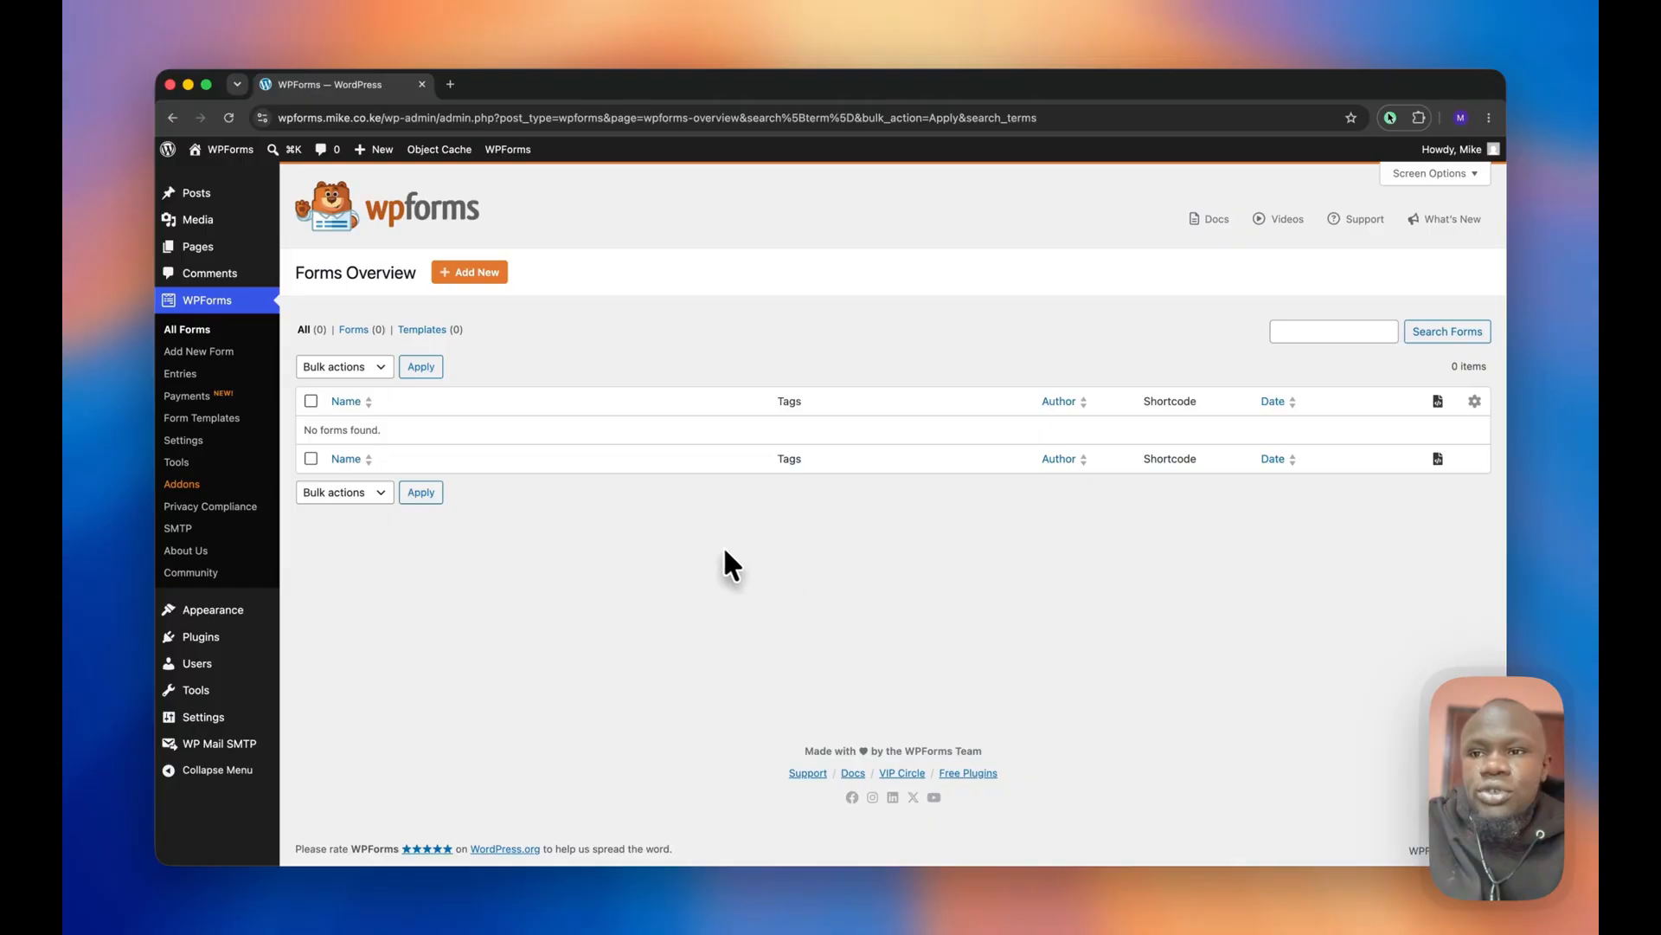
Create a new form with the AI generator from the example prompt "Job application for a web designer".
left_click(475, 275)
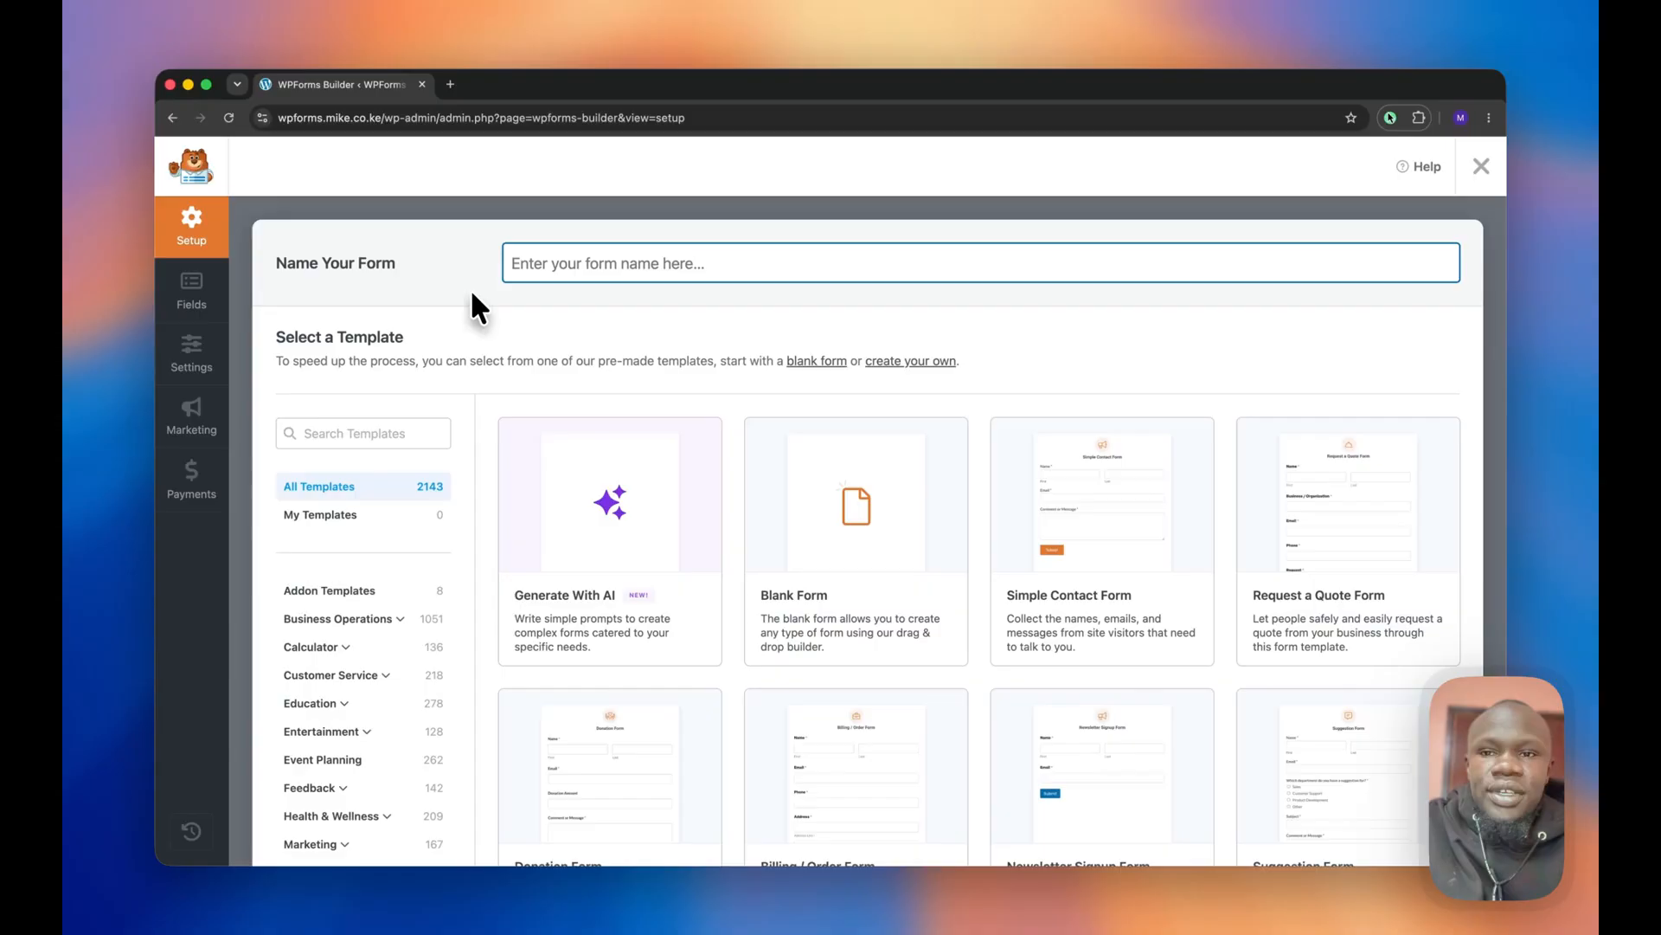
left_click(464, 292)
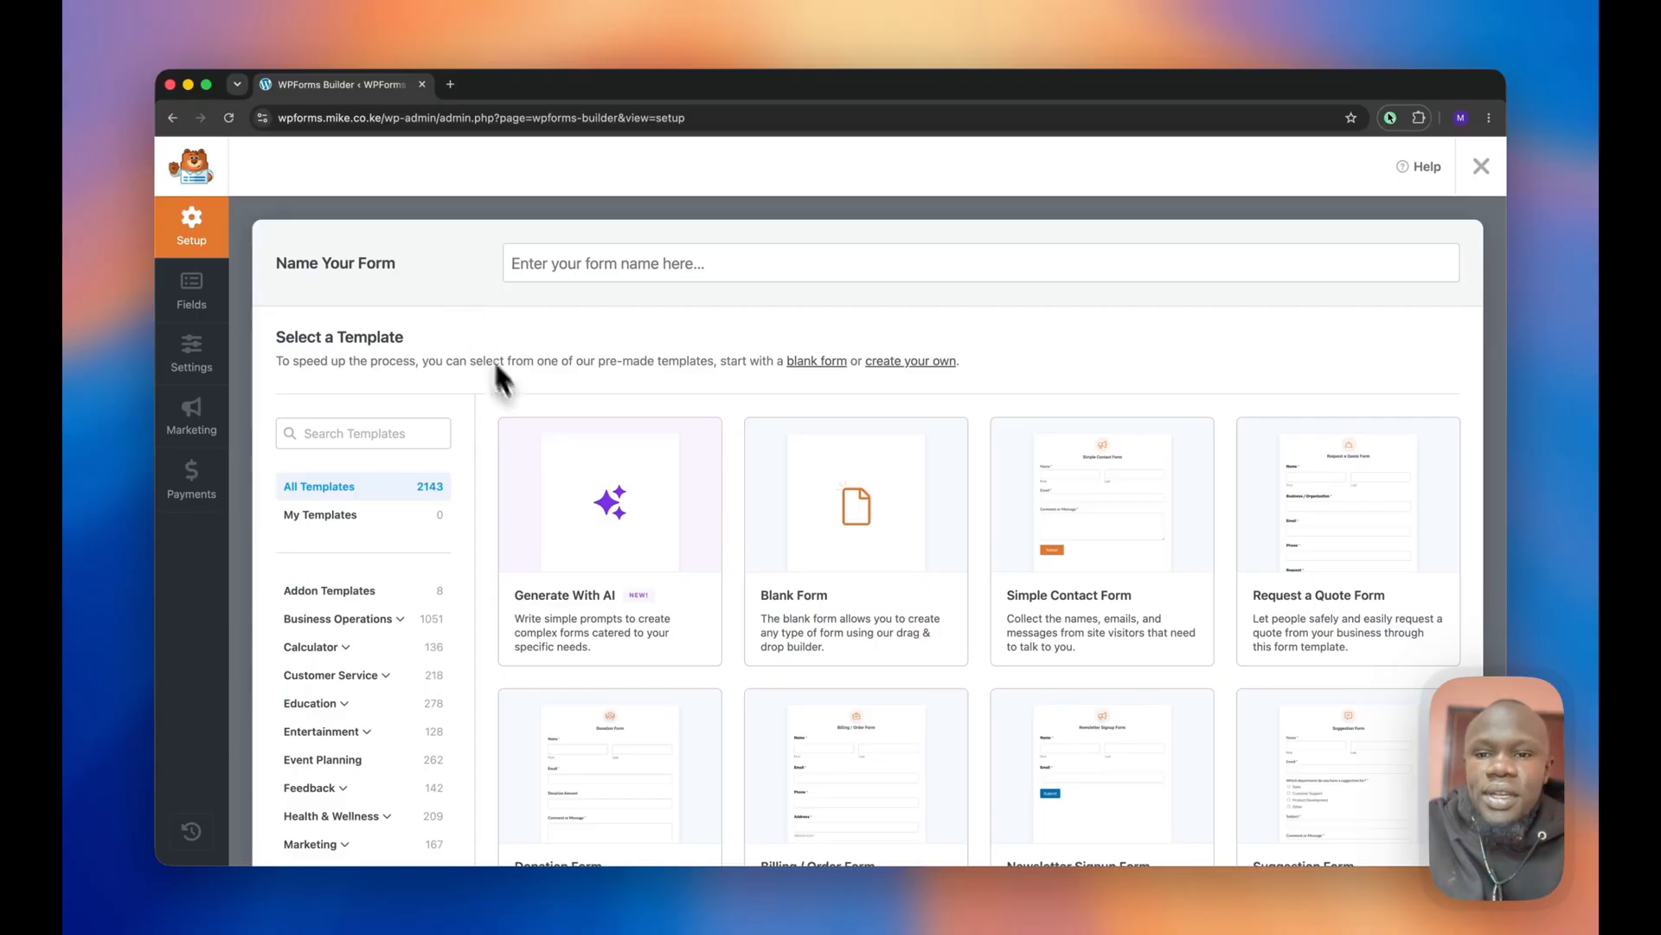
mouse_move(535, 590)
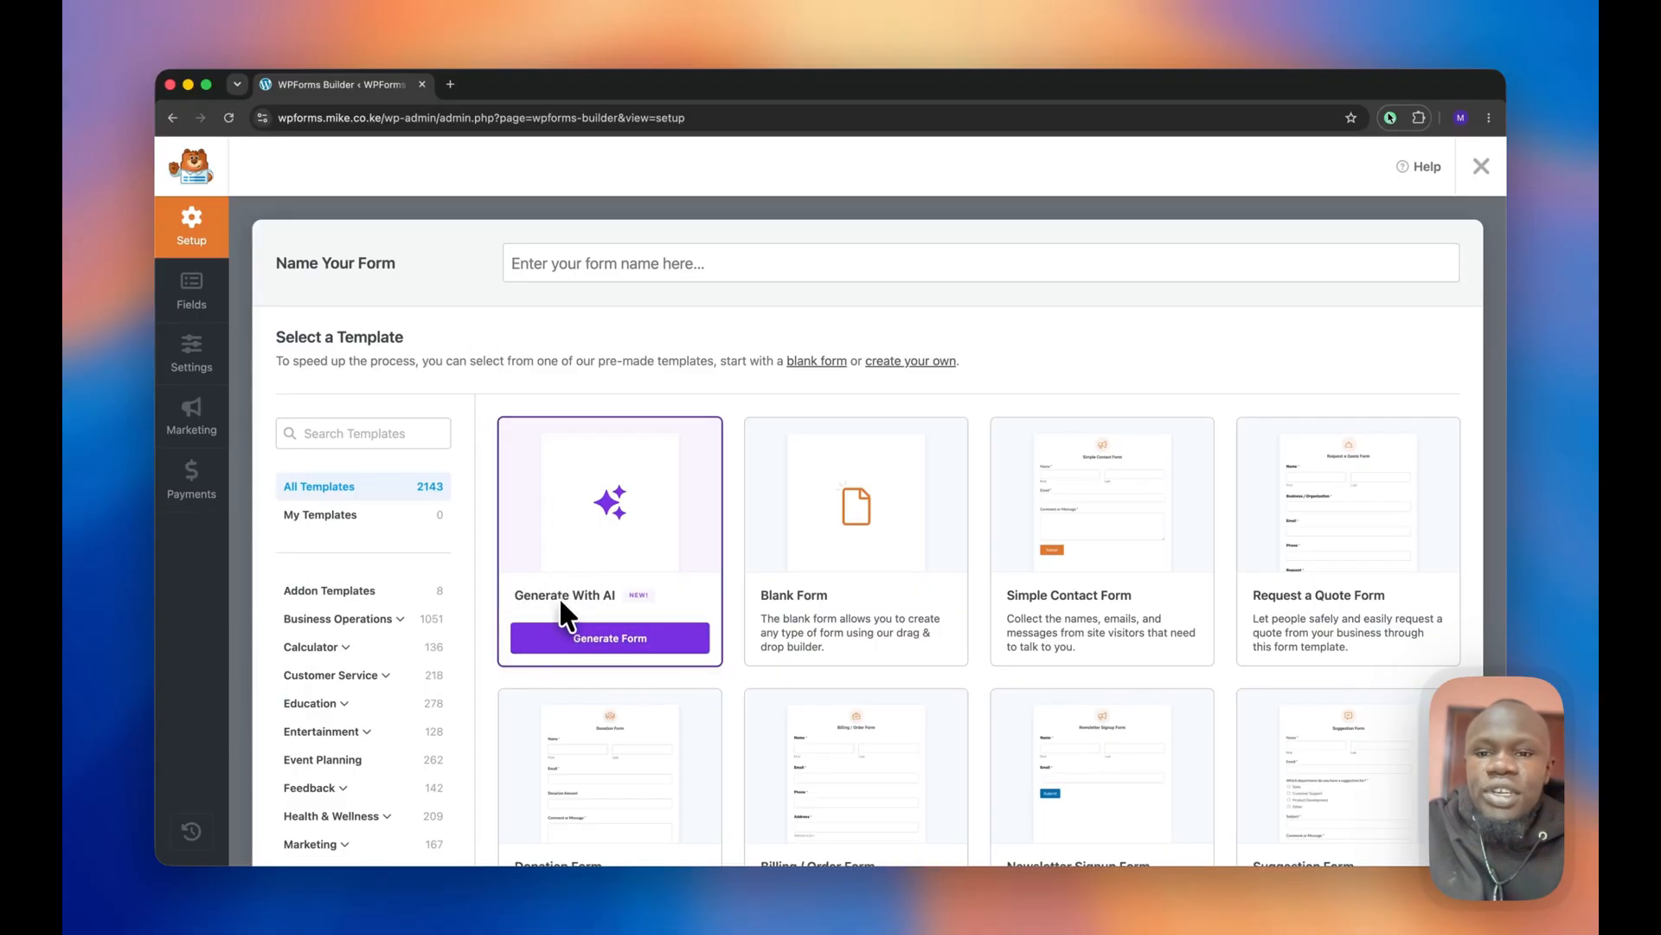
left_click(580, 636)
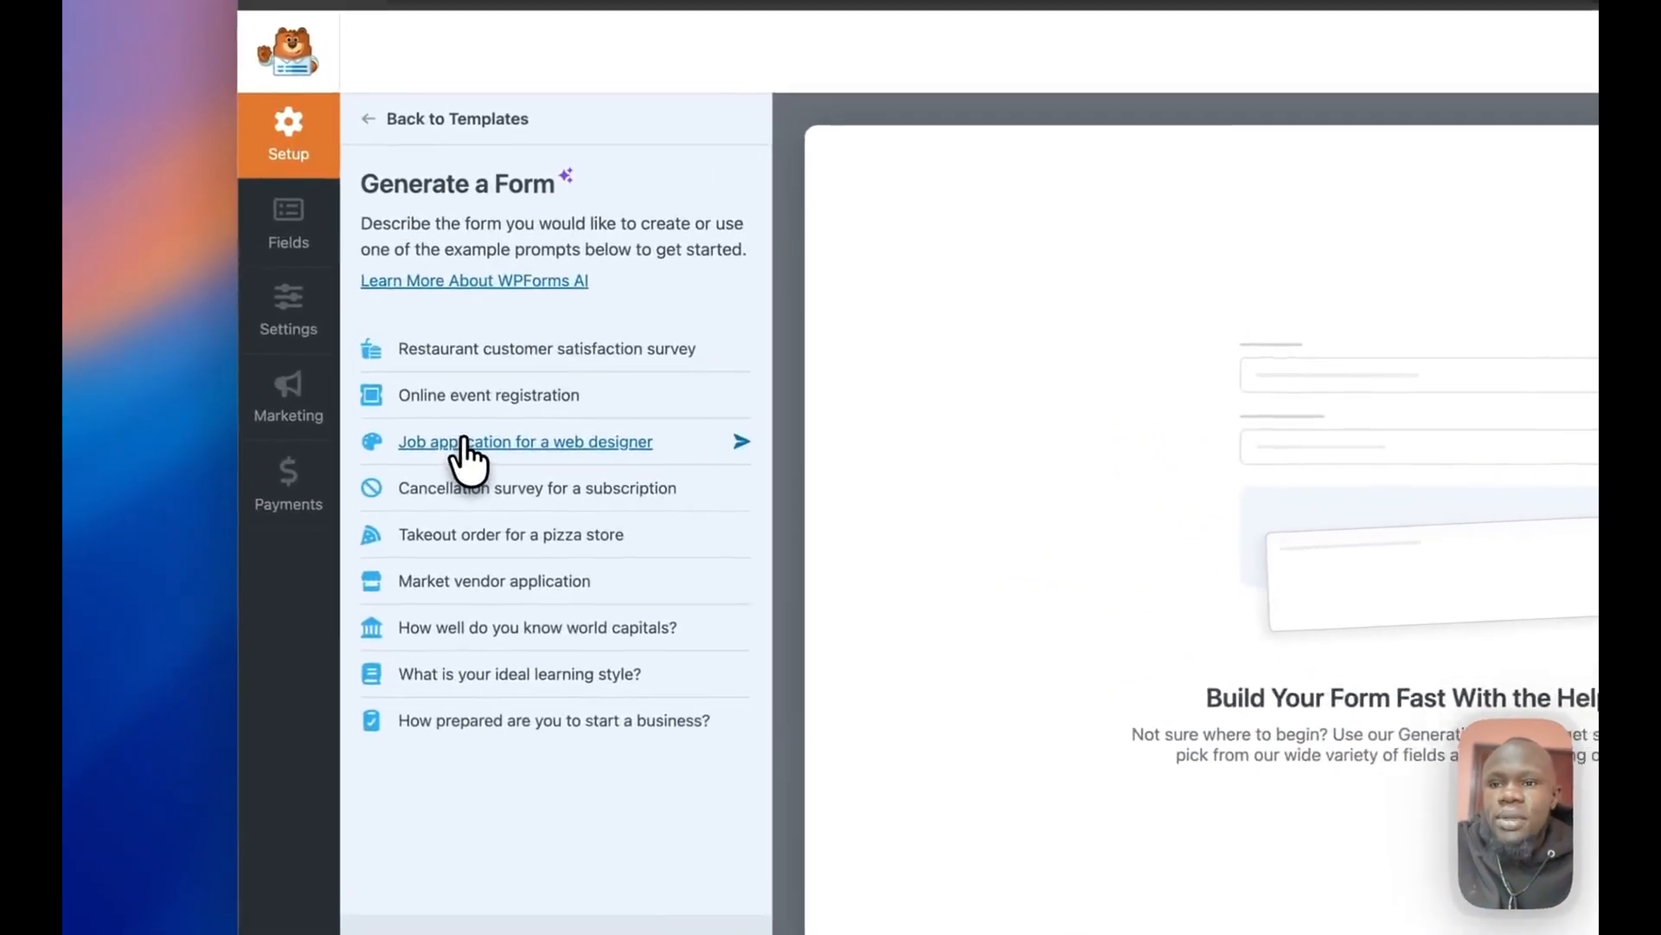
left_click(318, 450)
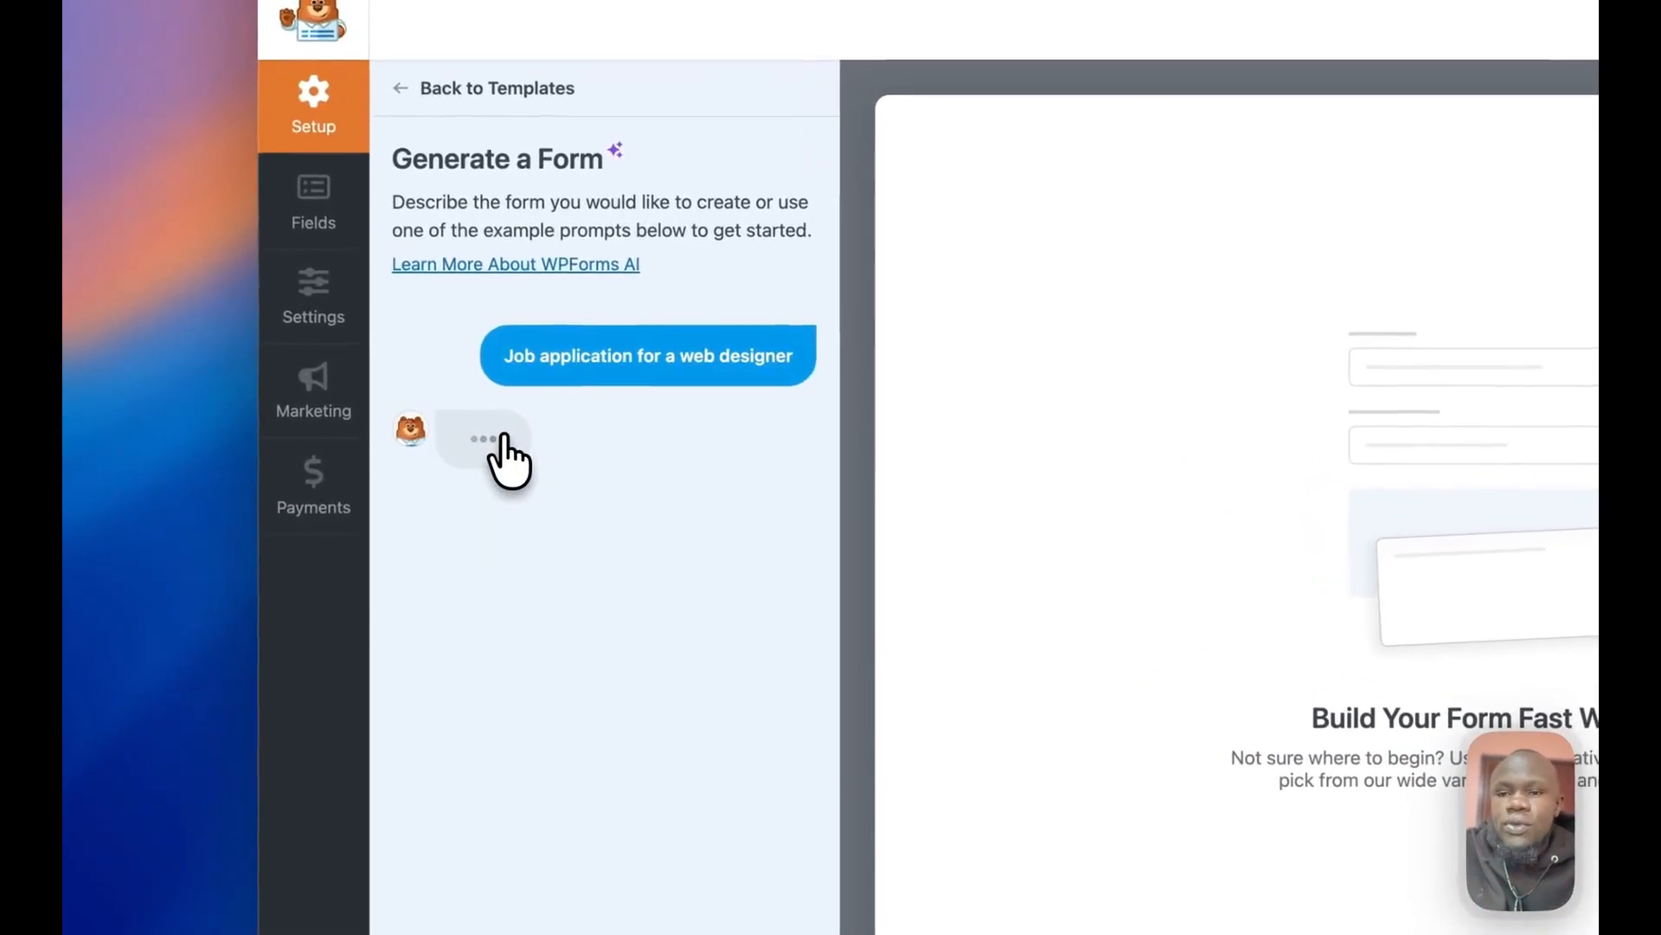
double_click(683, 362)
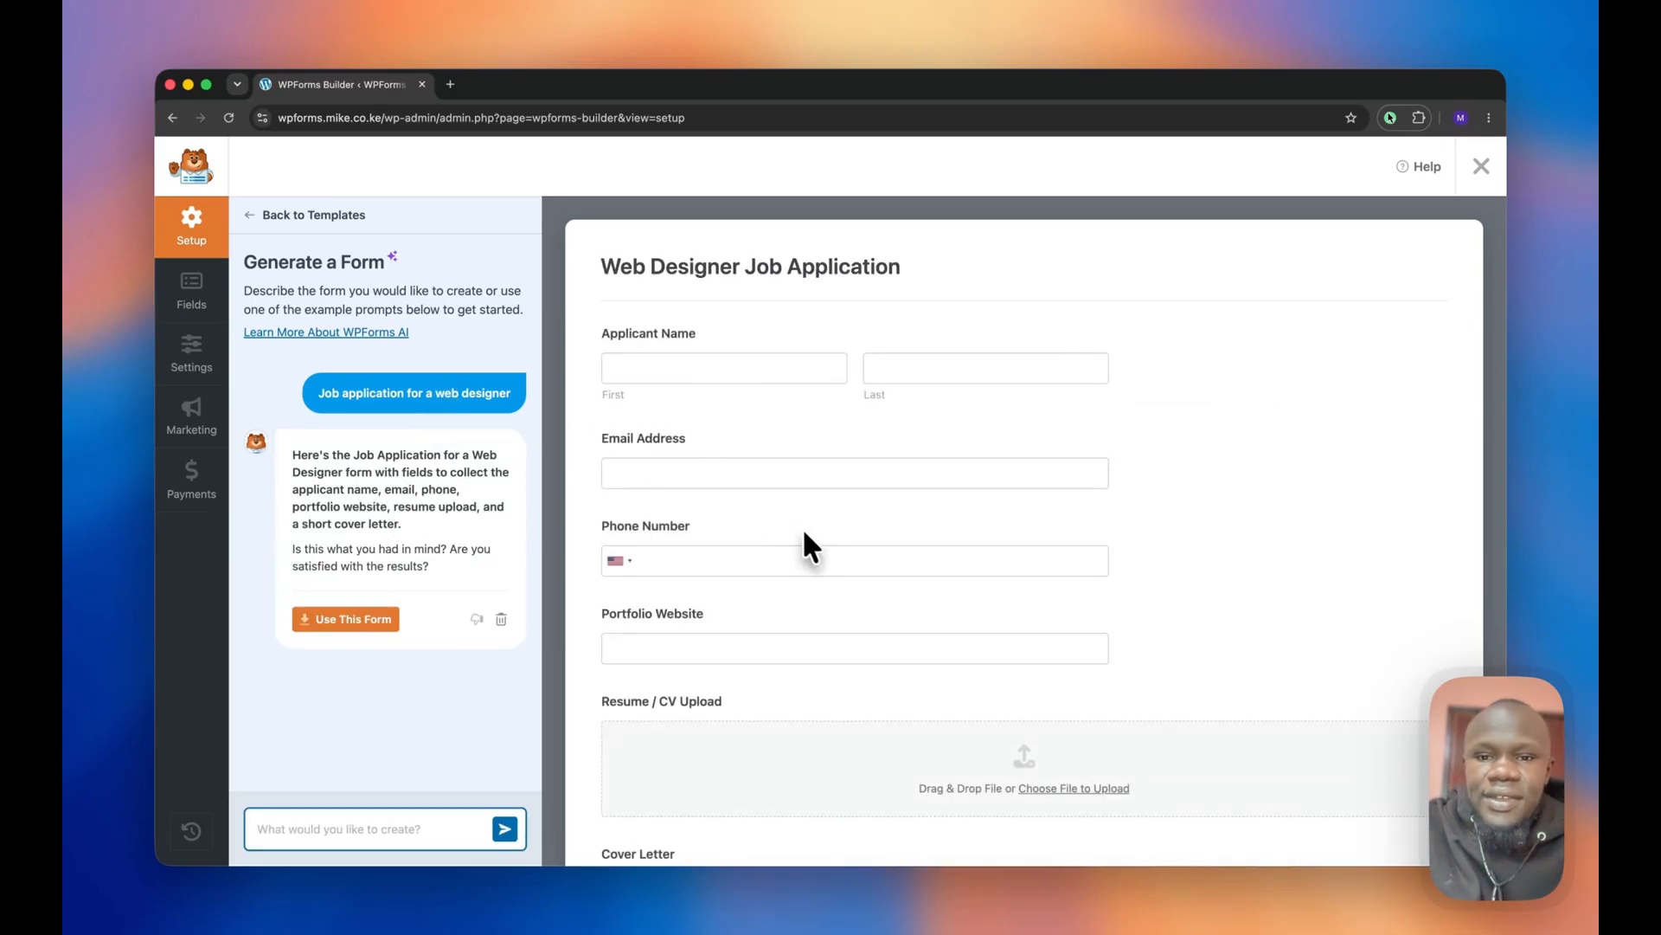
Ask the AI to use a Richtext field for "Cover Letter" and make all fields required.
scroll(805, 529, "down", 2)
scroll(808, 536, "down", 1)
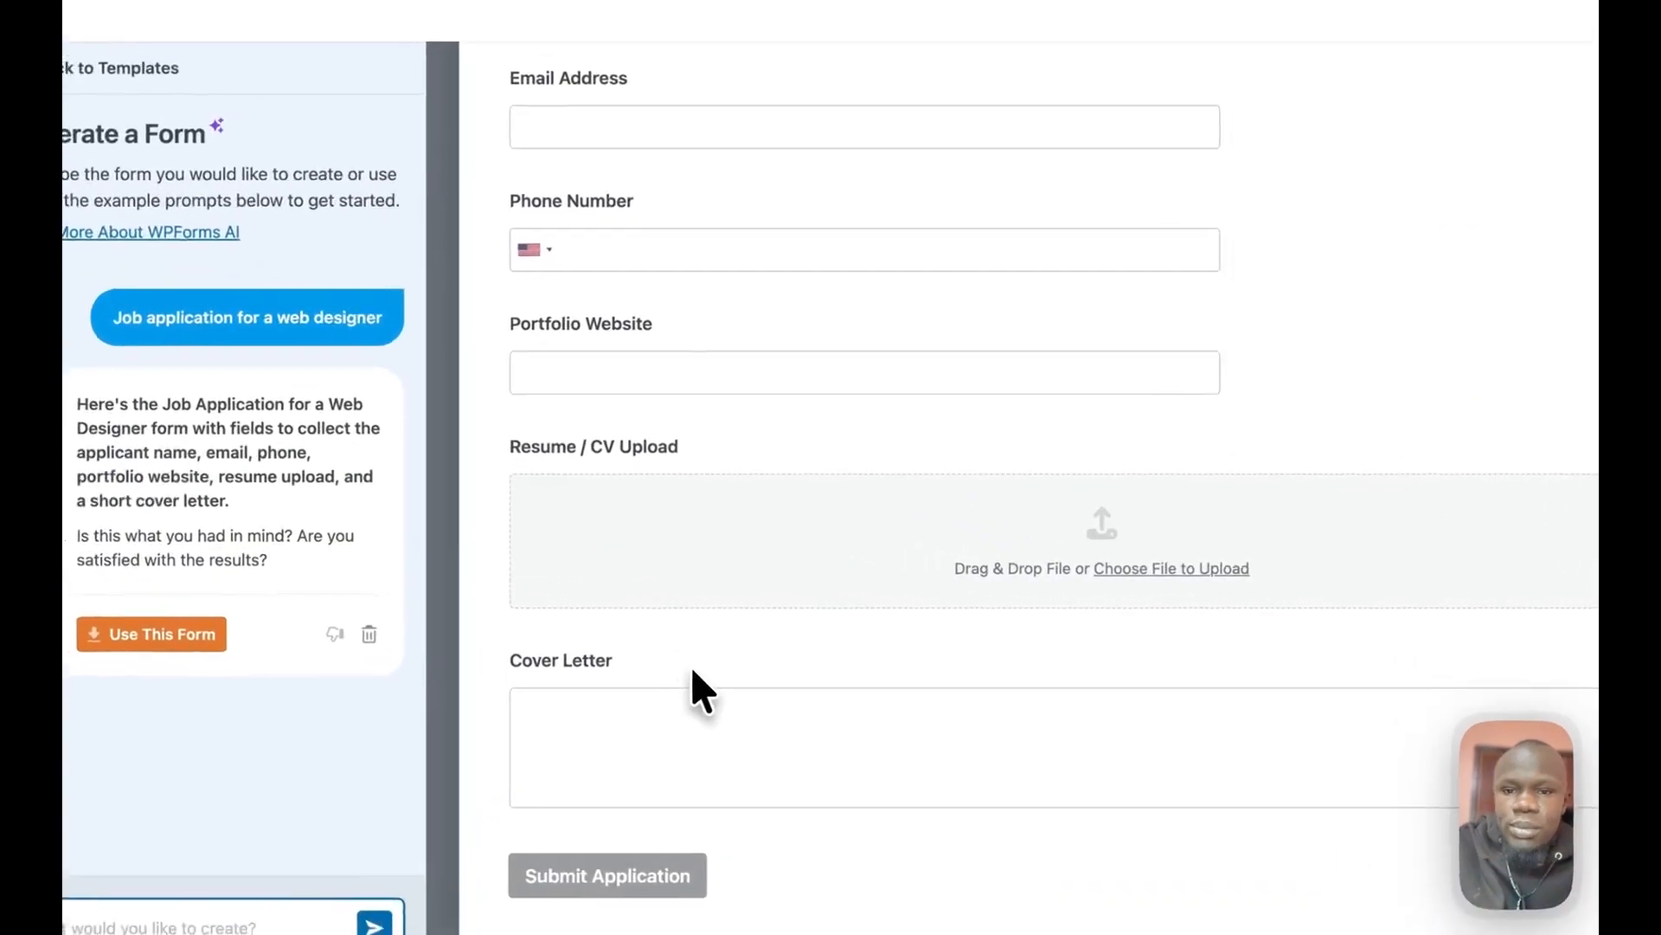
left_click_drag(528, 677, 632, 657)
left_click(642, 674)
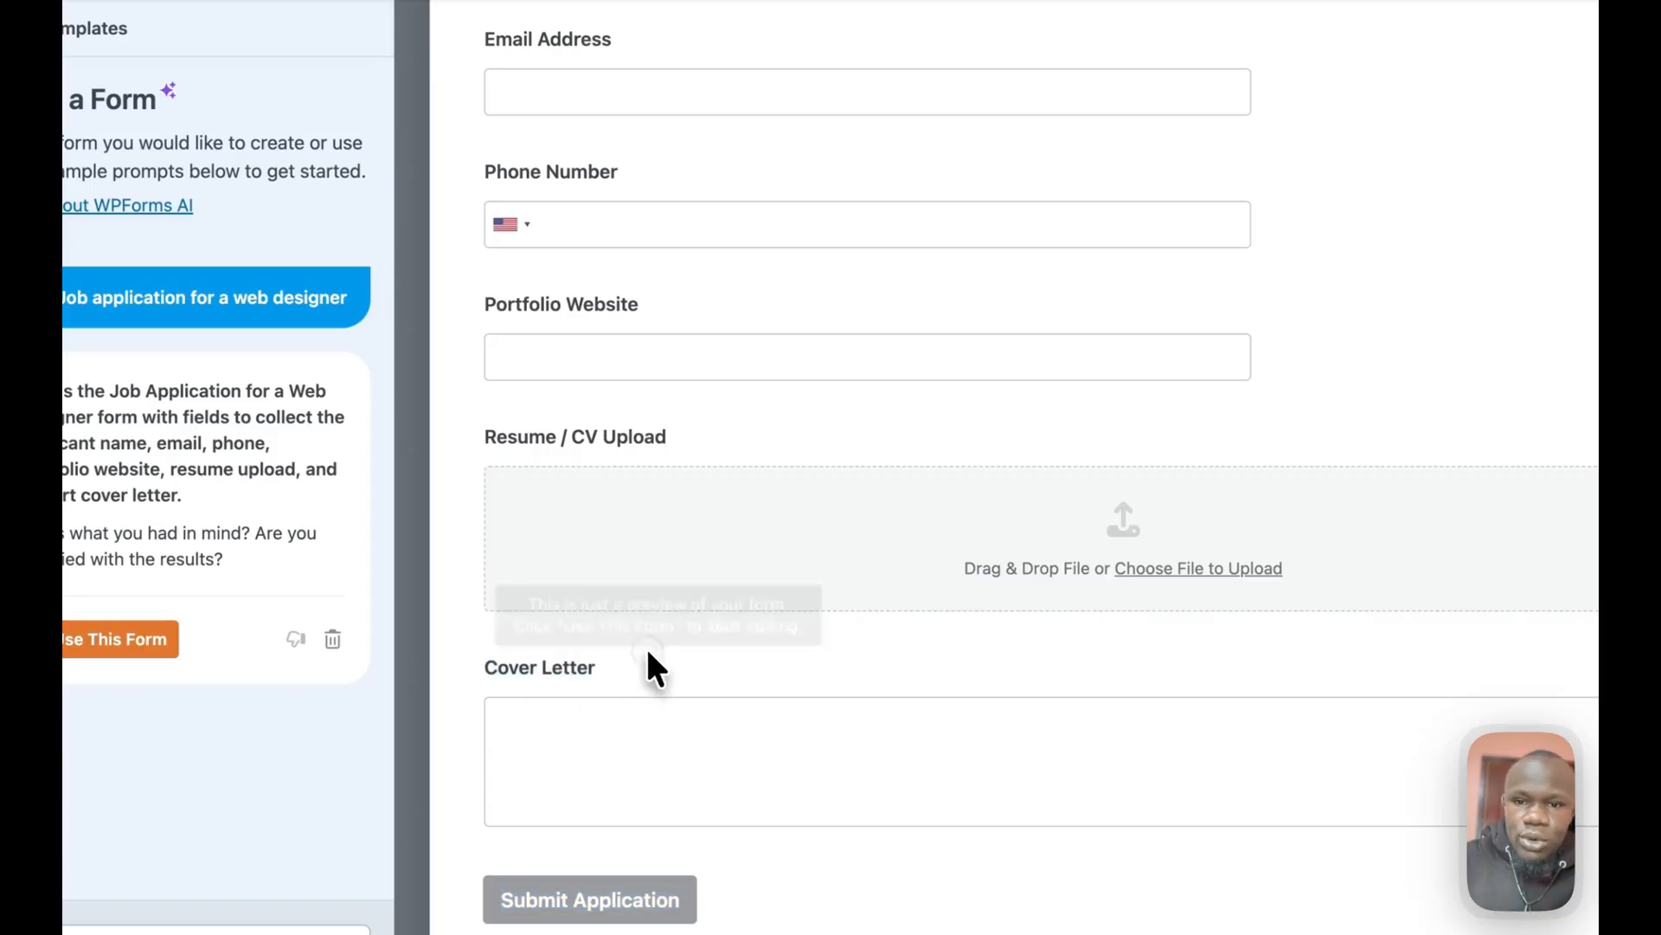
left_click_drag(605, 688, 482, 671)
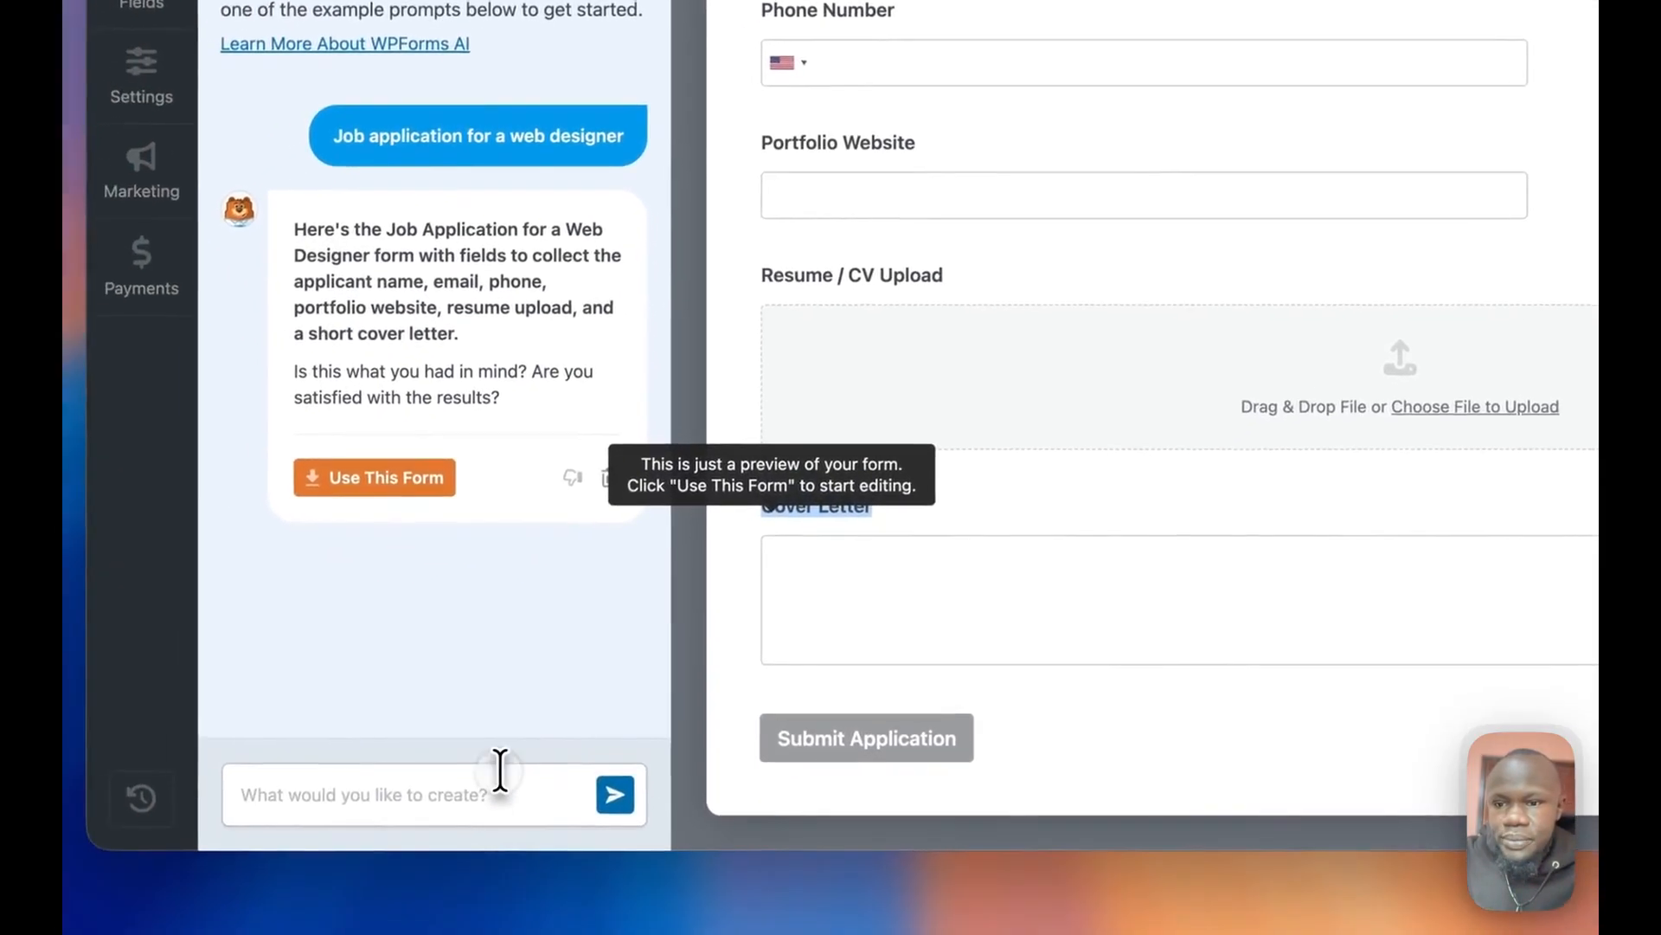
left_click(501, 770)
type("for this fo")
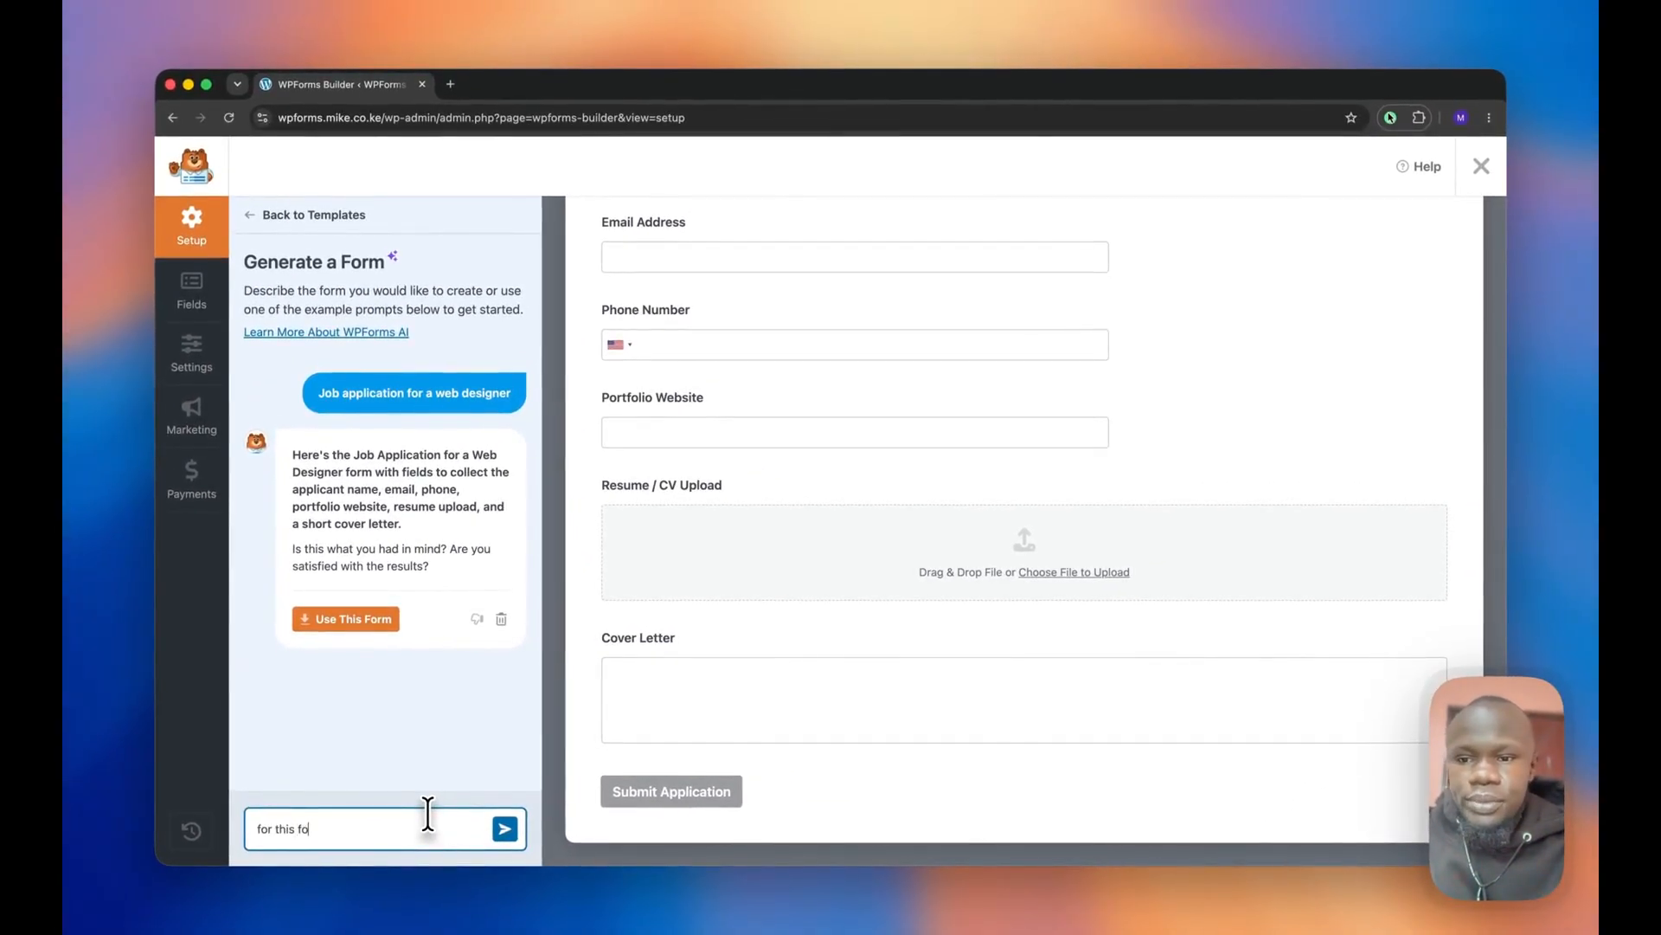
type("ield \"Cover Letter\" please make use of the Richtext field instead and ")
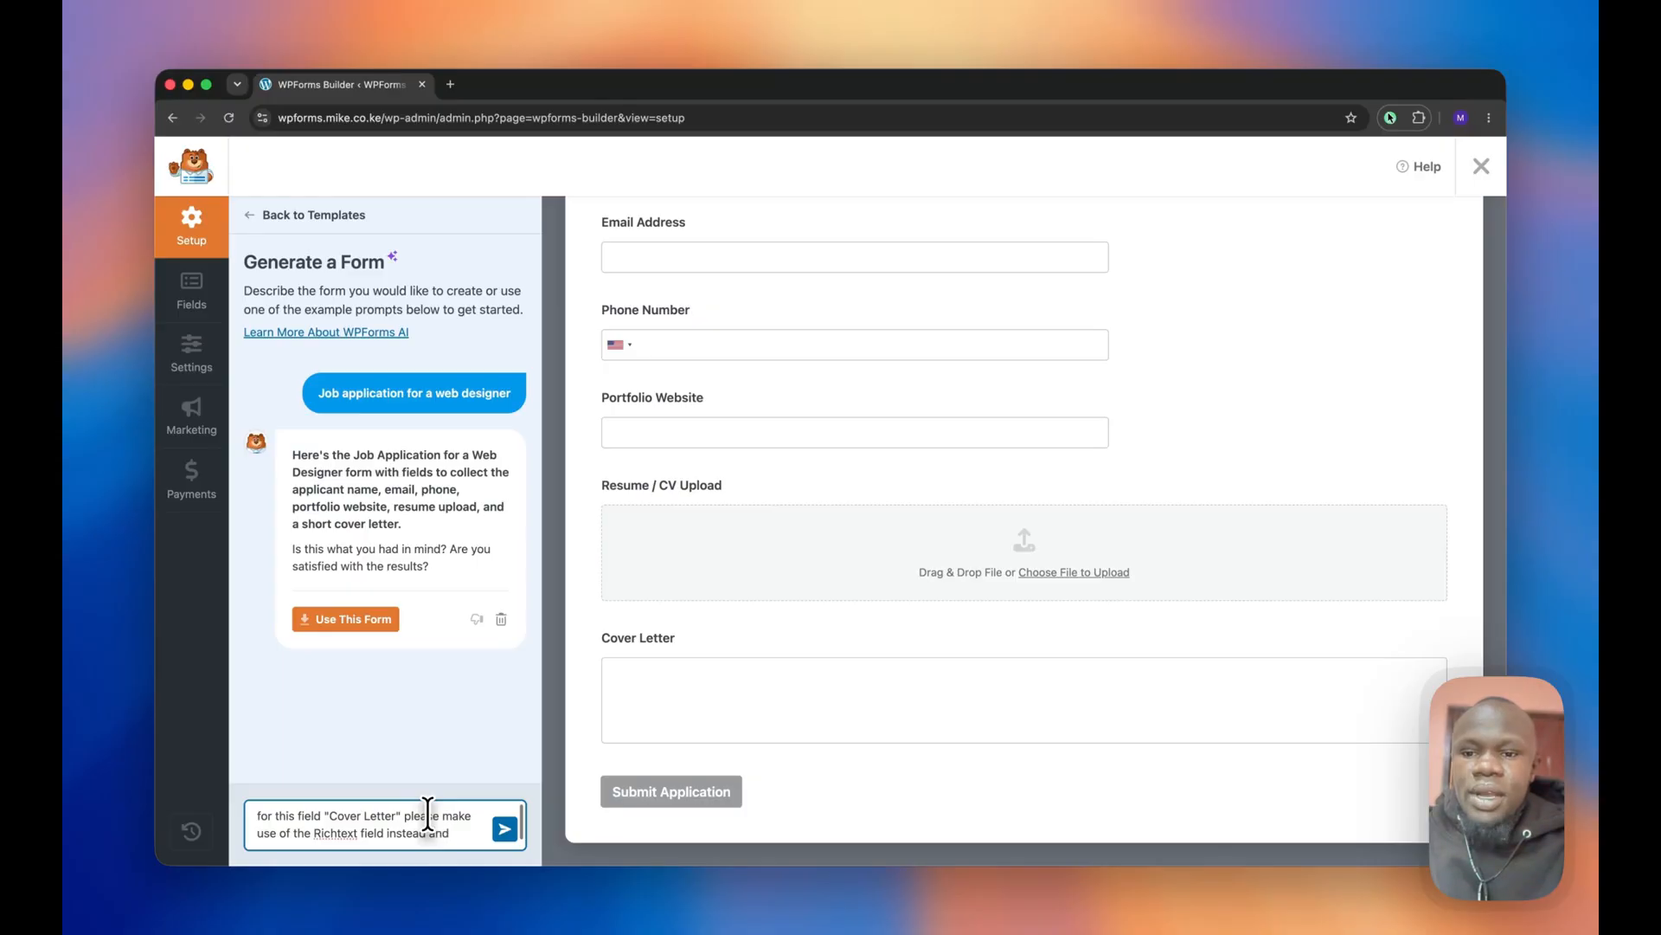
type("make all fields required")
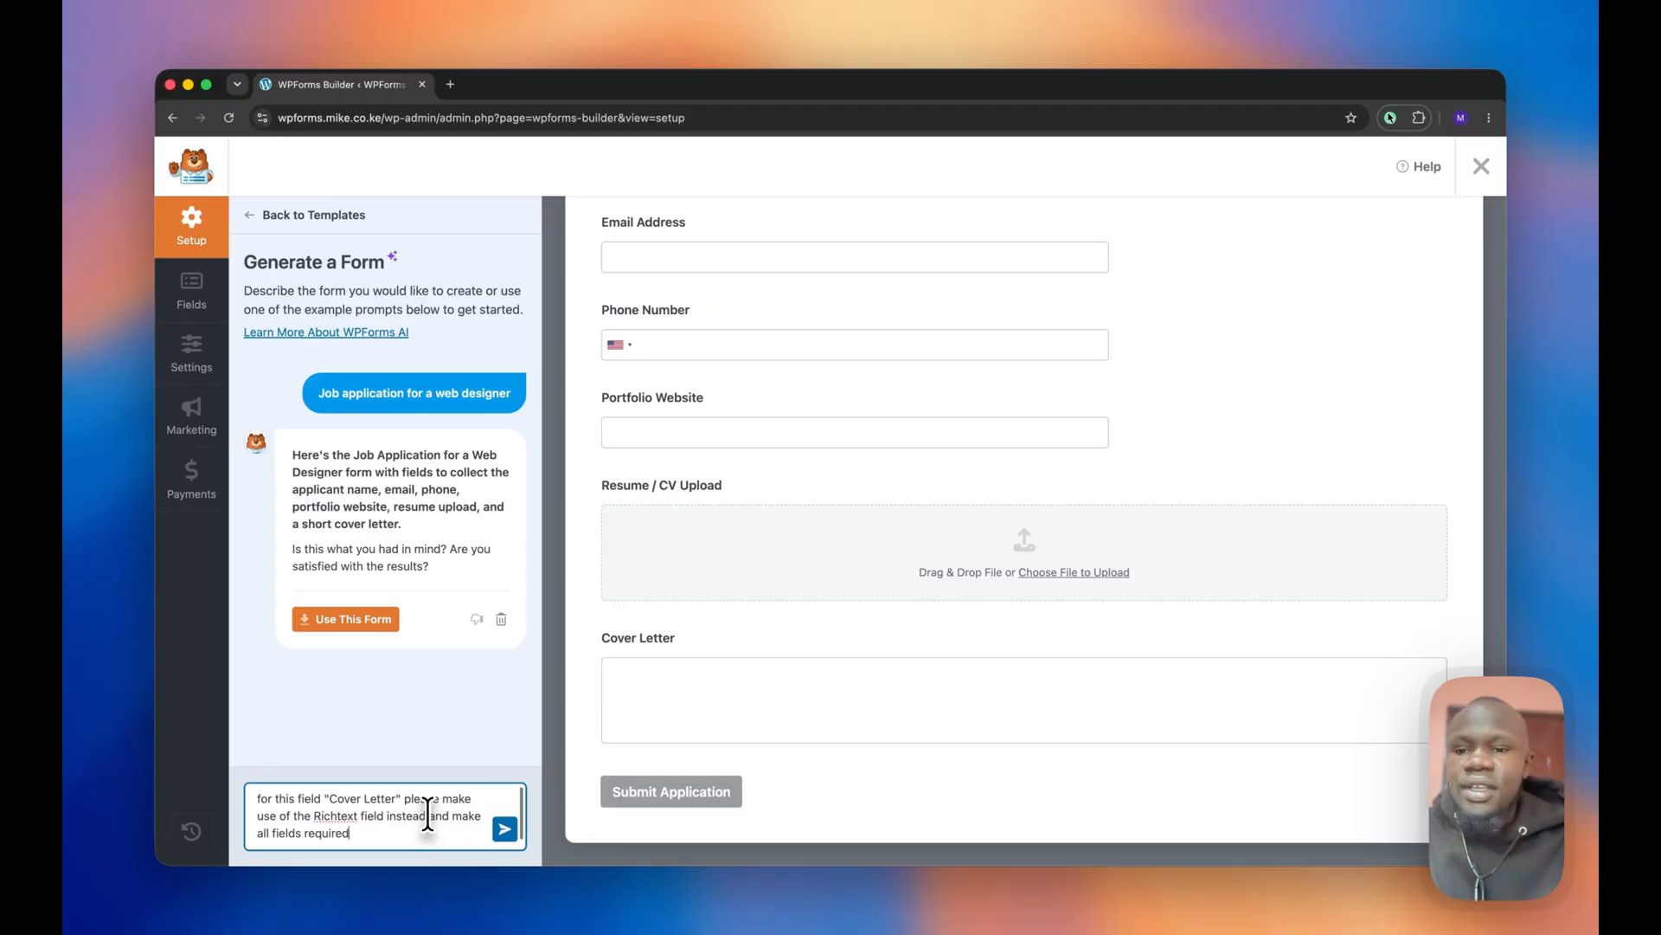
key("Return")
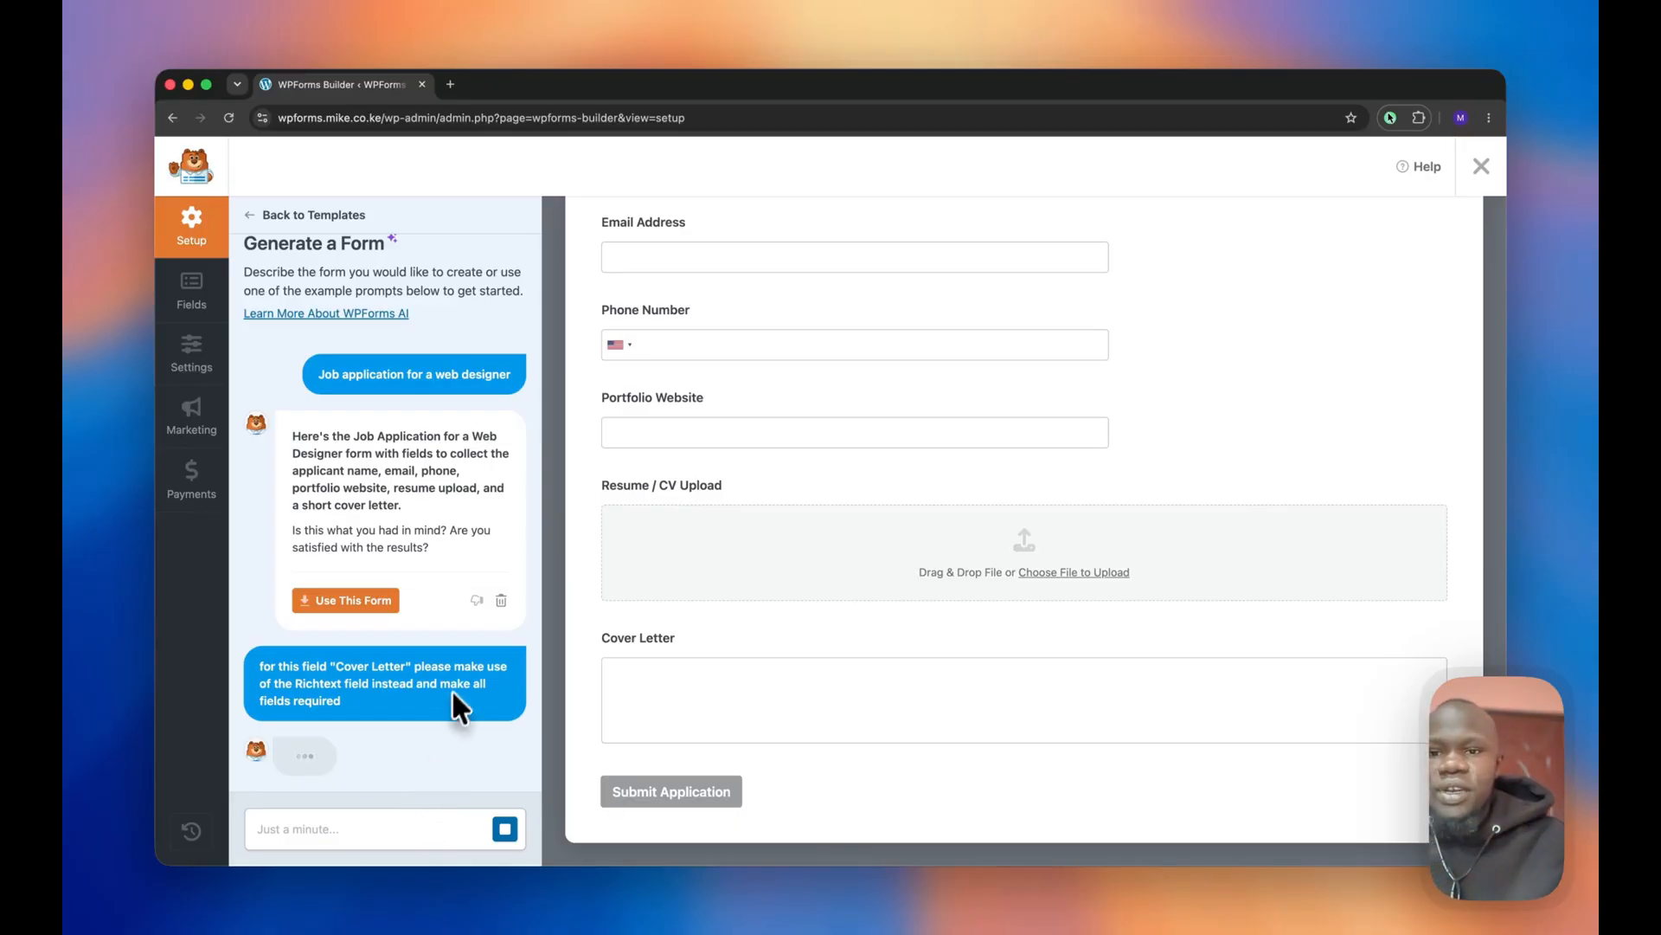
Check the revised job application preview and load this version of the form into the builder for editing.
scroll(848, 553, "up", 3)
scroll(851, 558, "down", 3)
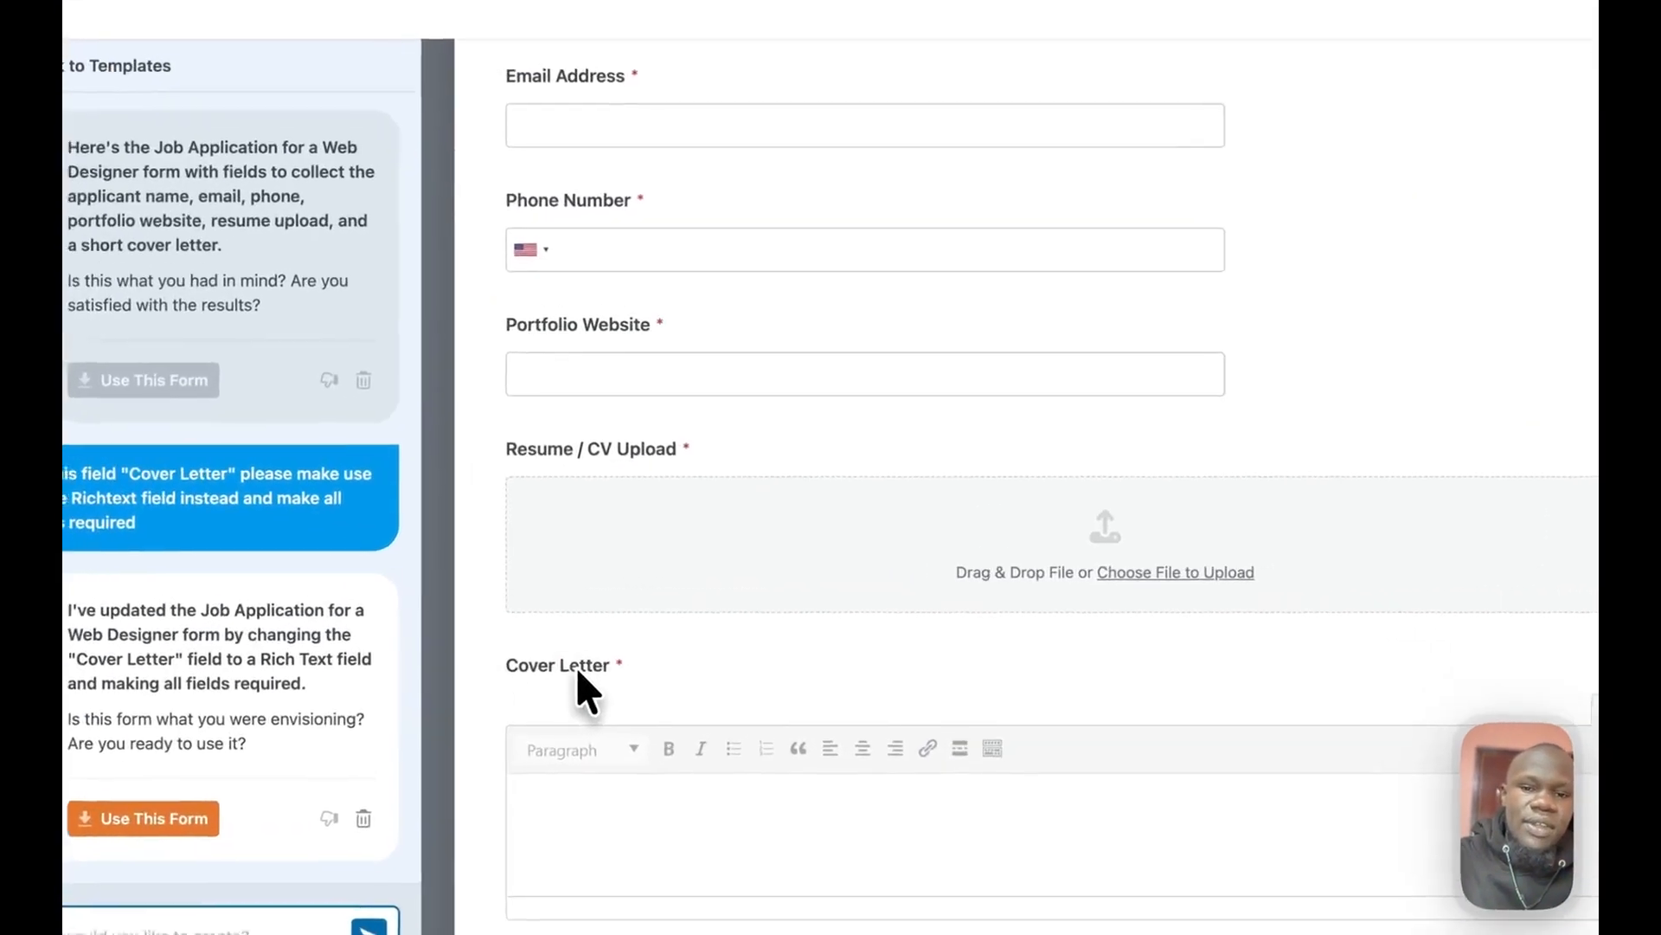
left_click(655, 640)
scroll(736, 744, "up", 4)
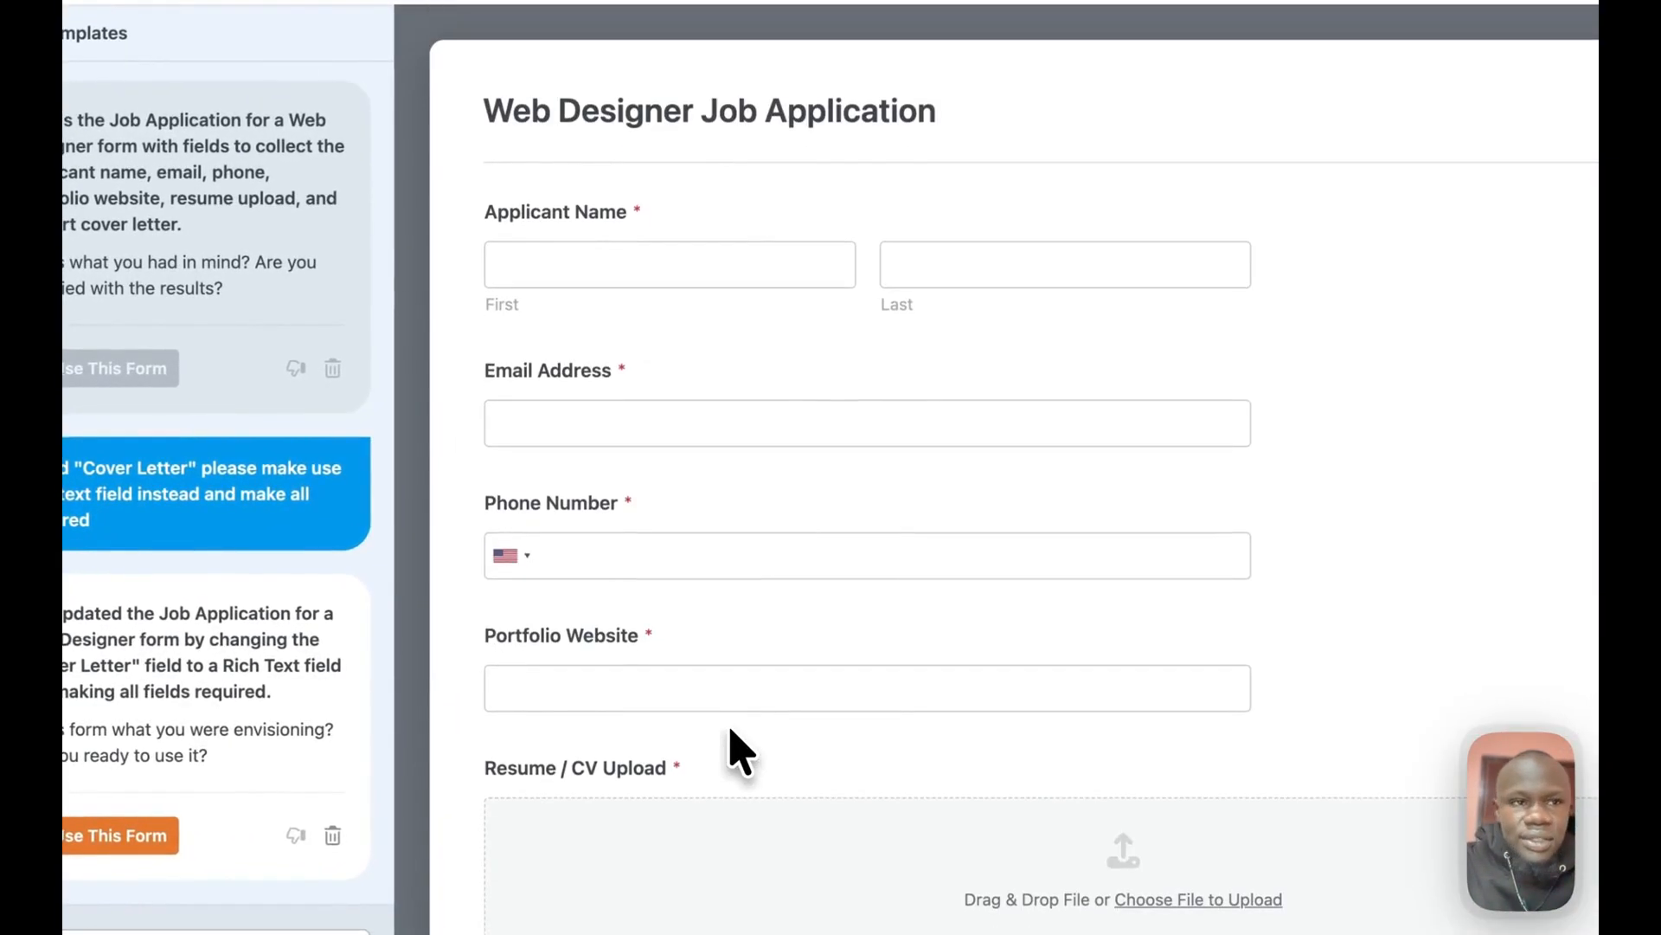
scroll(749, 740, "down", 5)
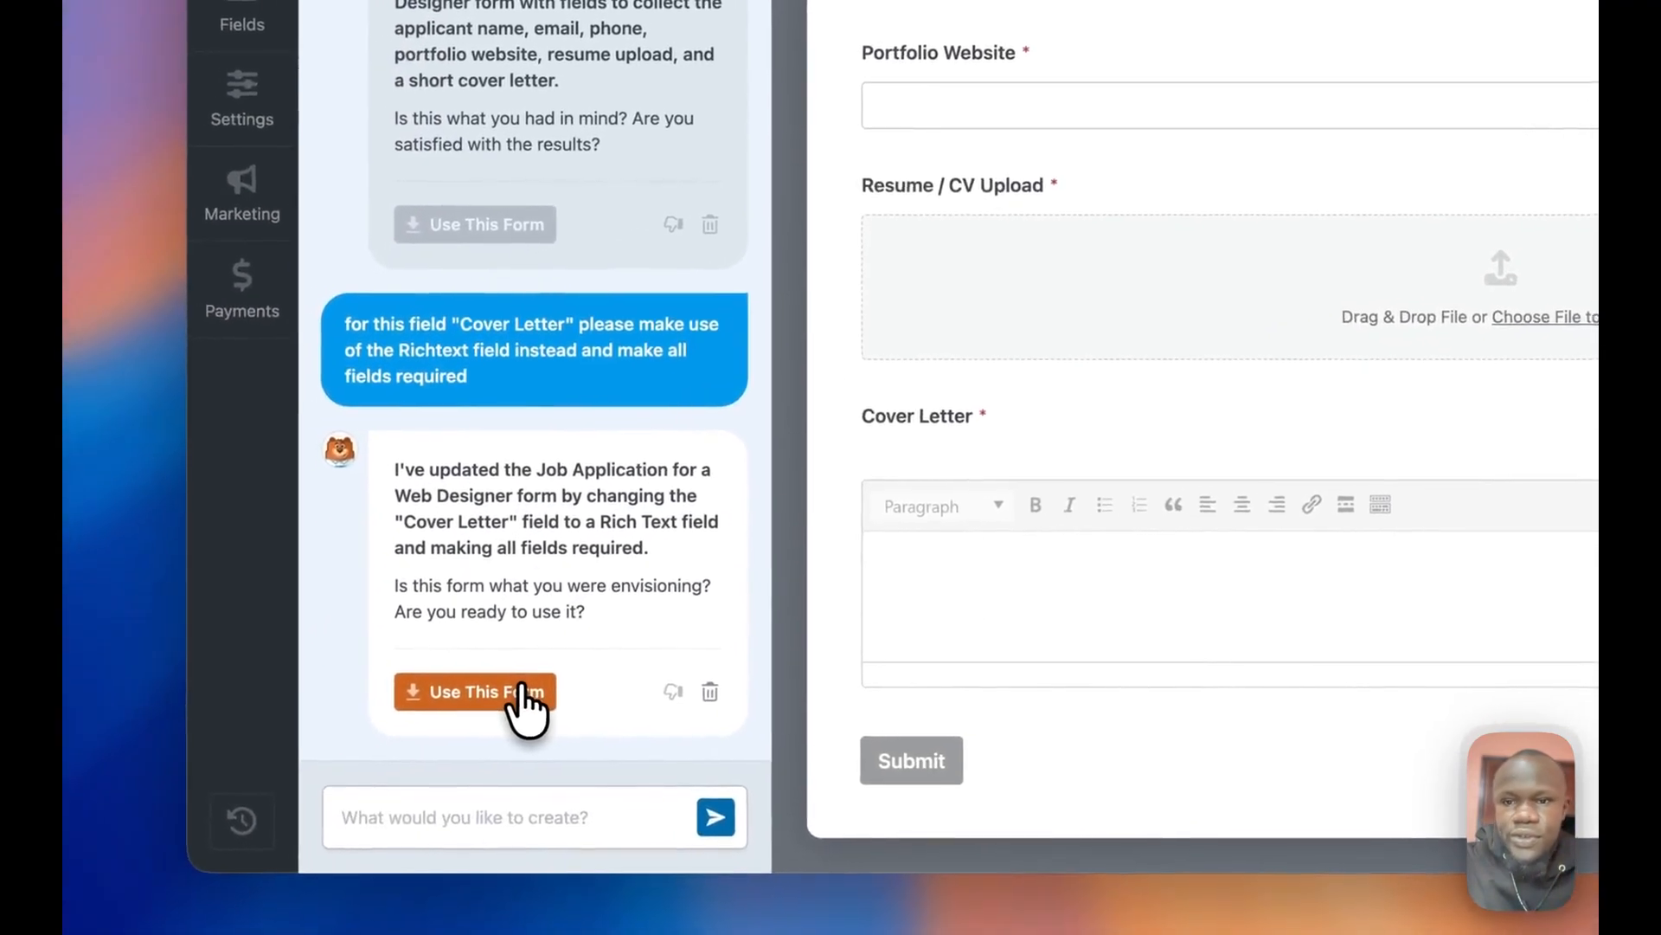
left_click(398, 731)
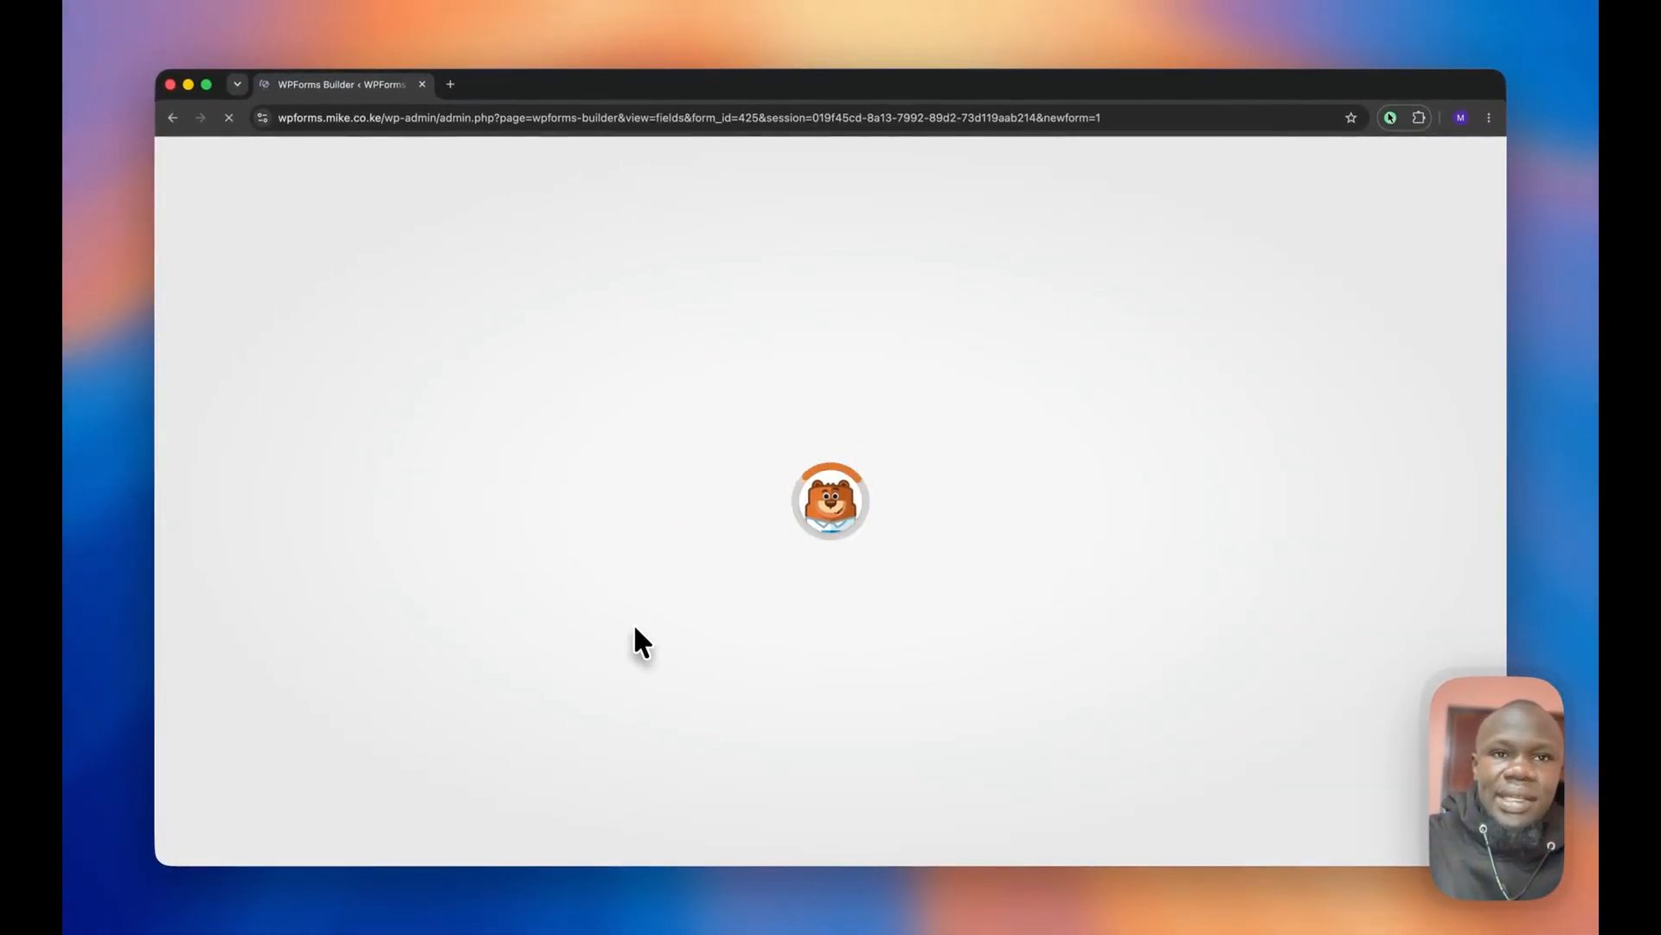
Look over the form in the builder and ask the AI assistant "How can I improve this form?".
scroll(884, 578, "down", 3)
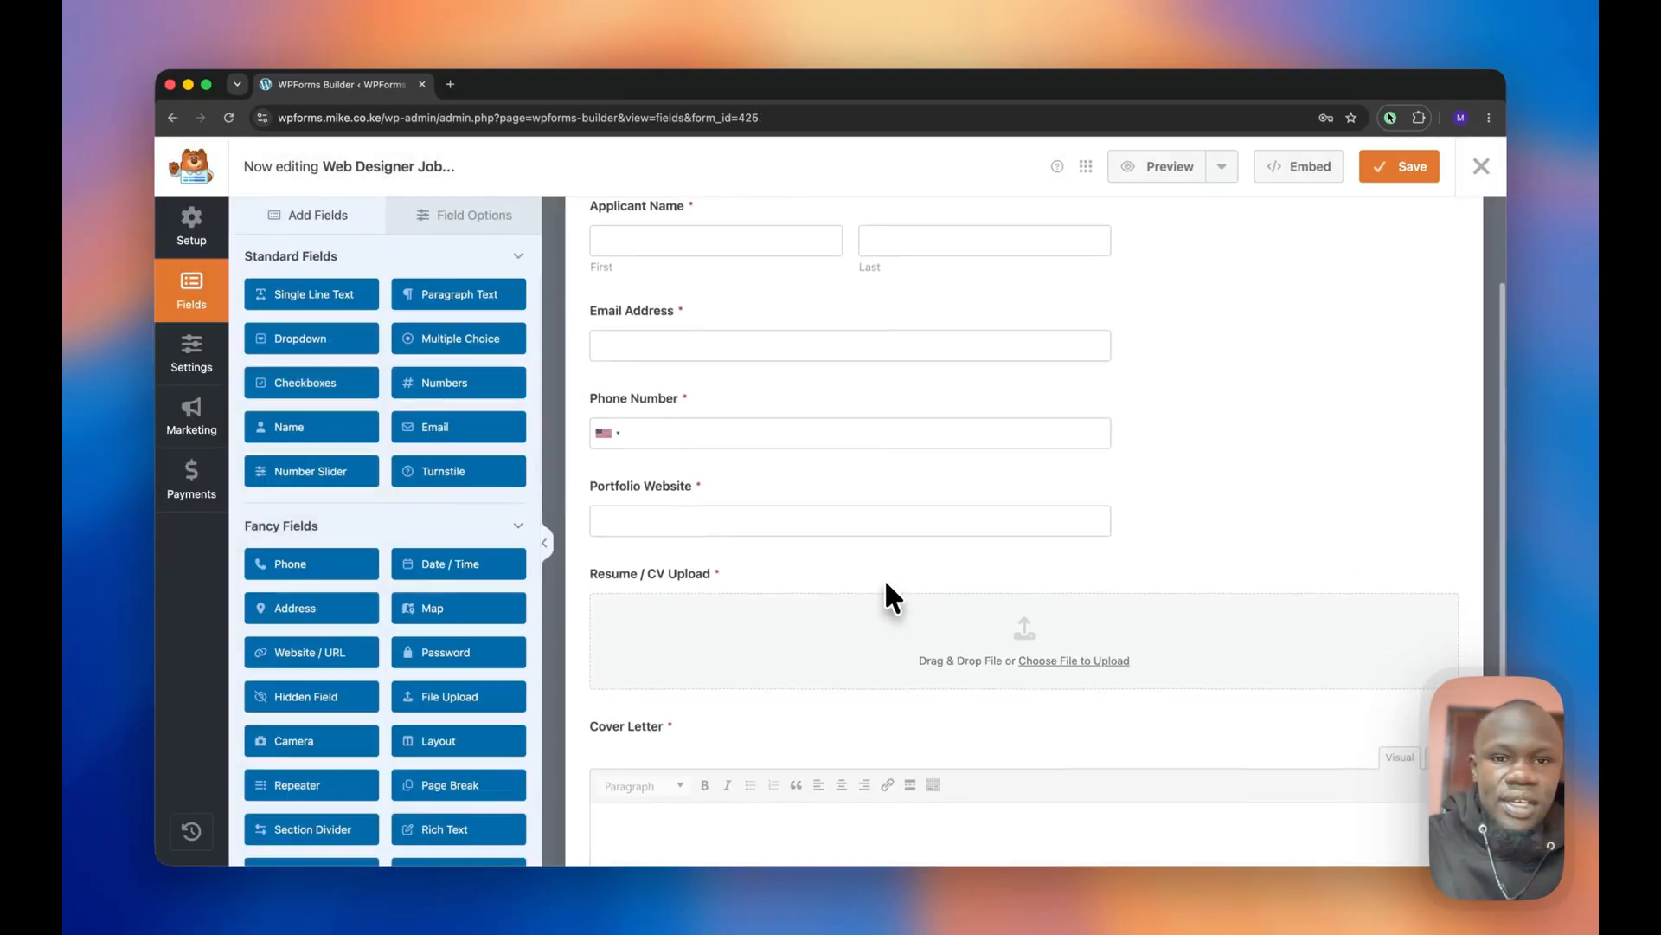
scroll(884, 578, "up", 4)
left_click(846, 346)
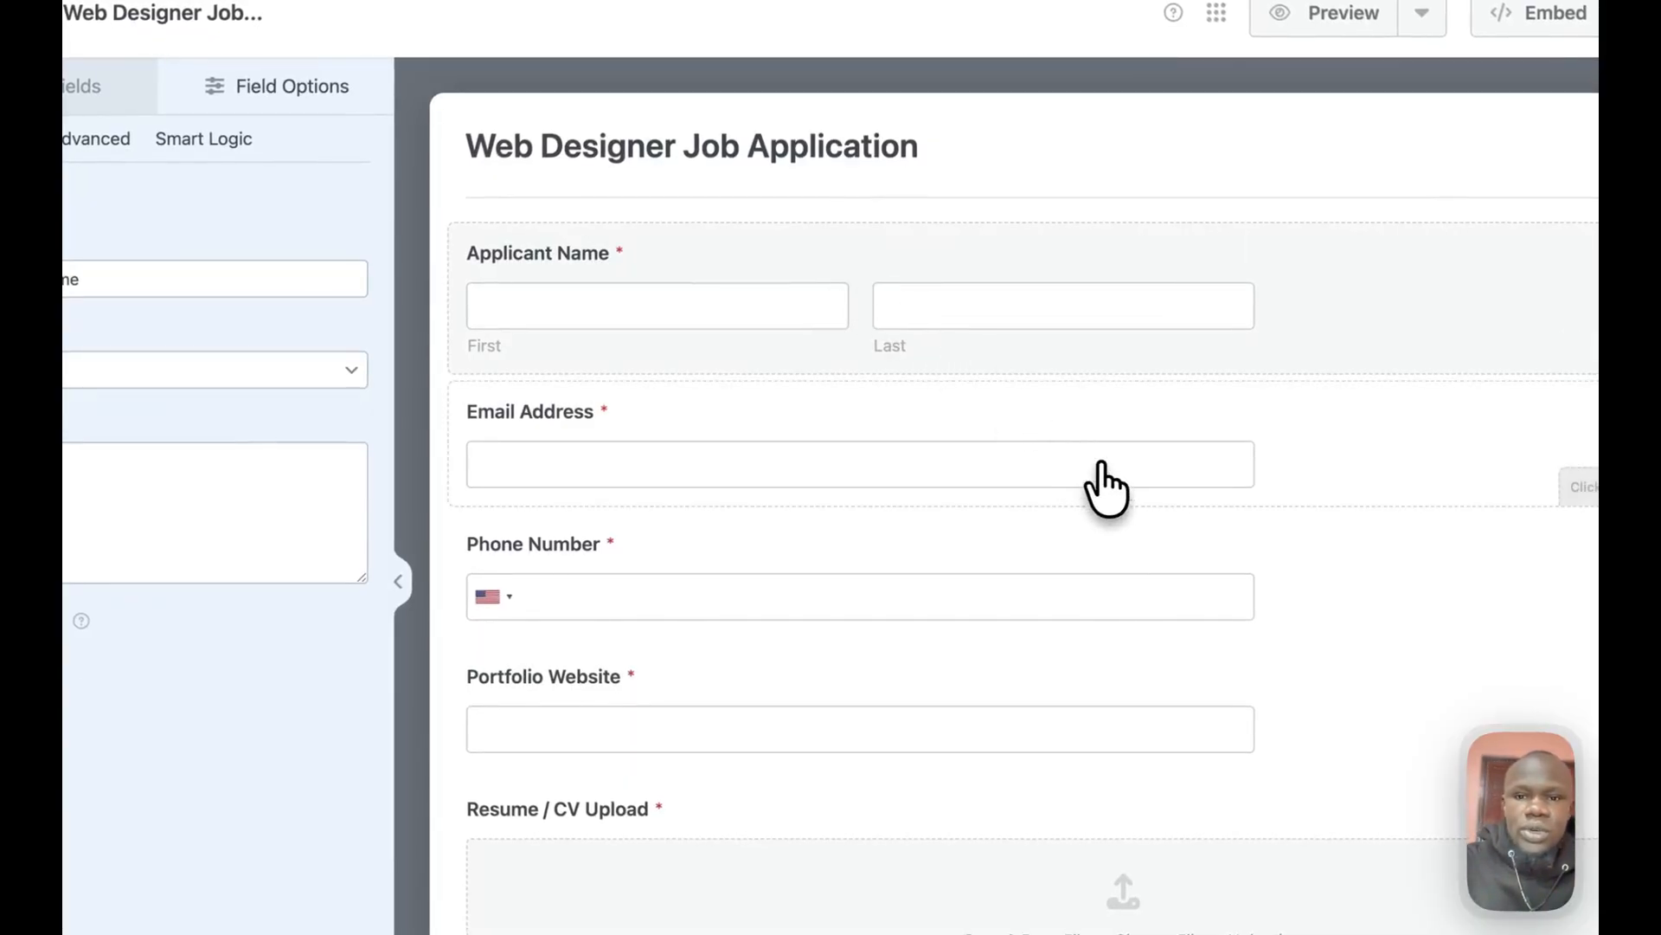
scroll(1102, 485, "down", 5)
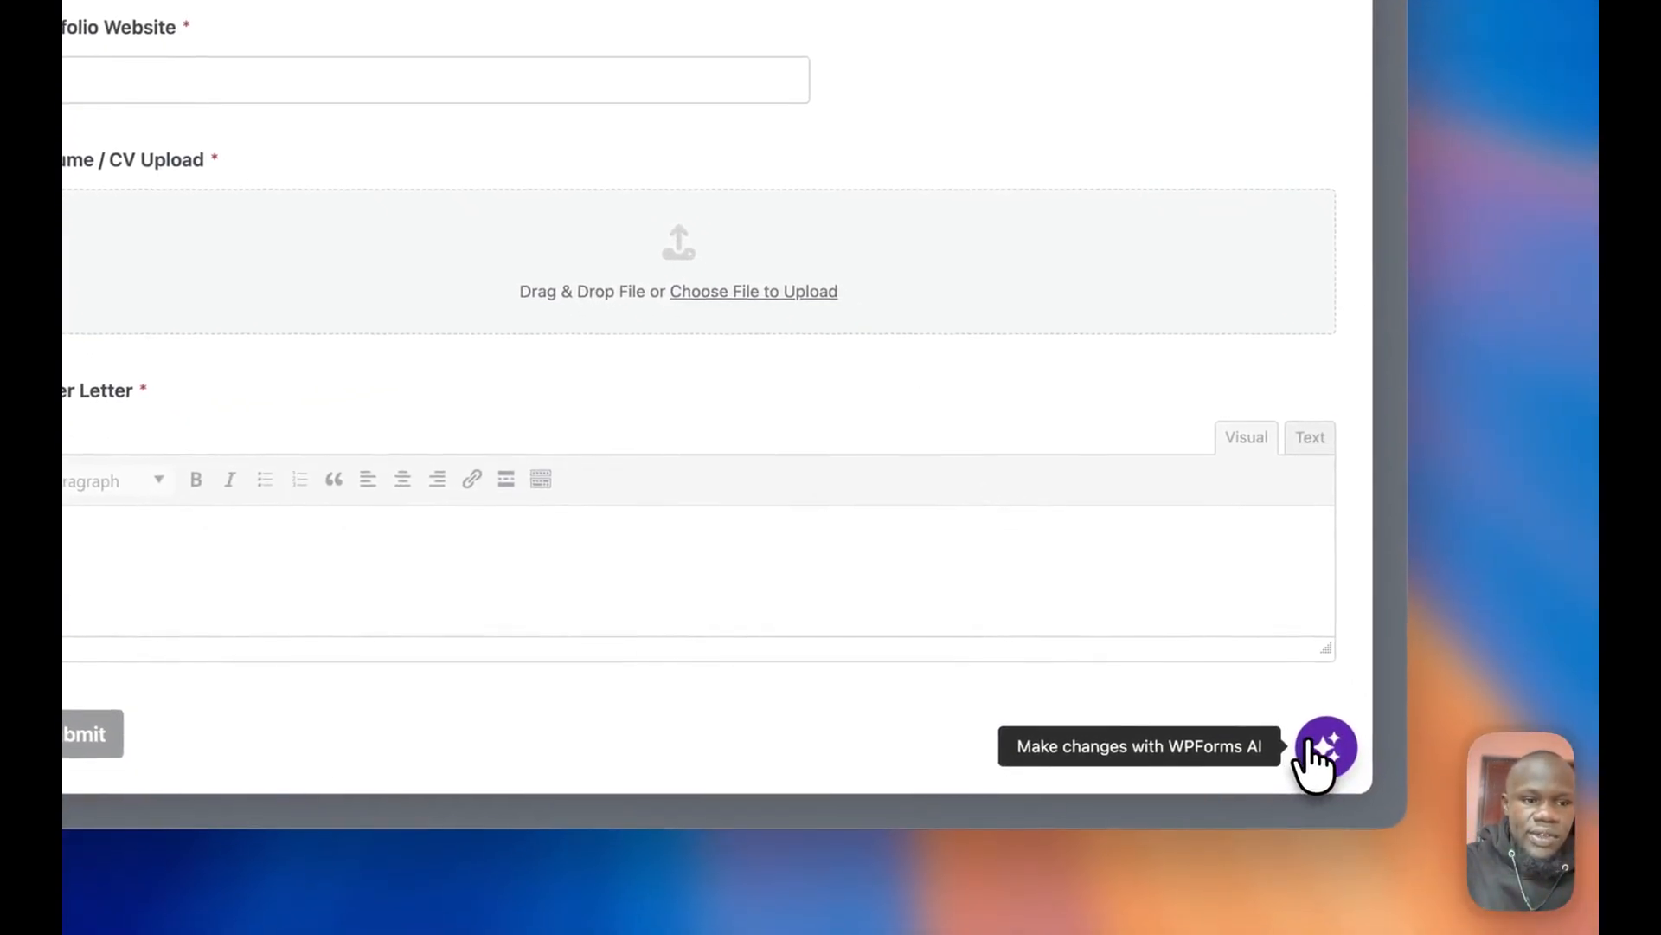
left_click(1350, 768)
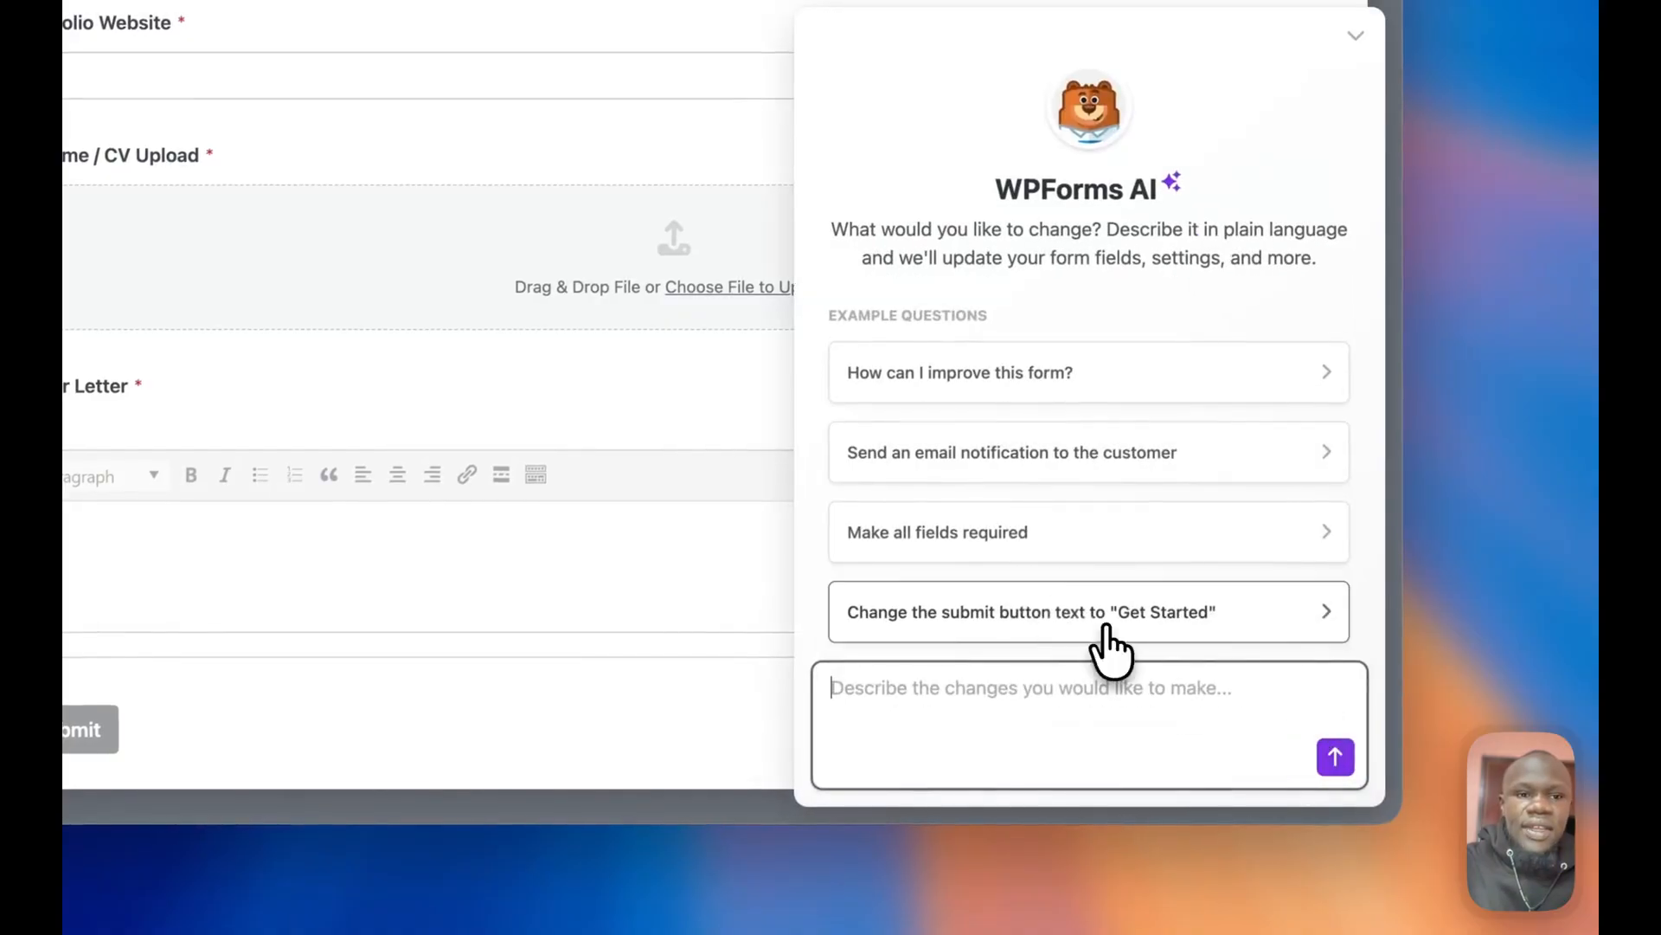
left_click(970, 383)
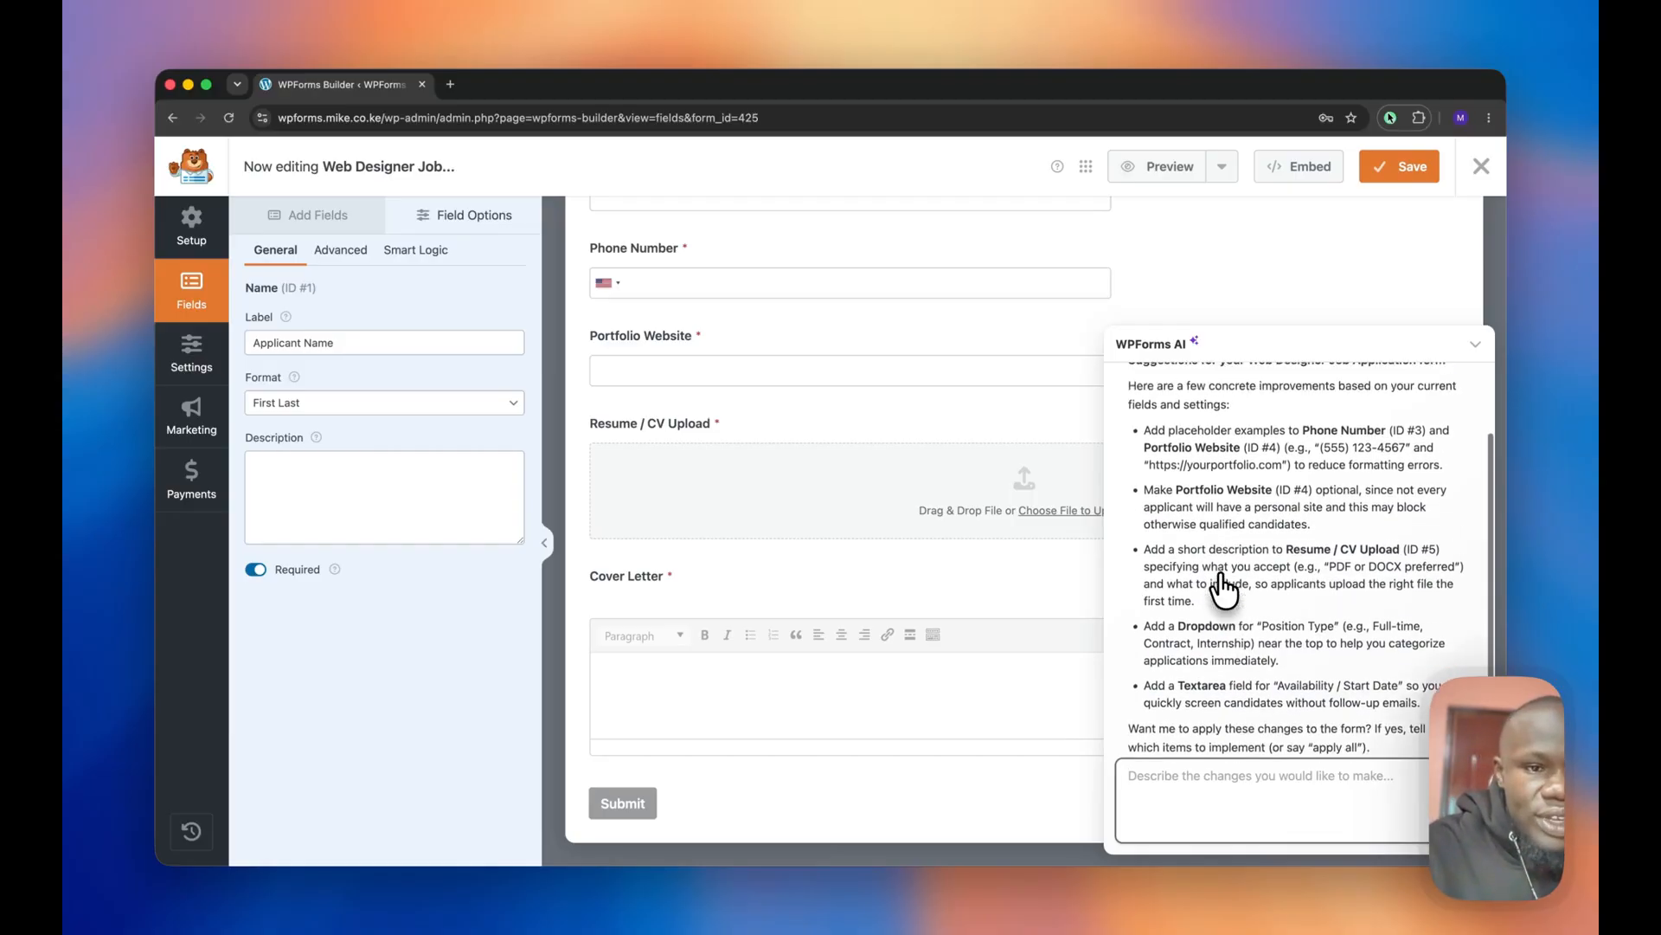
Read through the AI assistant's suggestions and tell it to "apply all" of them to the form.
scroll(1223, 591, "up", 5)
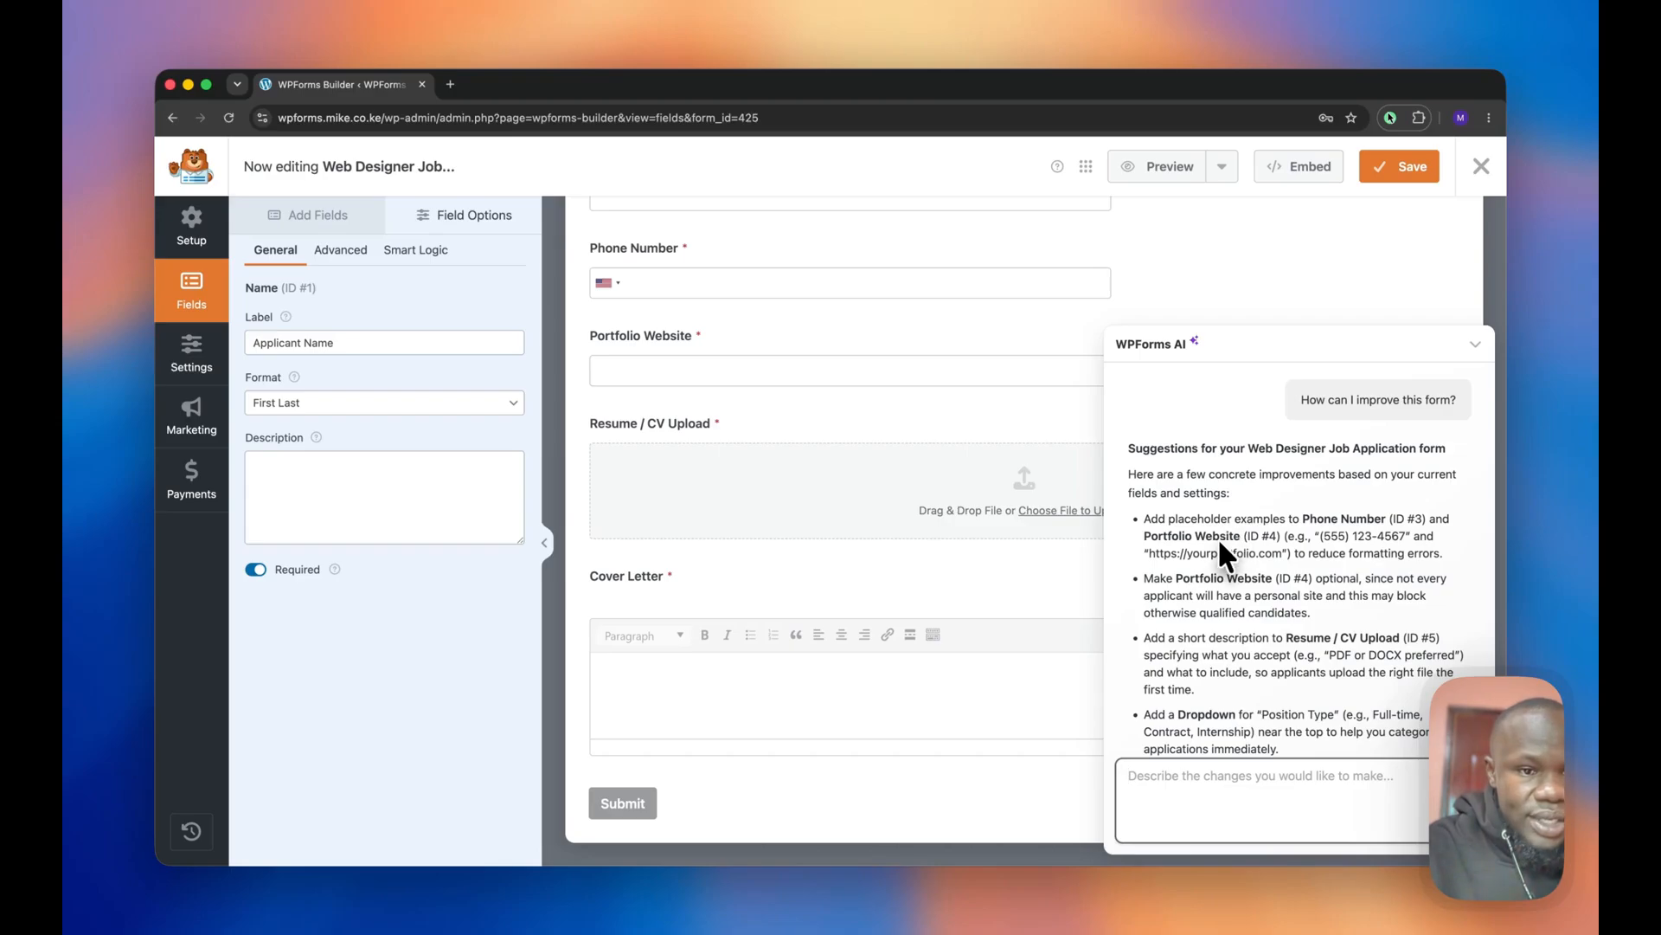
scroll(1233, 584, "down", 1)
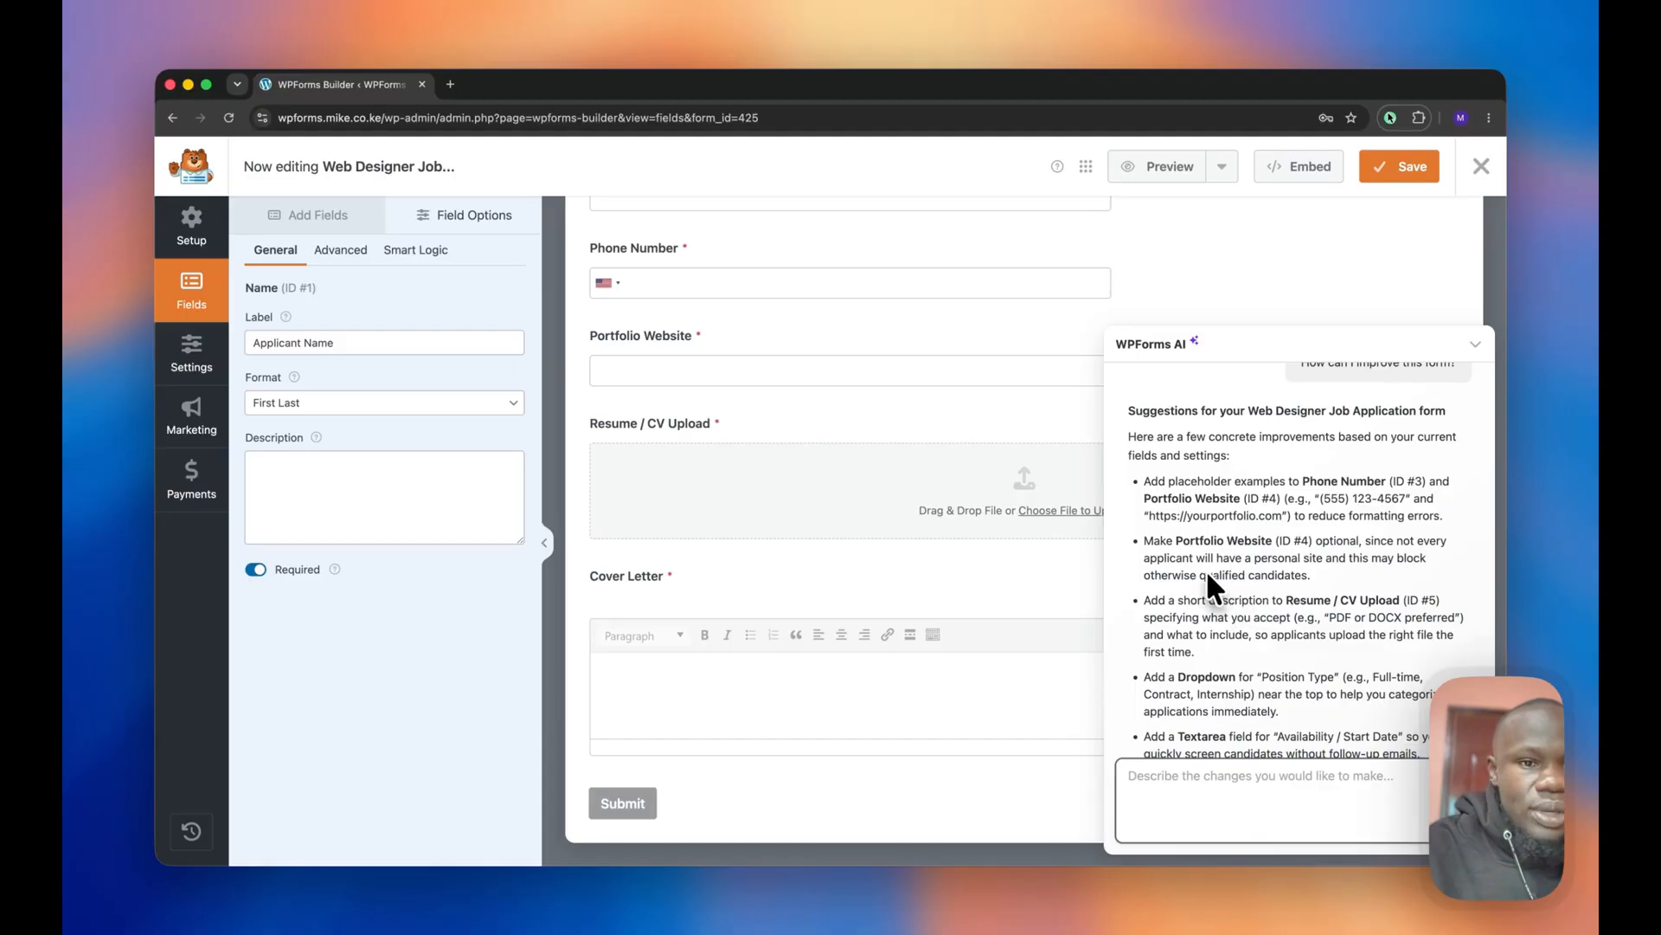
scroll(1243, 558, "down", 2)
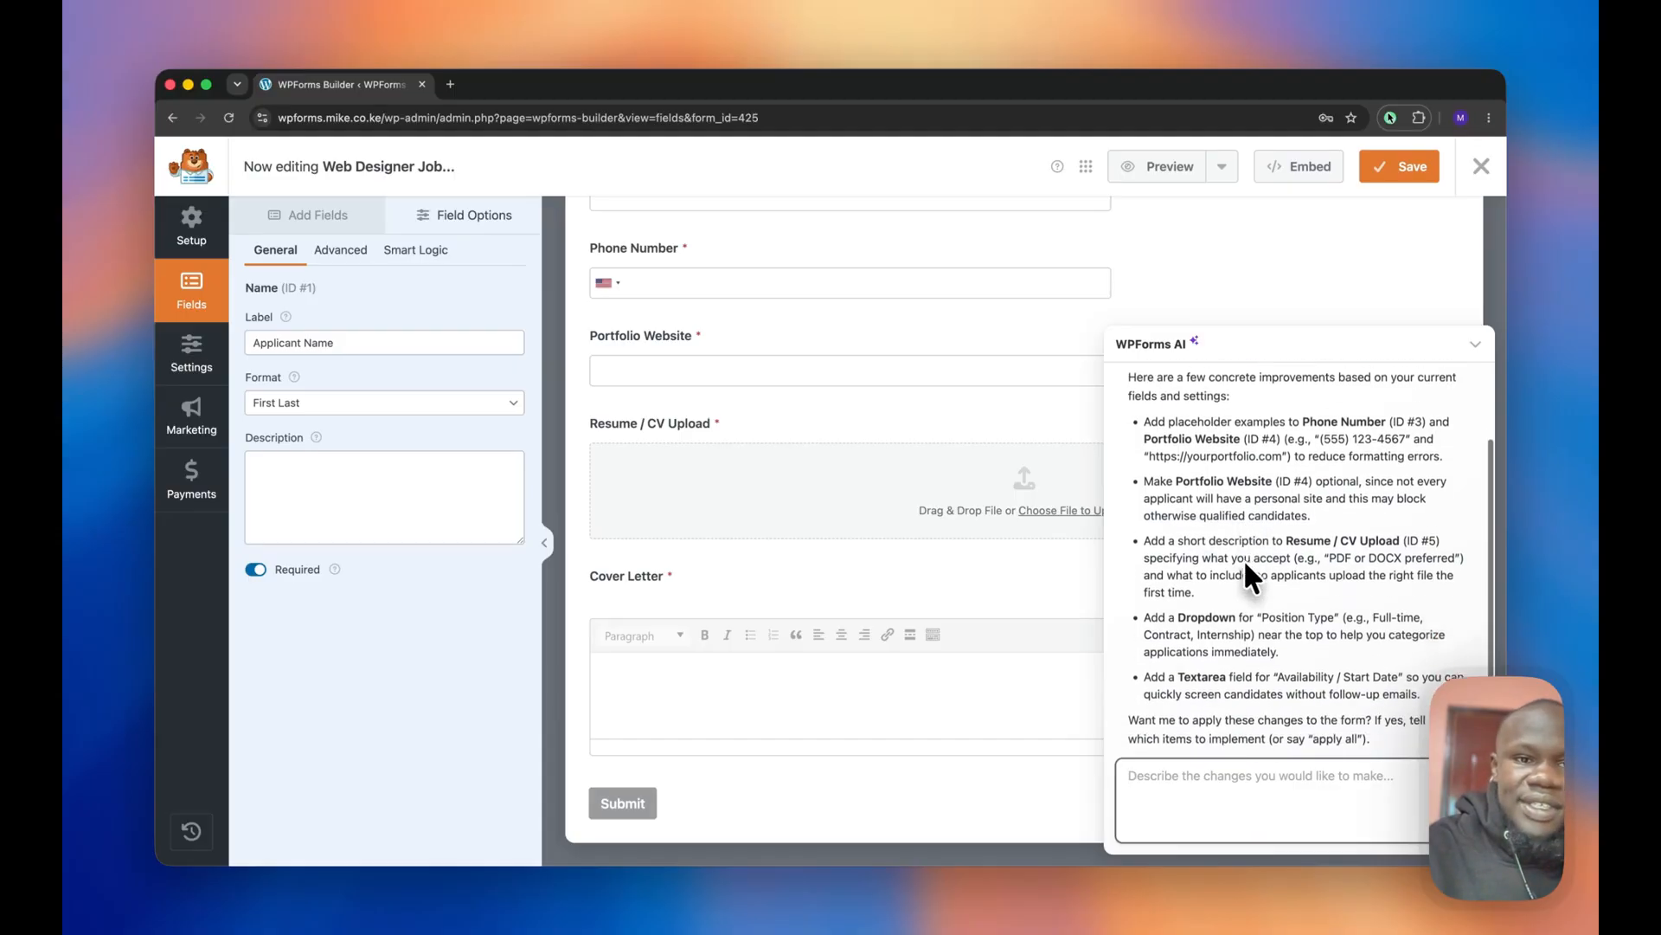
scroll(1207, 542, "down", 1)
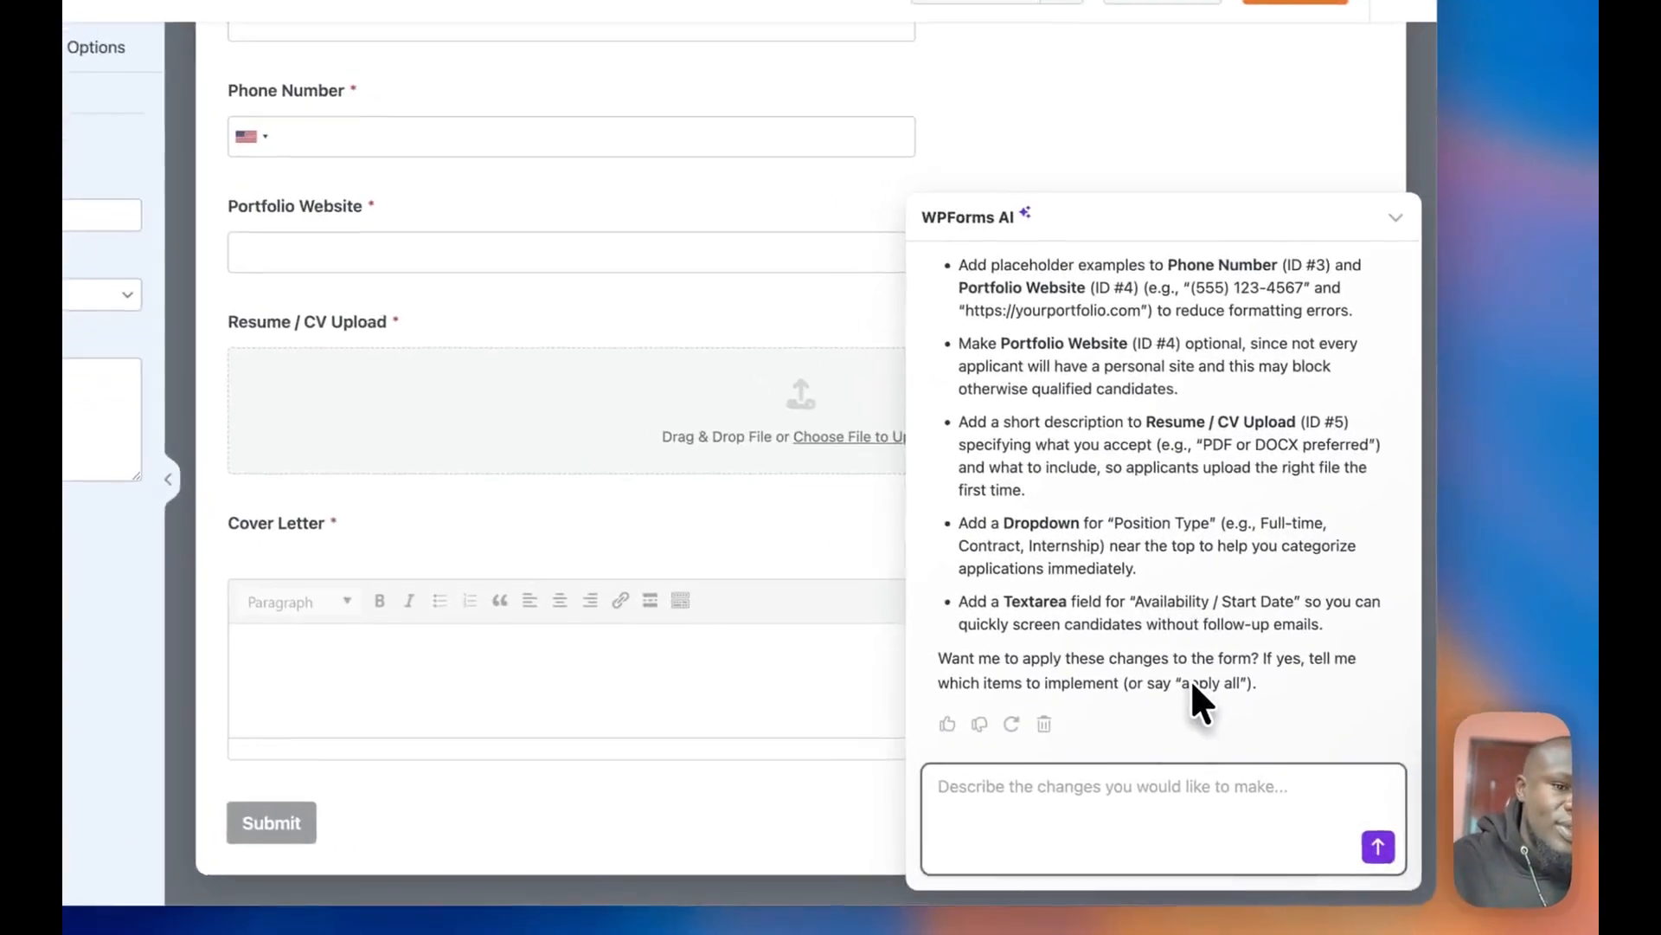
double_click(1198, 683)
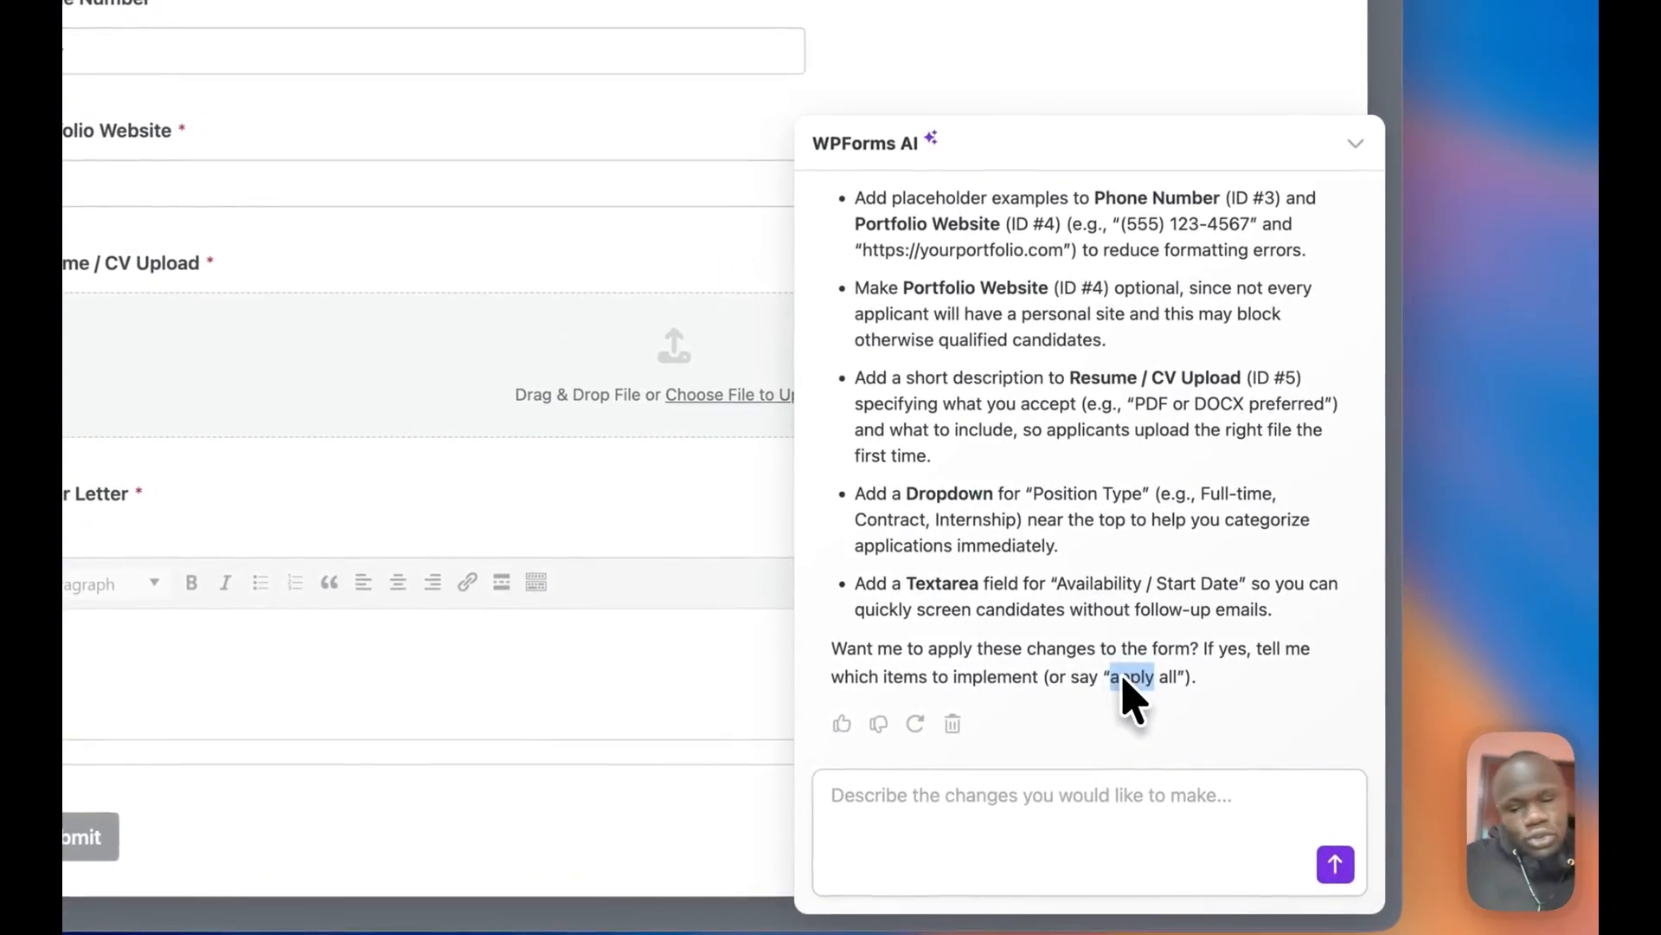
left_click(1059, 780)
type("apply")
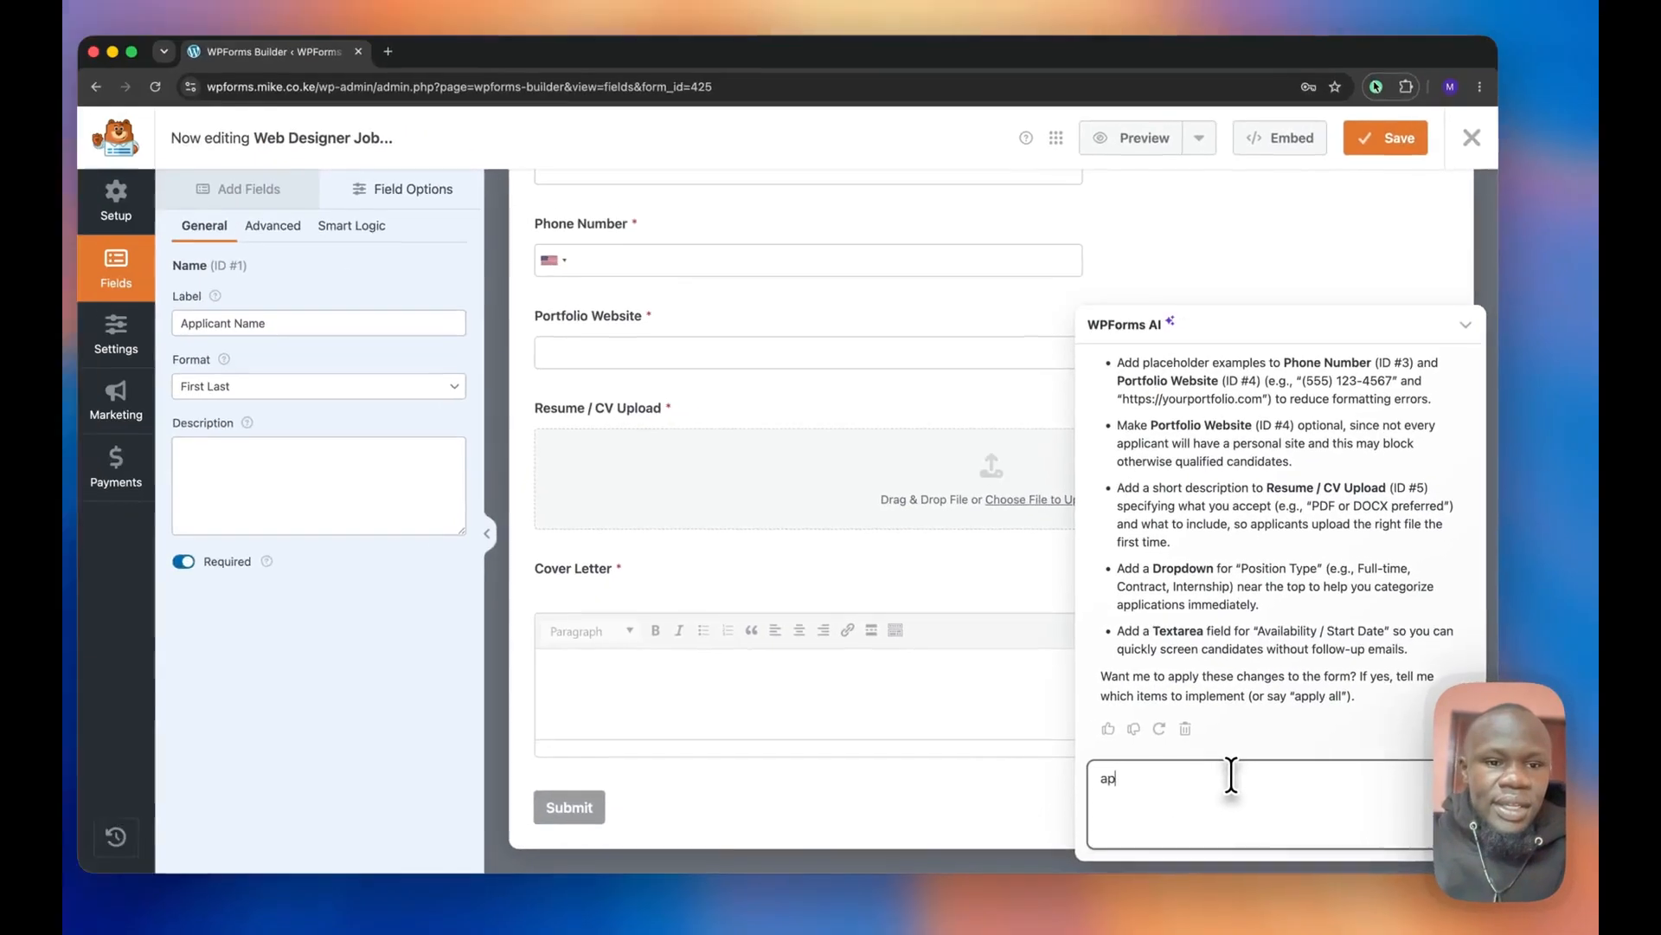
type(" all")
key("Return")
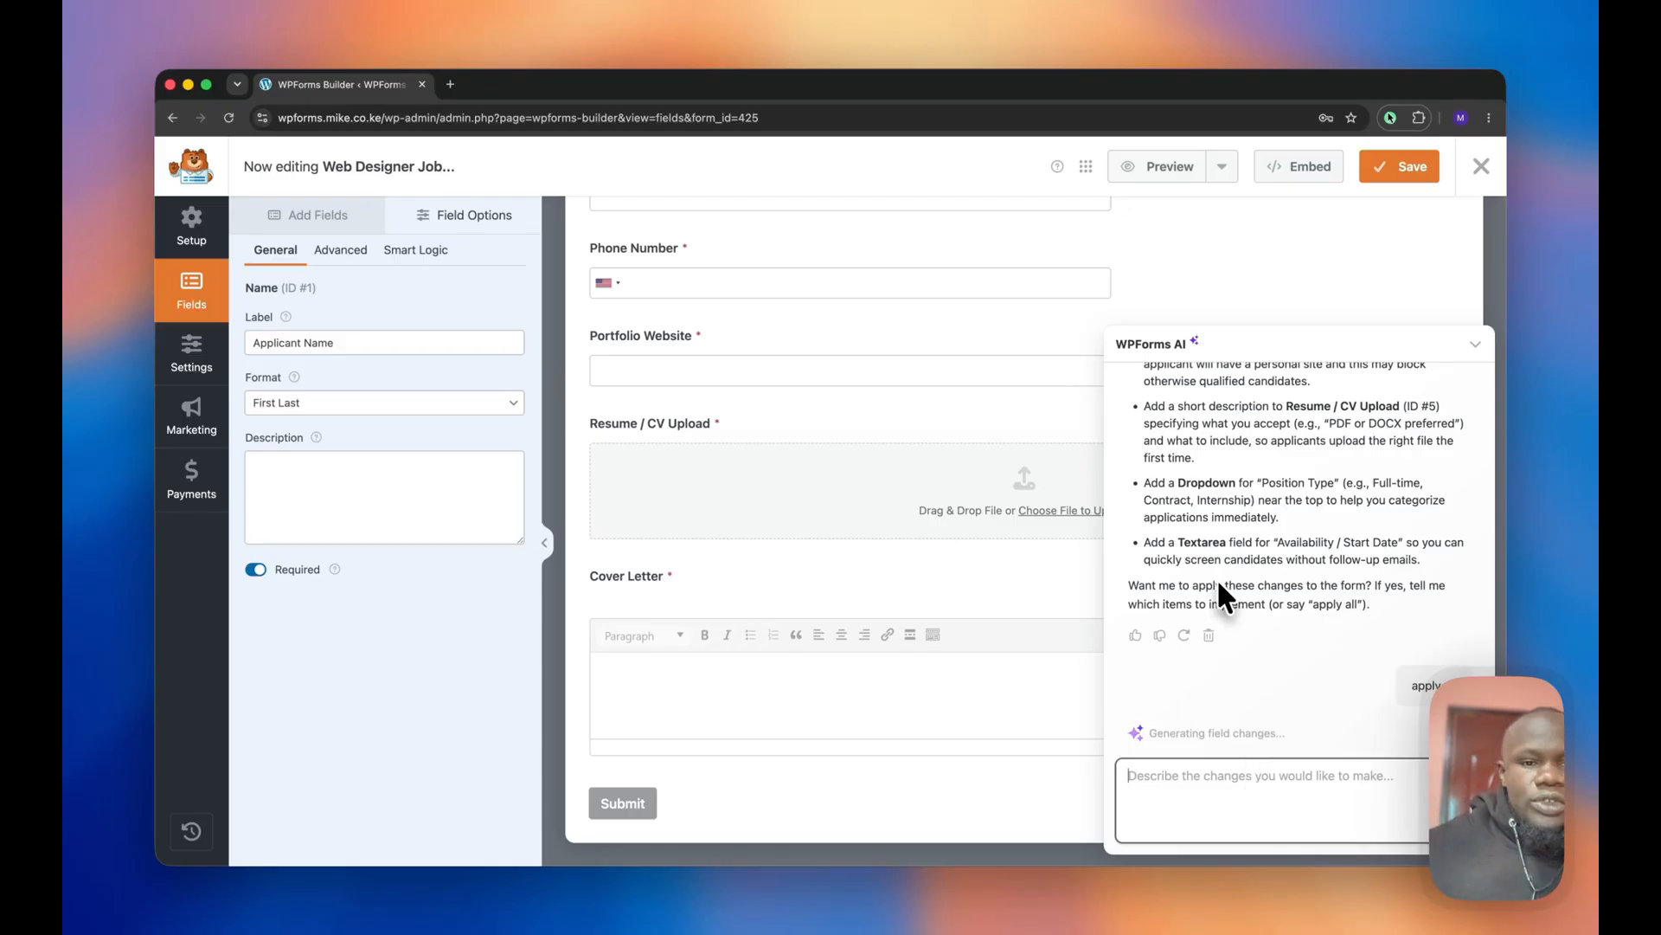
Compare the AI's suggested improvements with the form, examining the Portfolio Website field's options and the fields below it.
scroll(1217, 578, "up", 3)
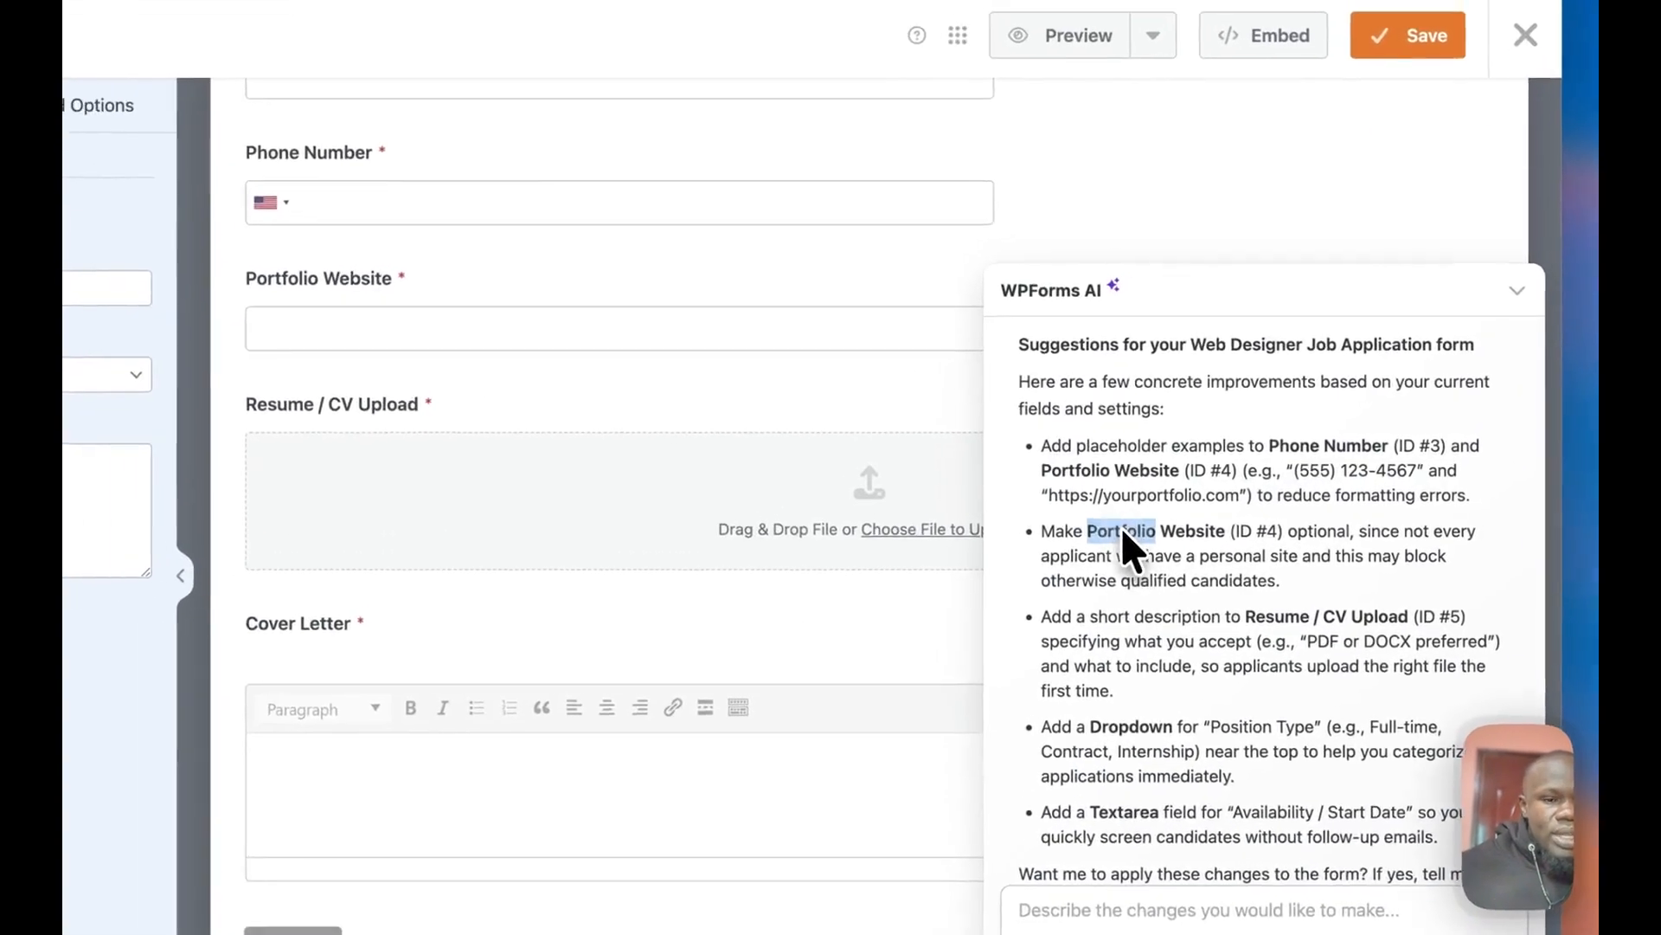
double_click(1198, 511)
scroll(1203, 519, "down", 1)
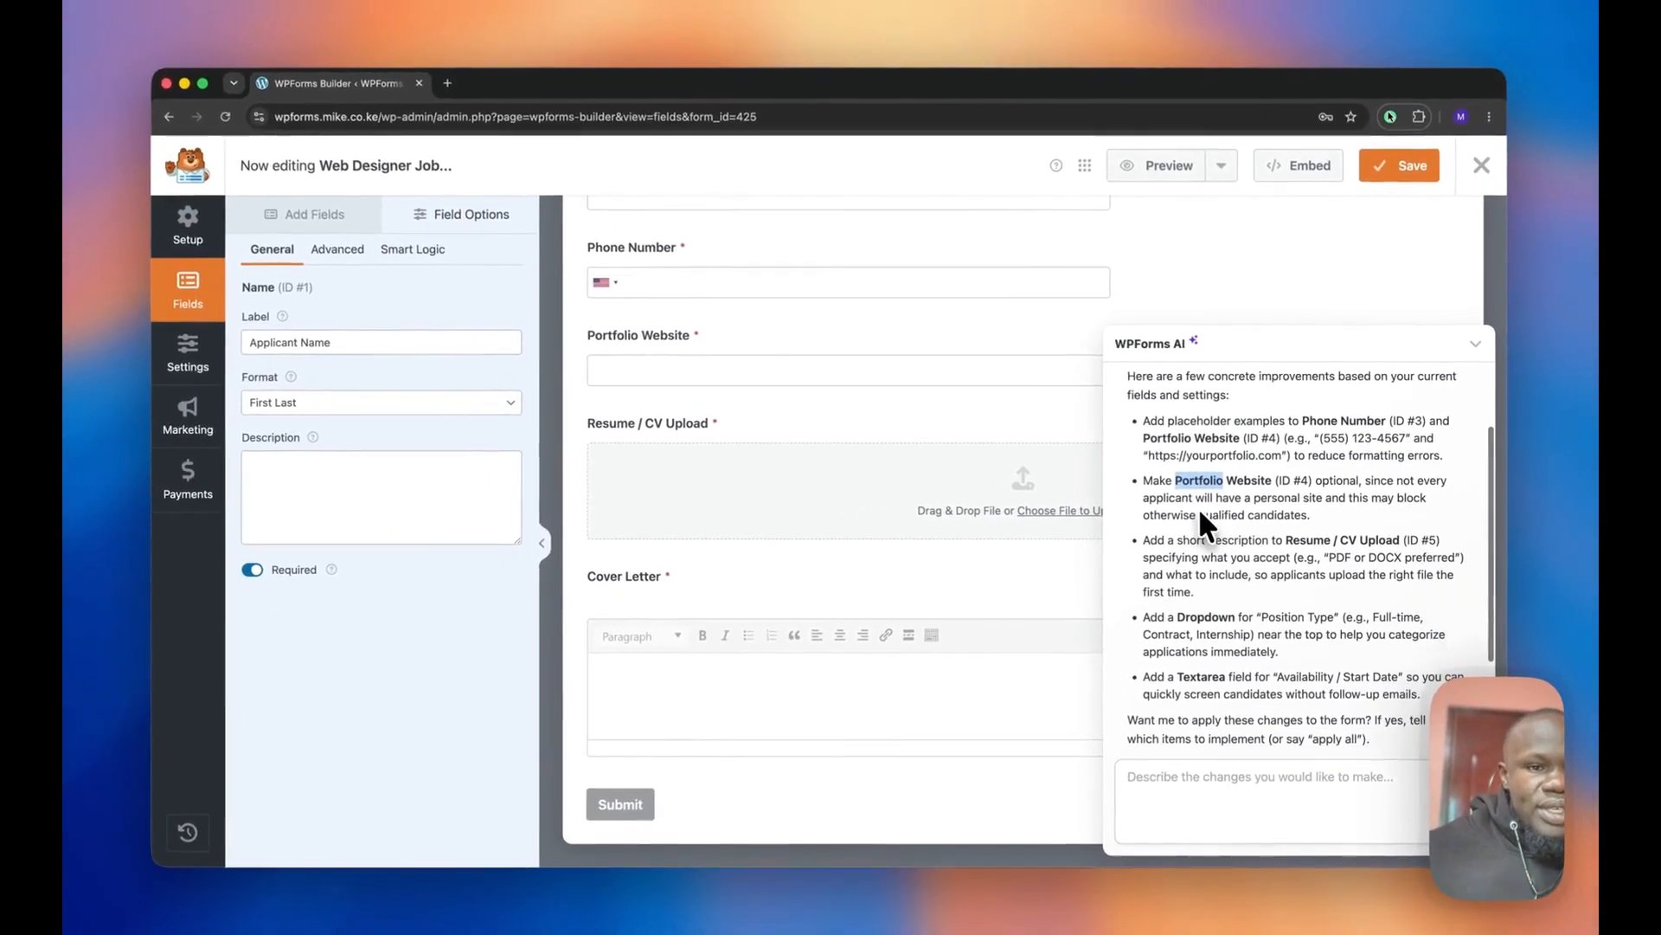
scroll(1198, 506, "down", 2)
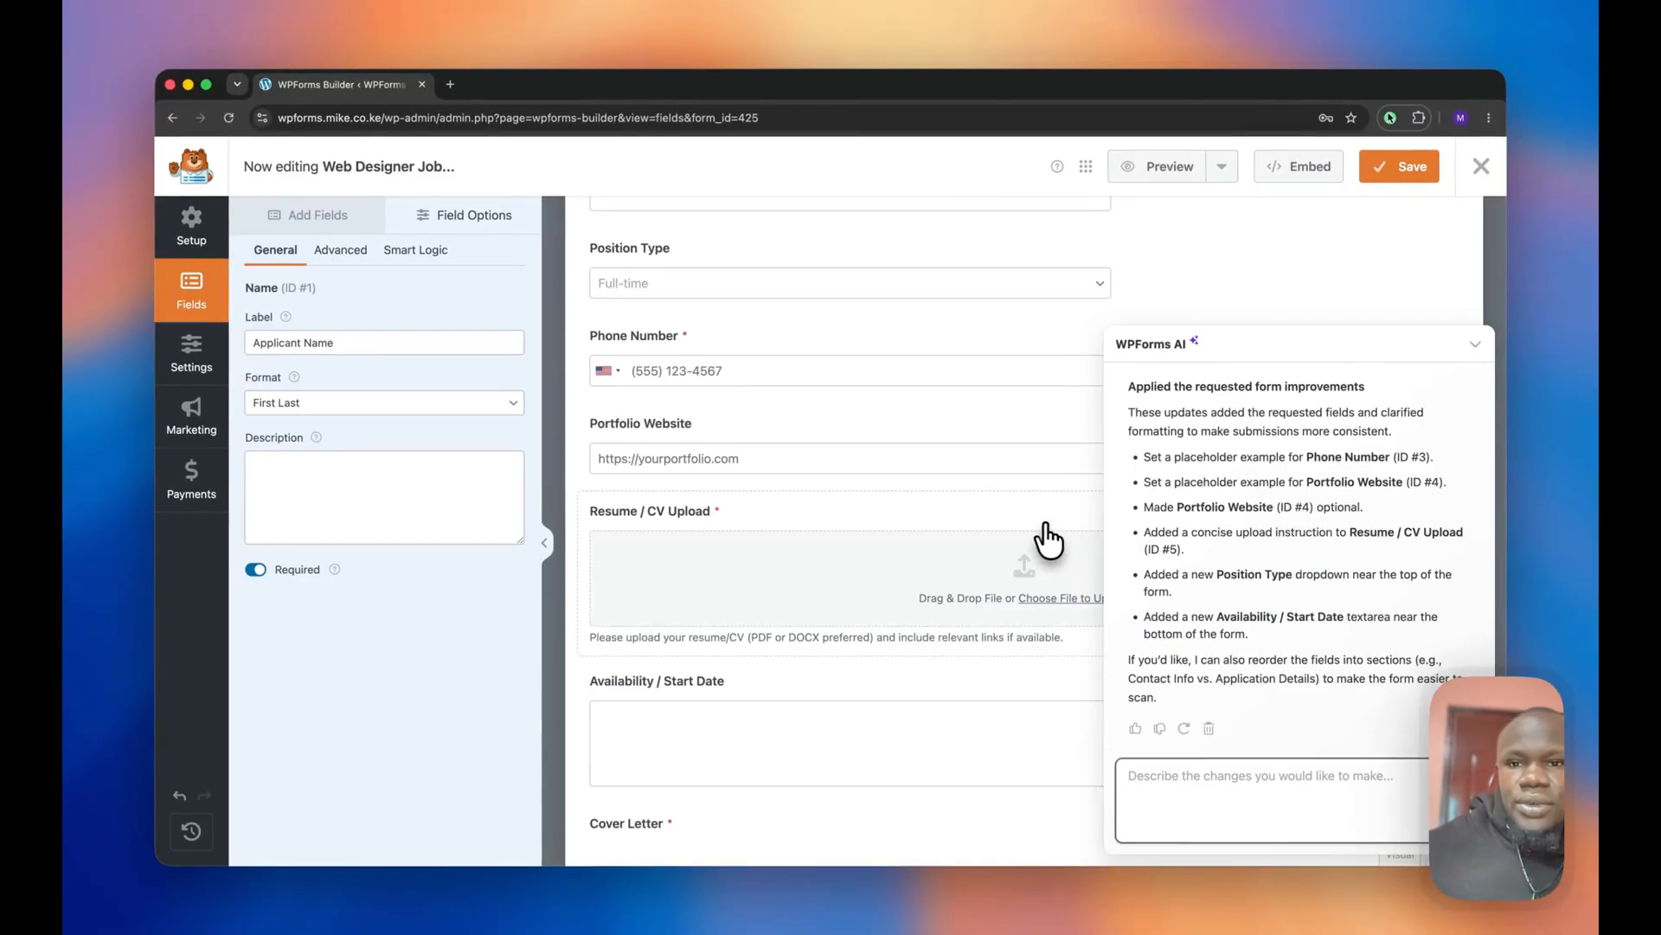
left_click(879, 447)
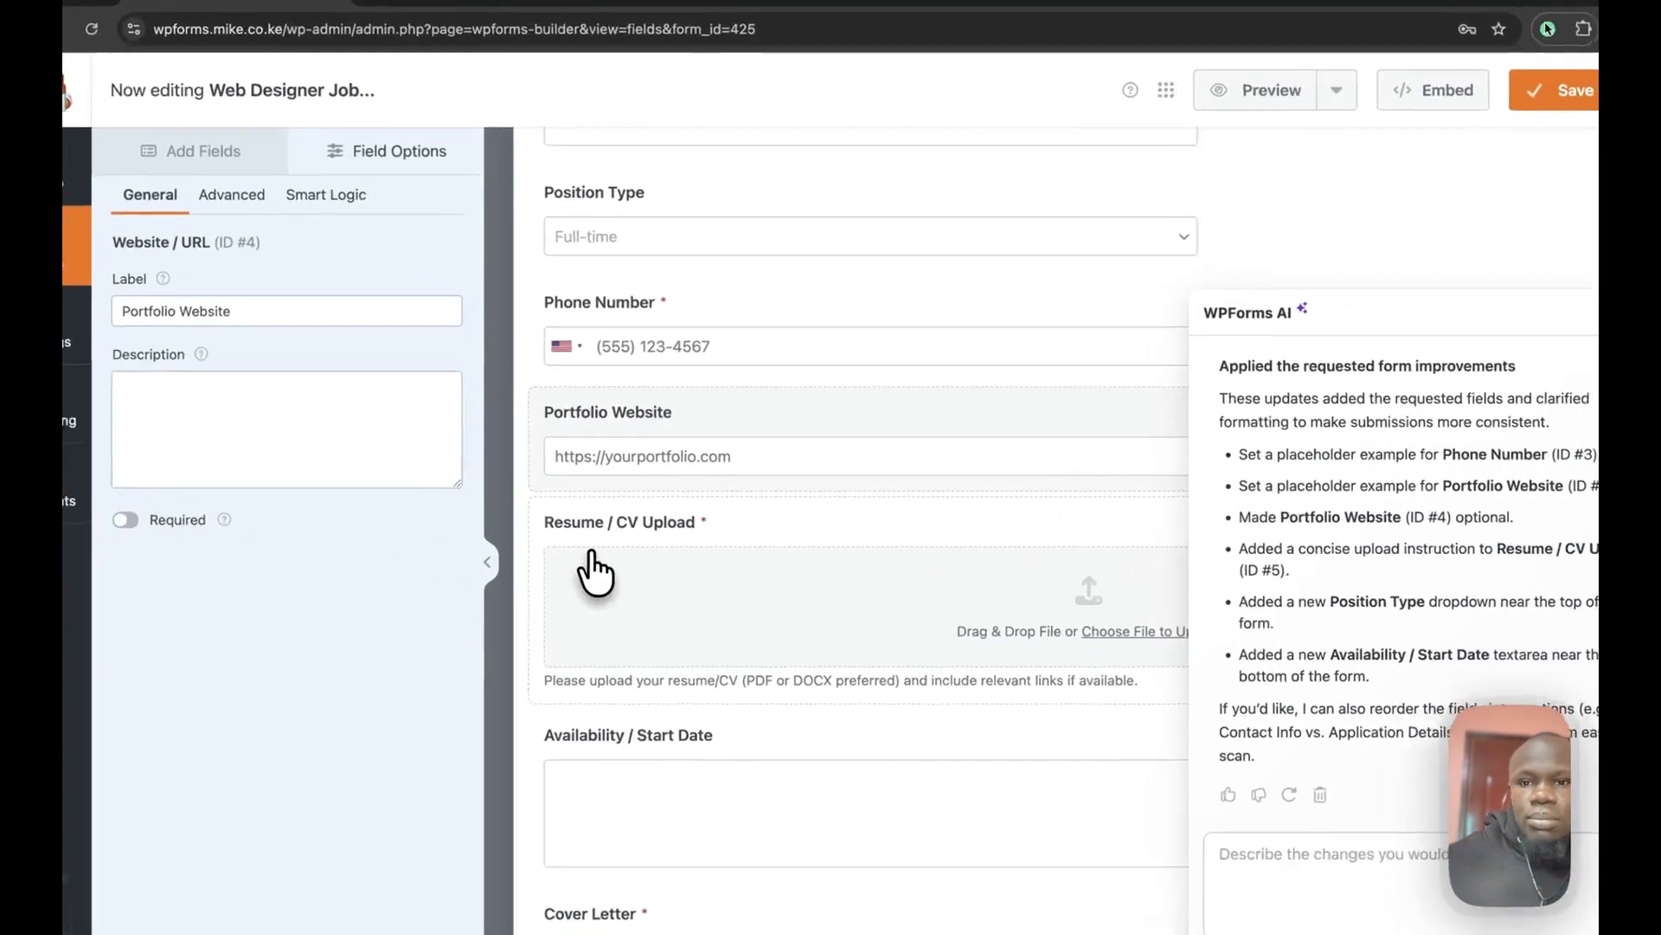
right_click(627, 530)
left_click(643, 416)
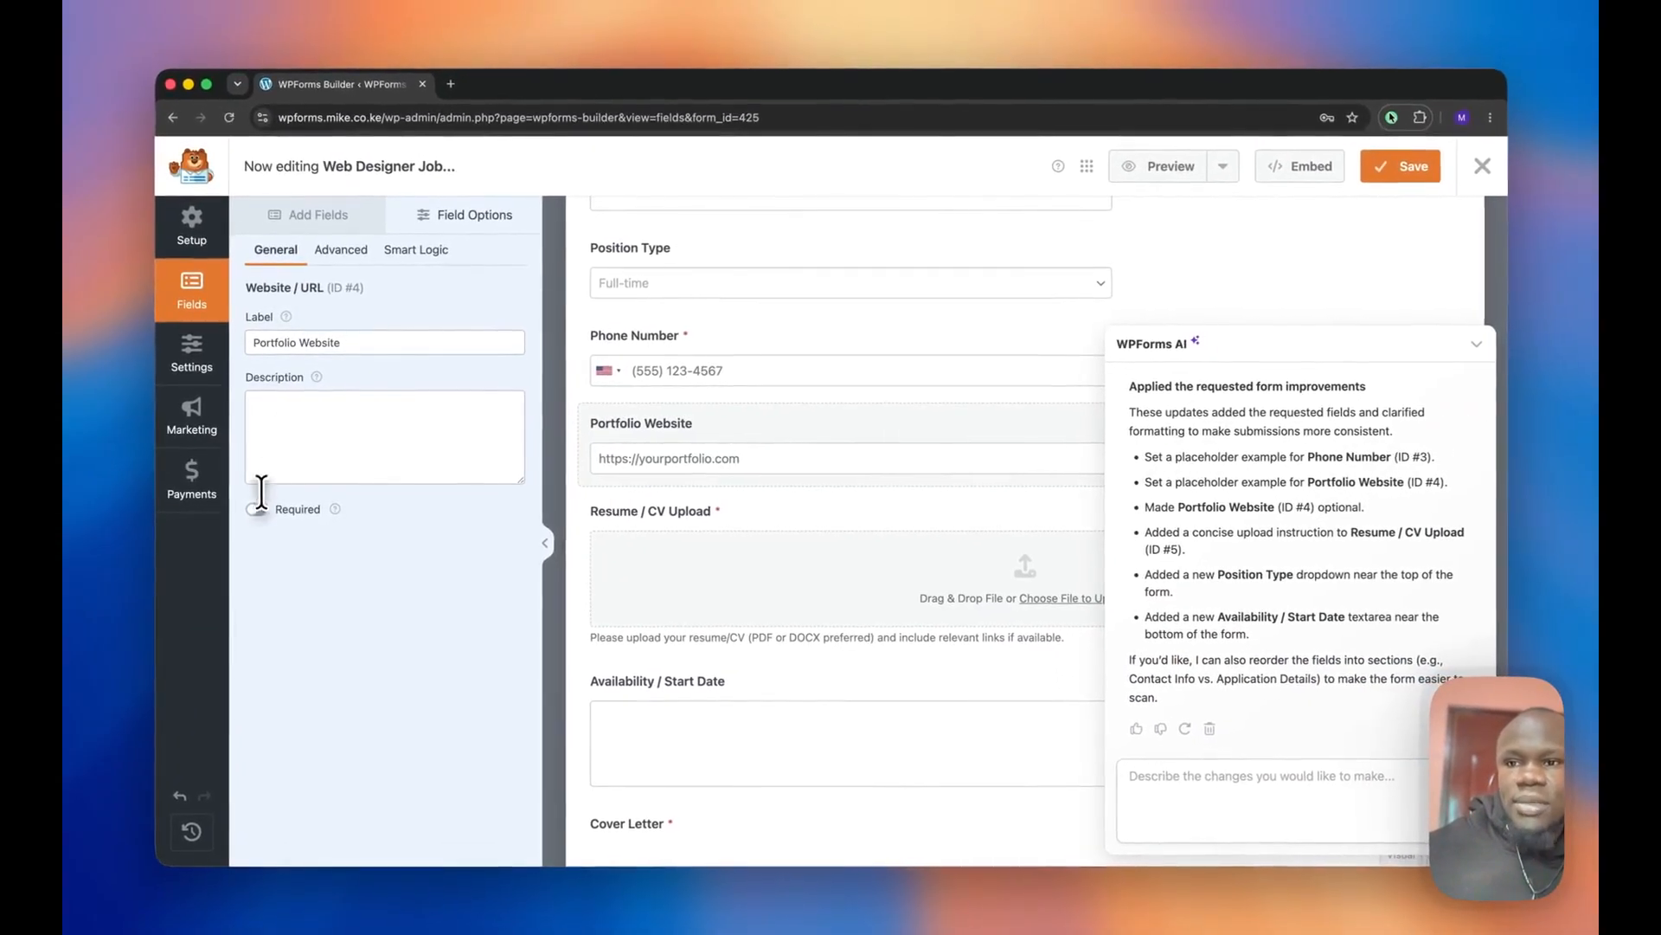
scroll(658, 489, "down", 4)
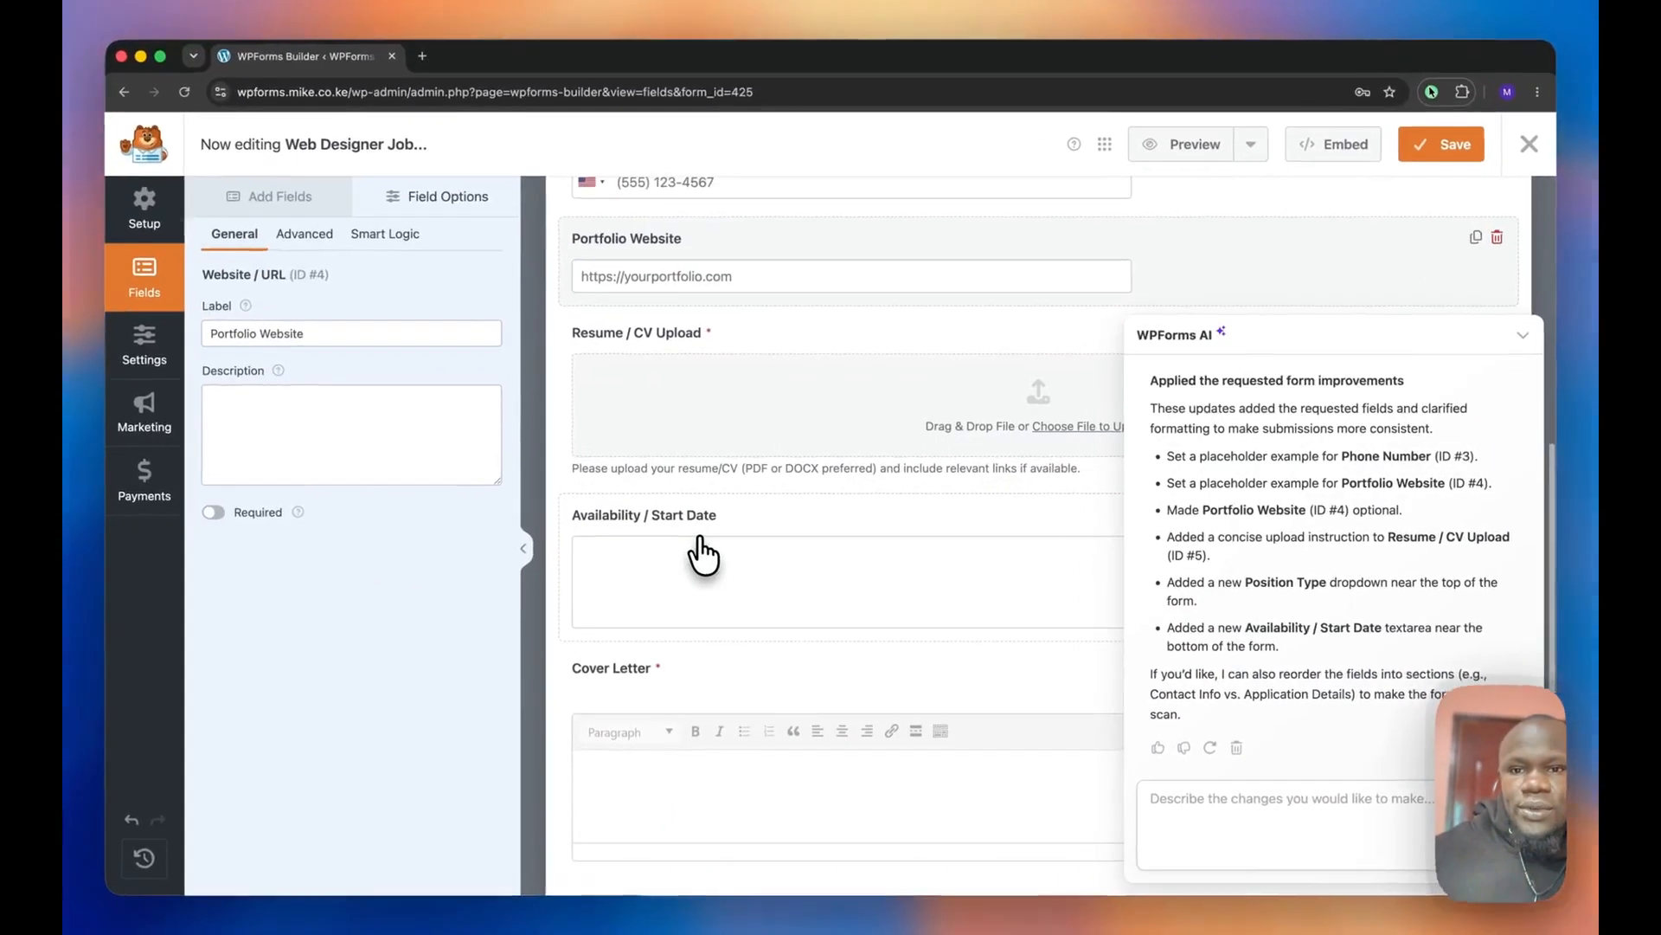
Examine the general and advanced options of the Availability / Start Date field.
left_click(703, 554)
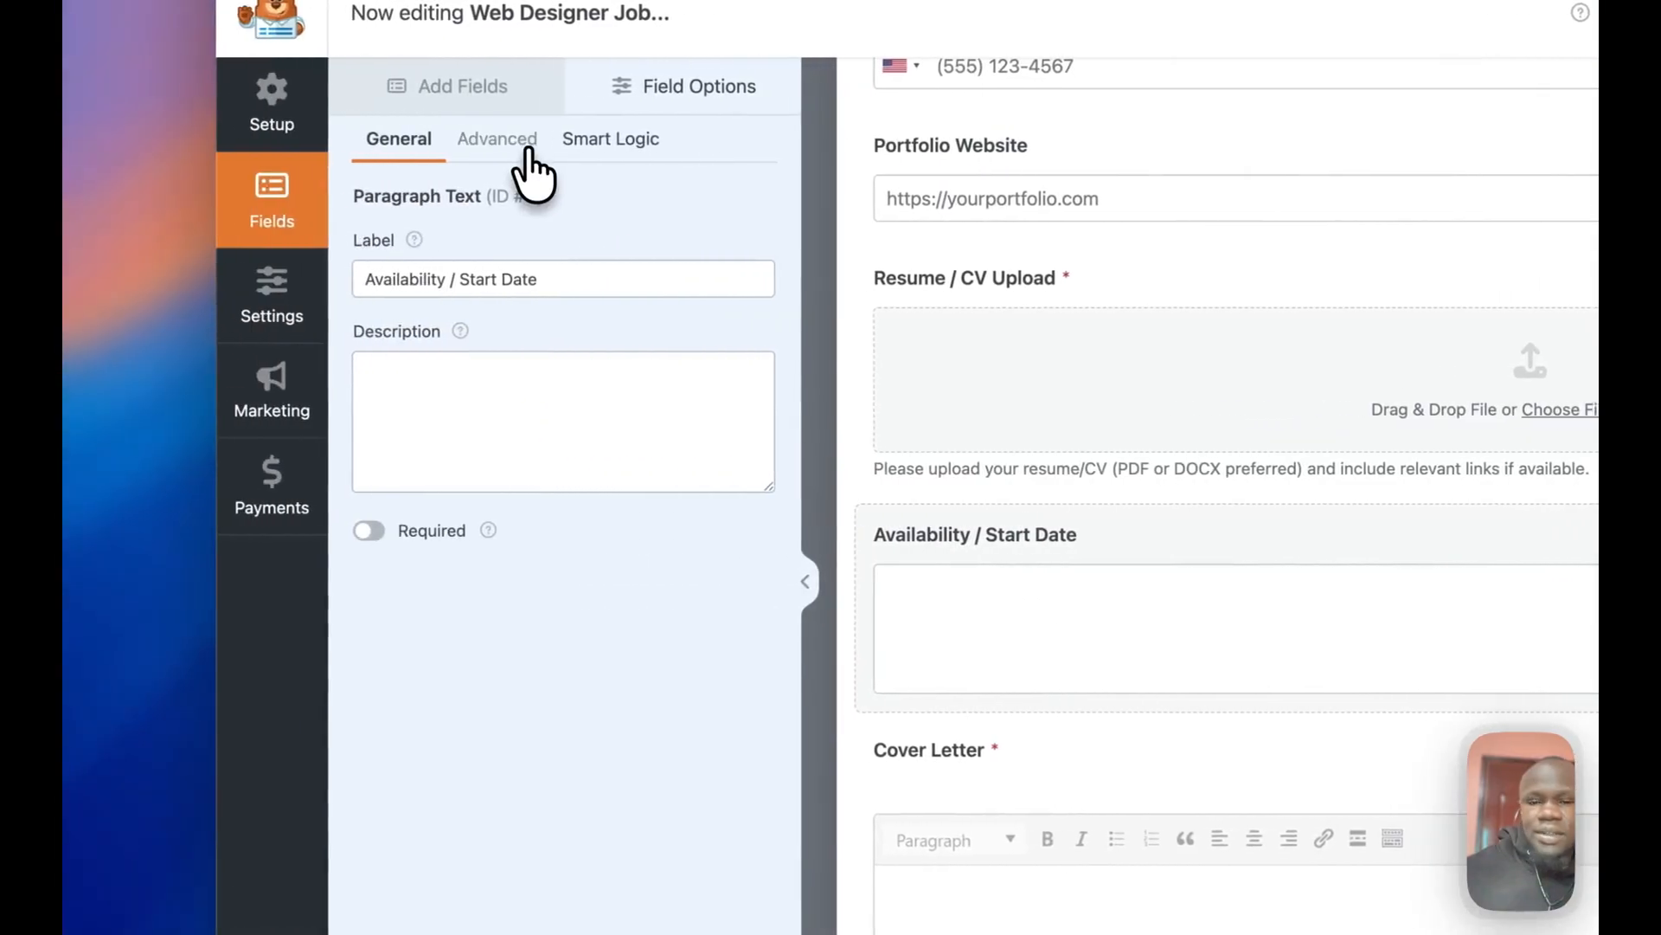
left_click(523, 141)
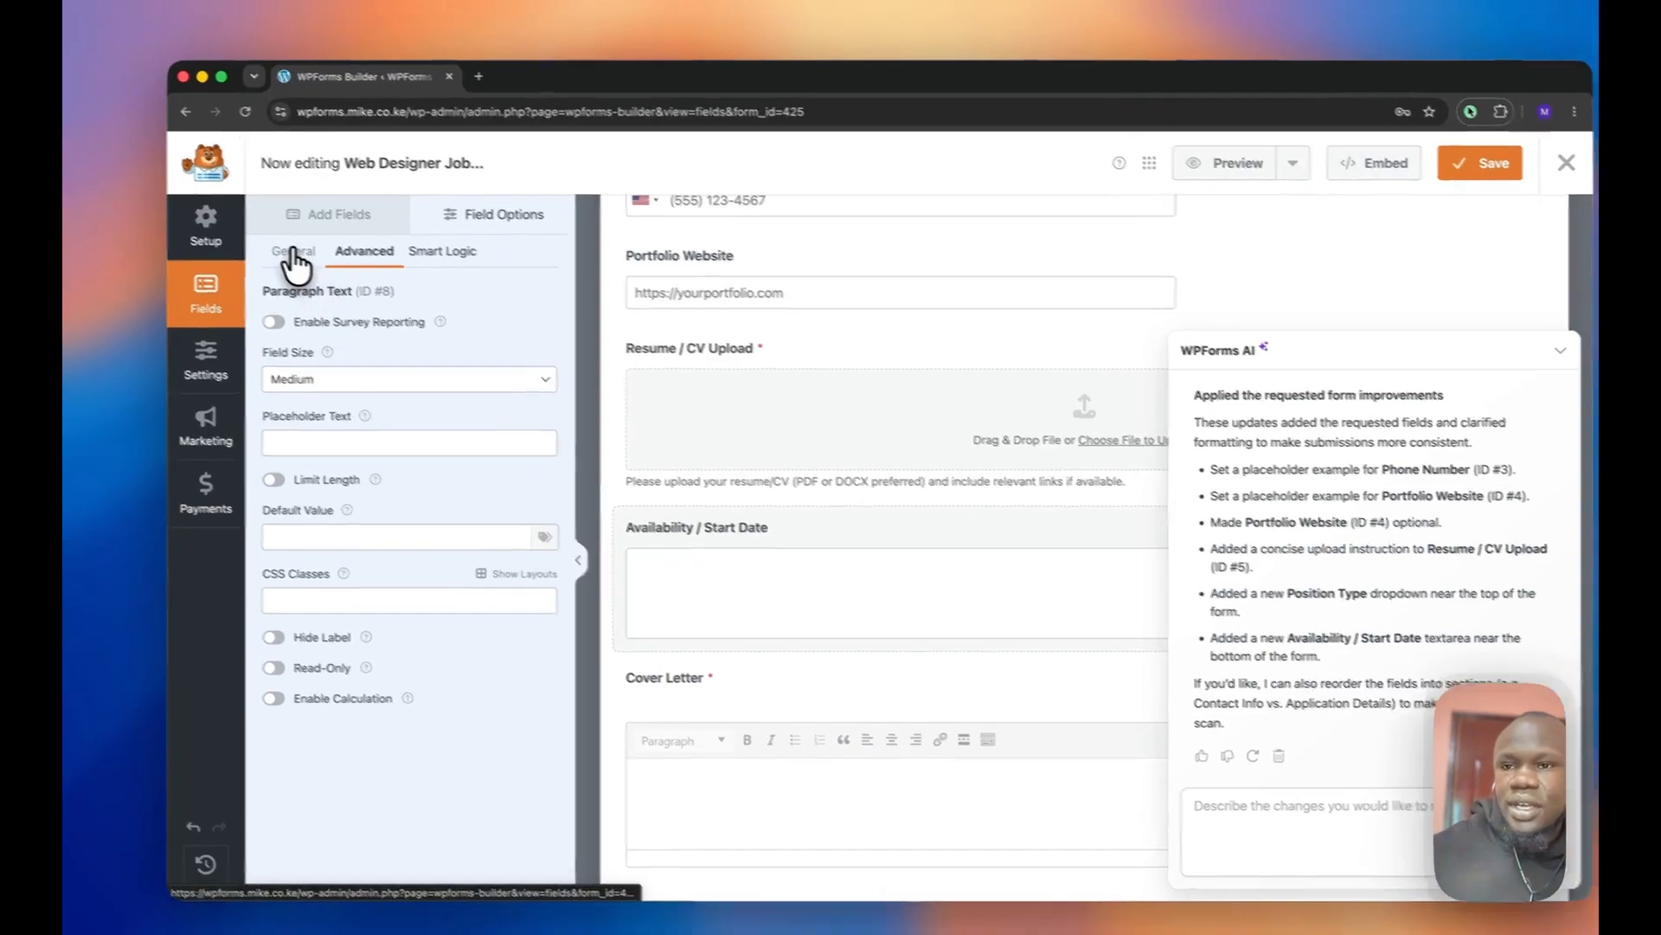
left_click(279, 250)
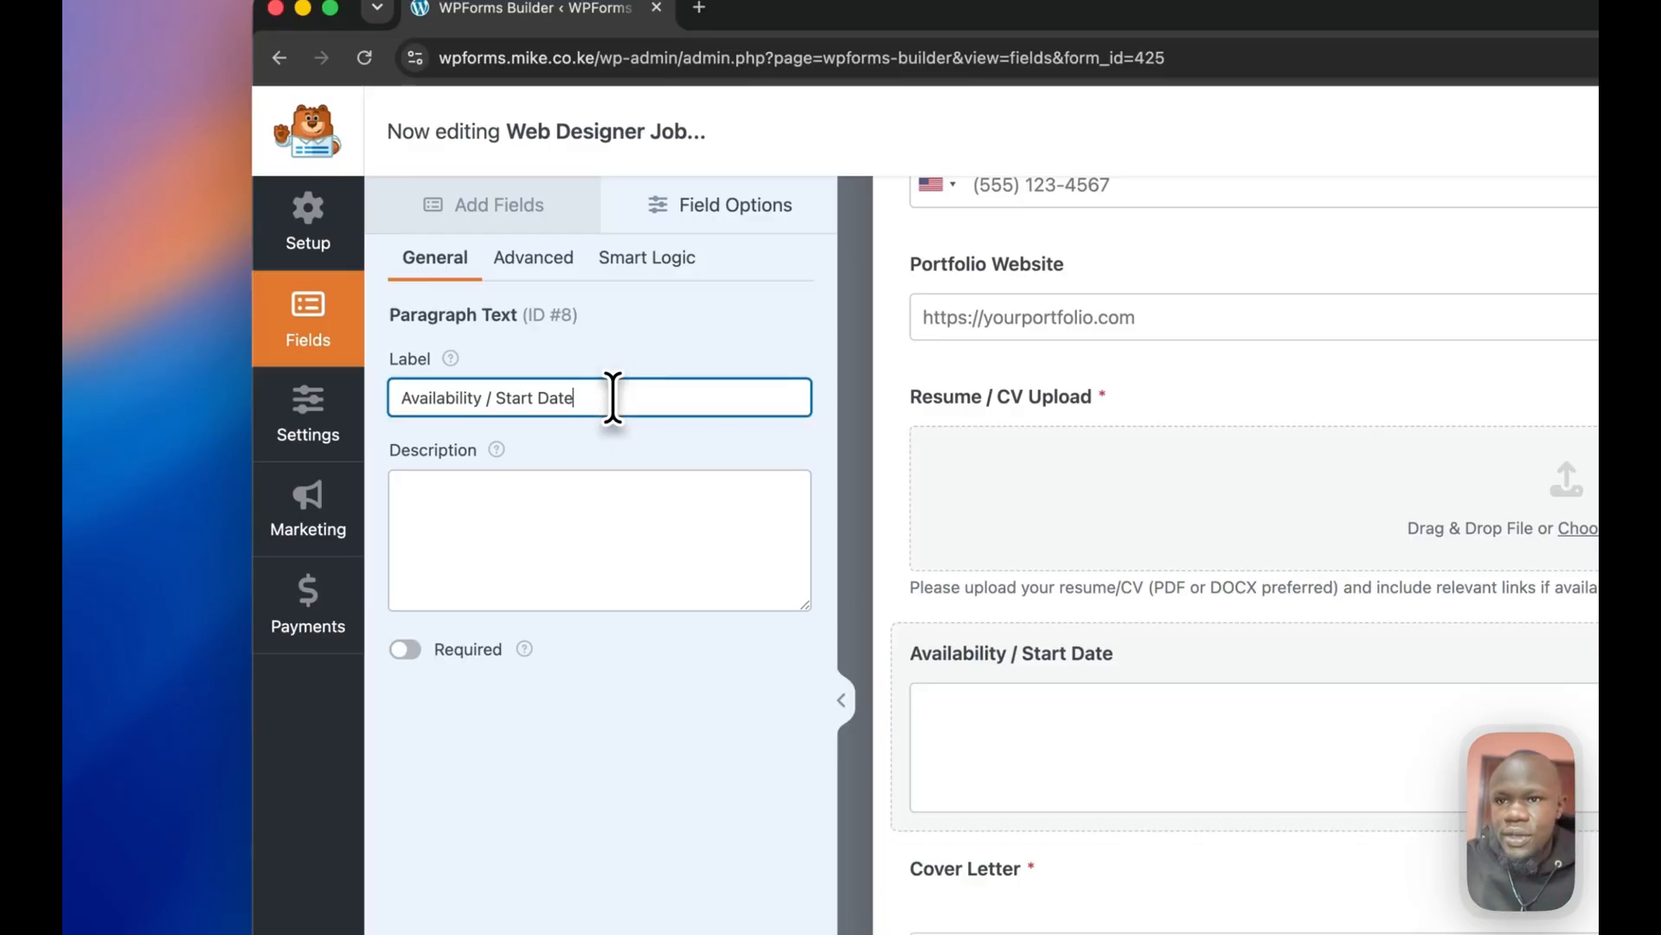
Copy the field's label and prompt the AI assistant "for the field Availability / Start Date please use the Date/time field instead".
triple_click(612, 398)
key("super+c")
left_click(1147, 746)
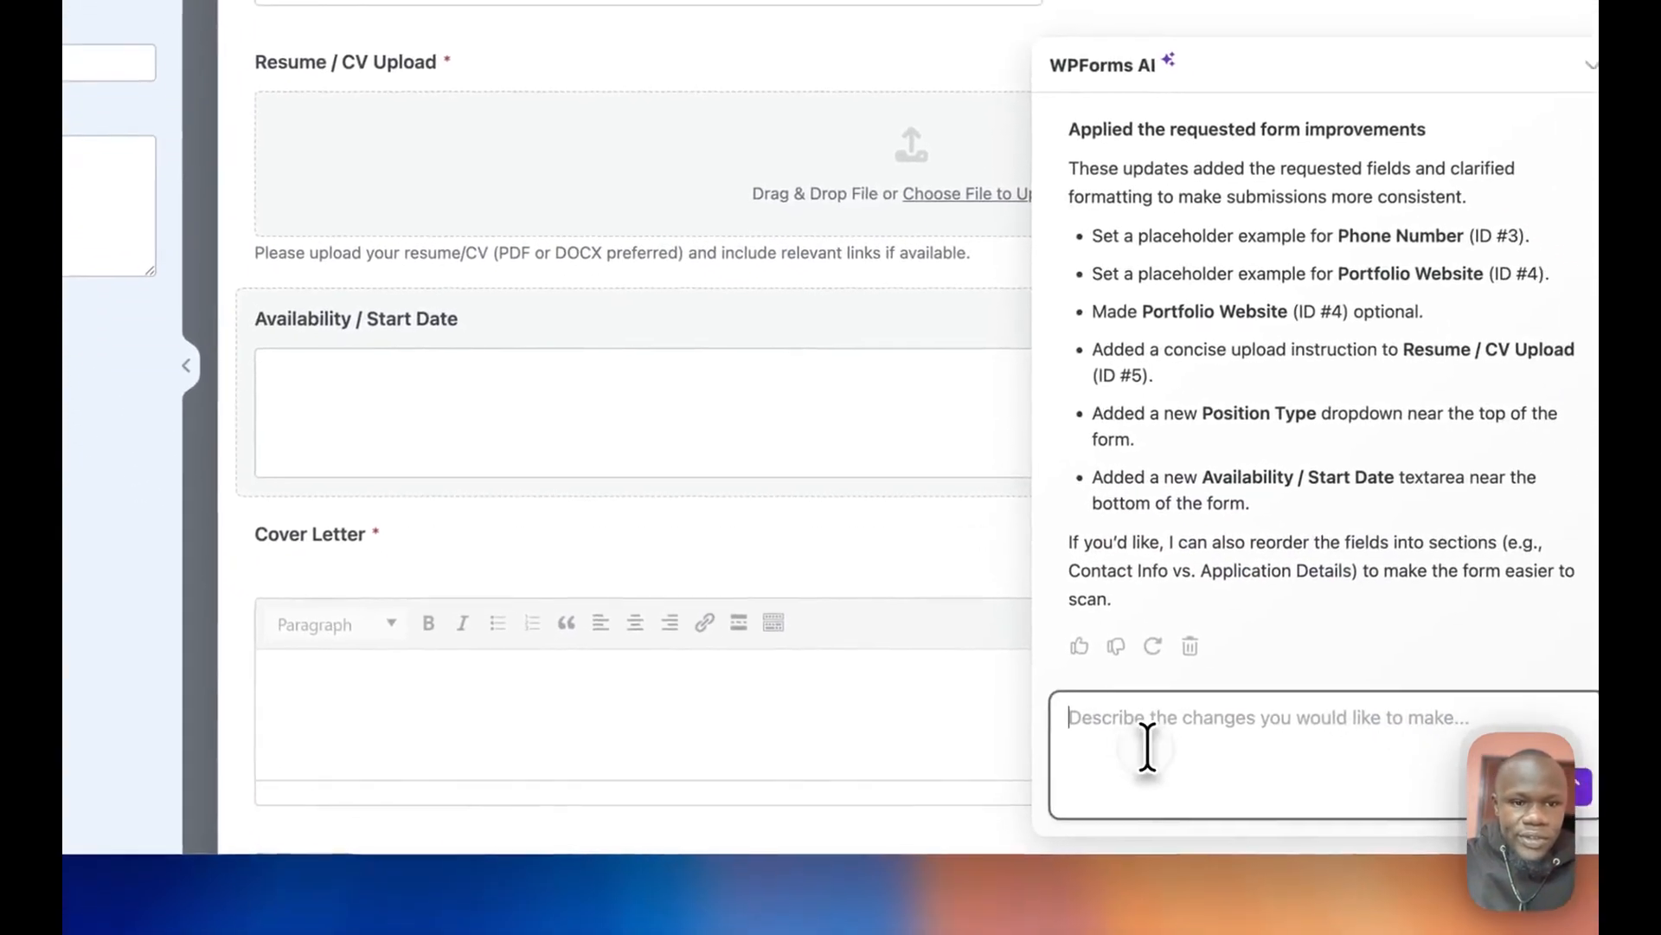
type("for the field")
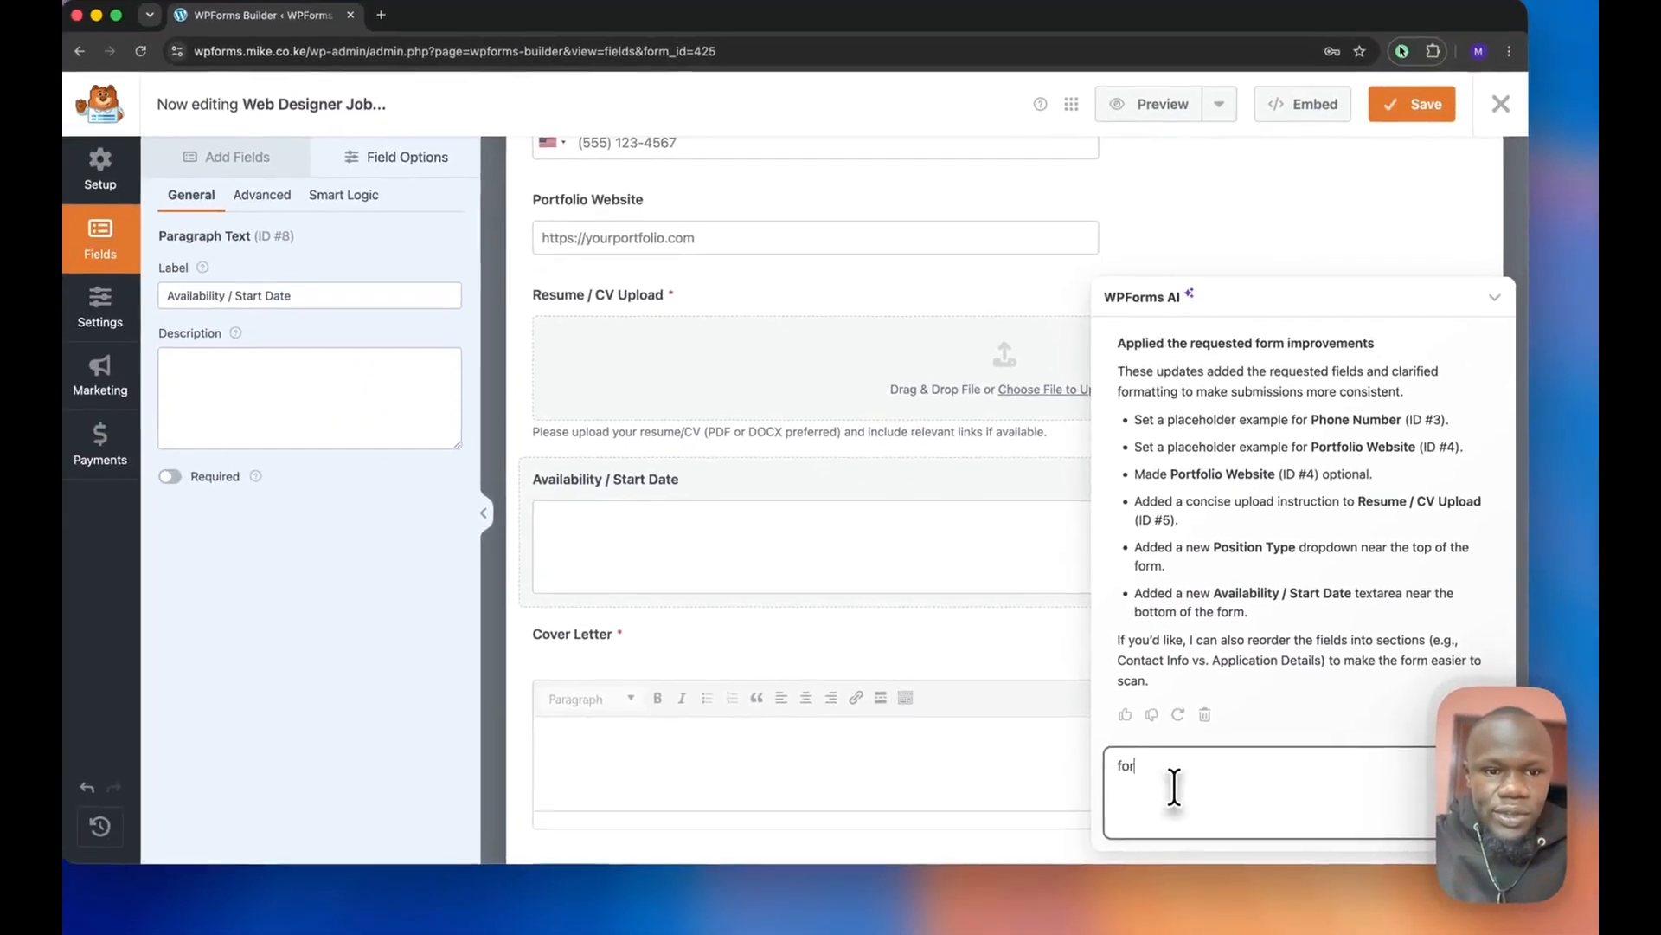
key("super+v")
type("ple")
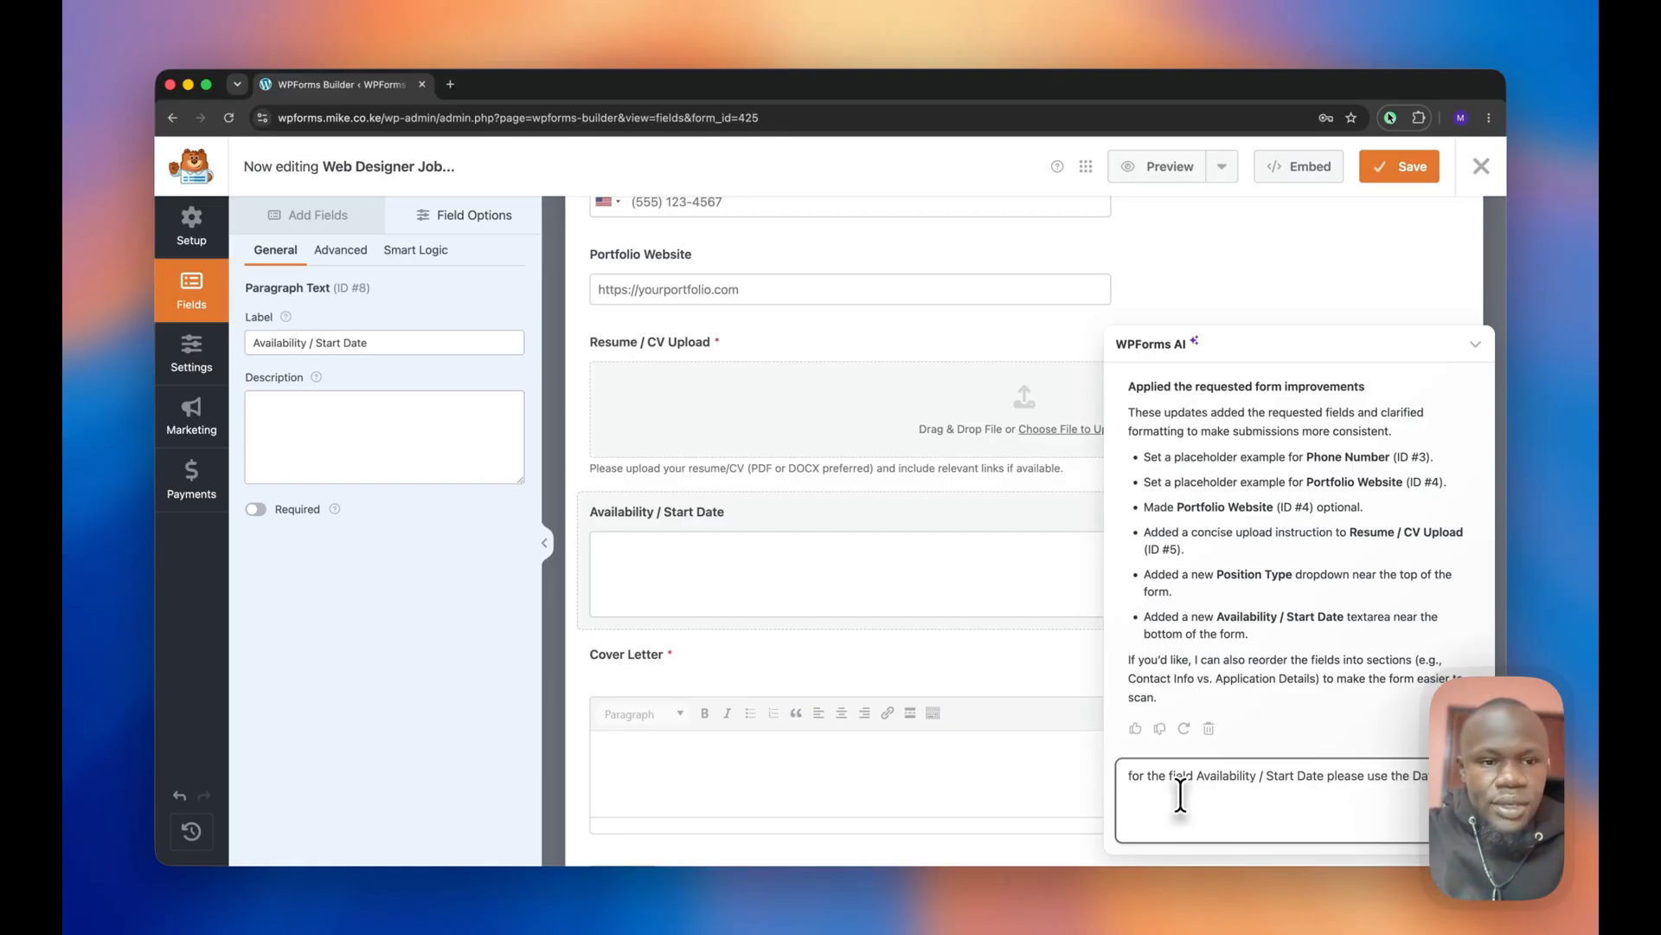
key("BackSpace")
key("BackSpace")
type("instead")
key("Return")
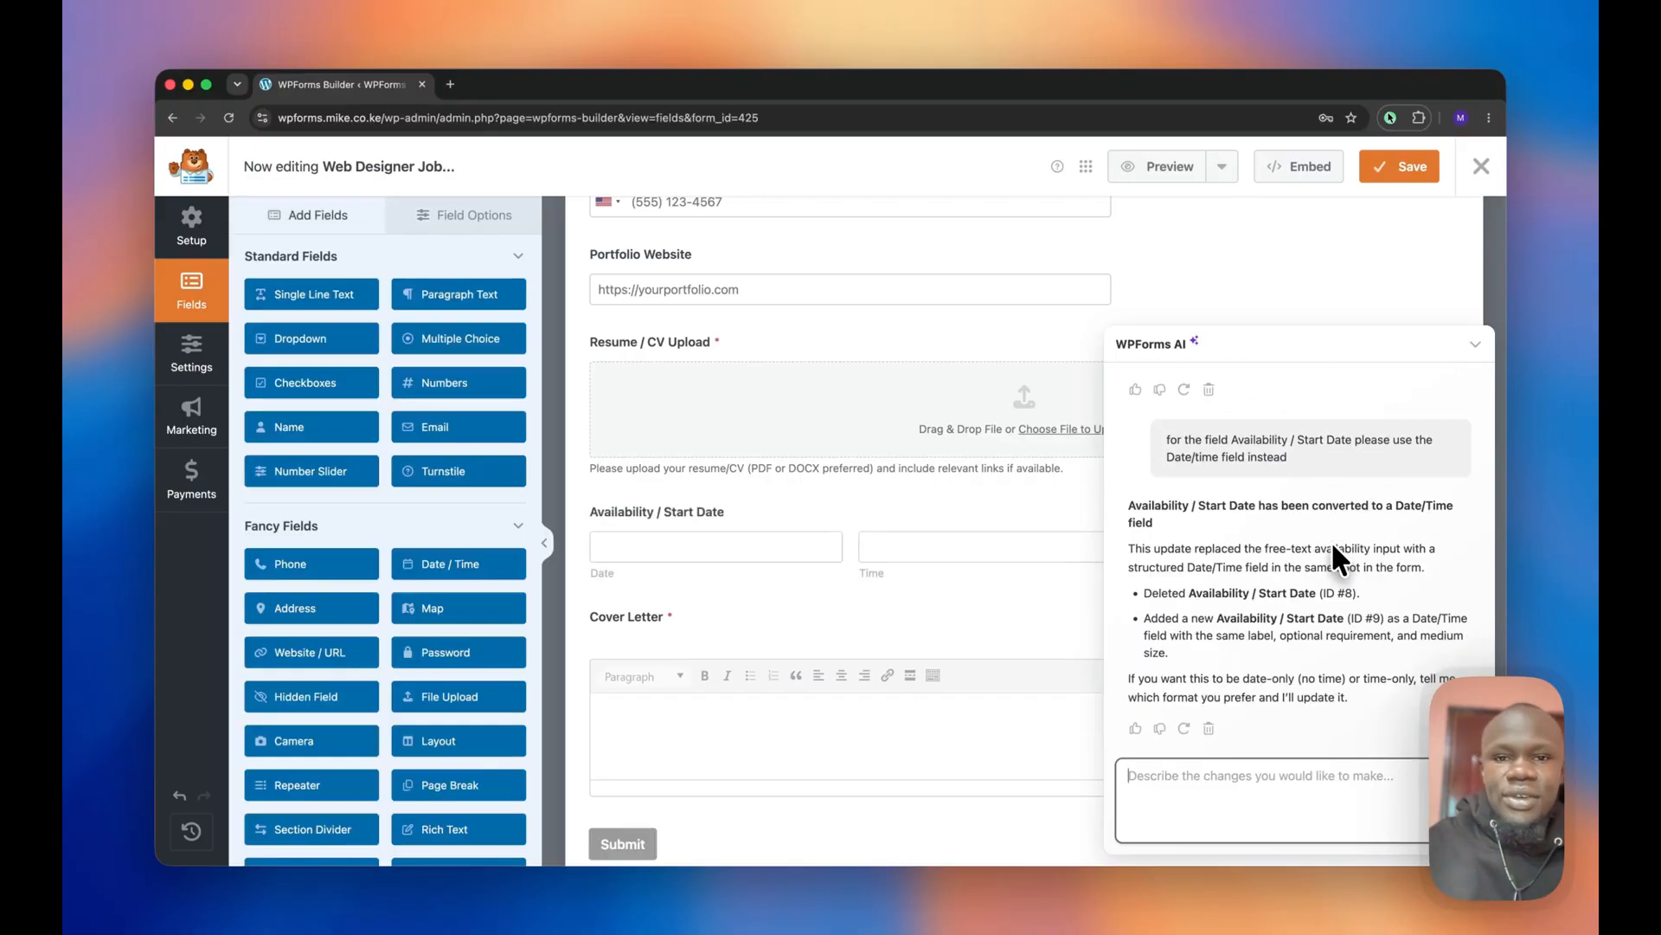
Check the advanced options of the new Availability / Start Date field and set its format to Date.
left_click(909, 528)
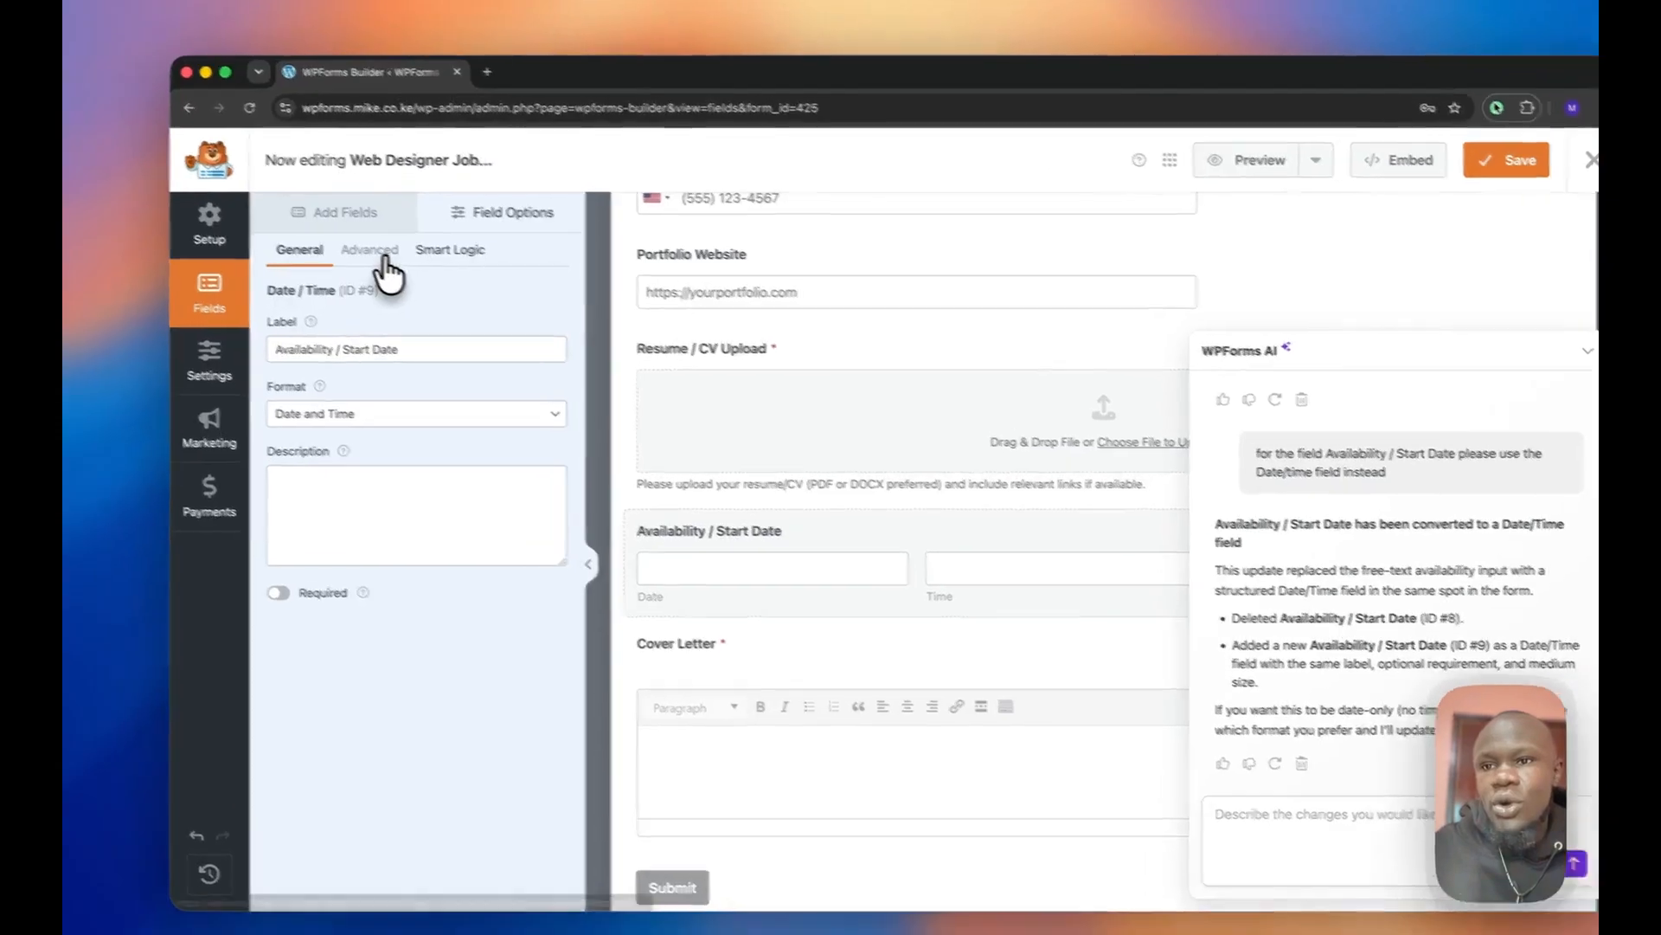
left_click(346, 253)
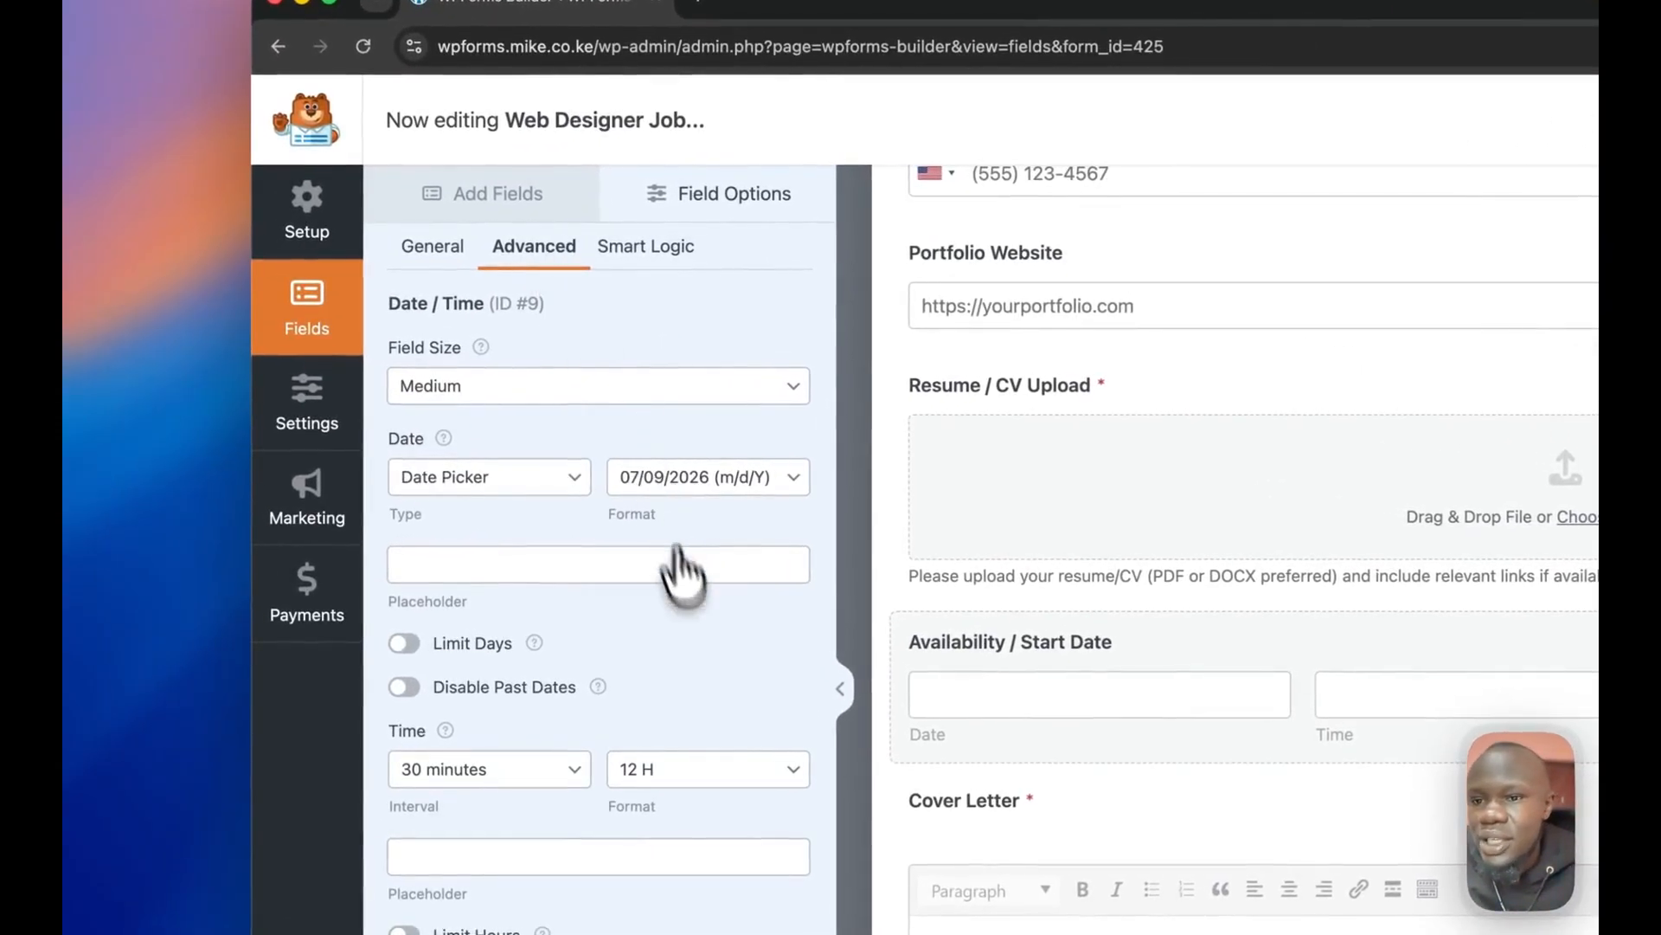
left_click(522, 476)
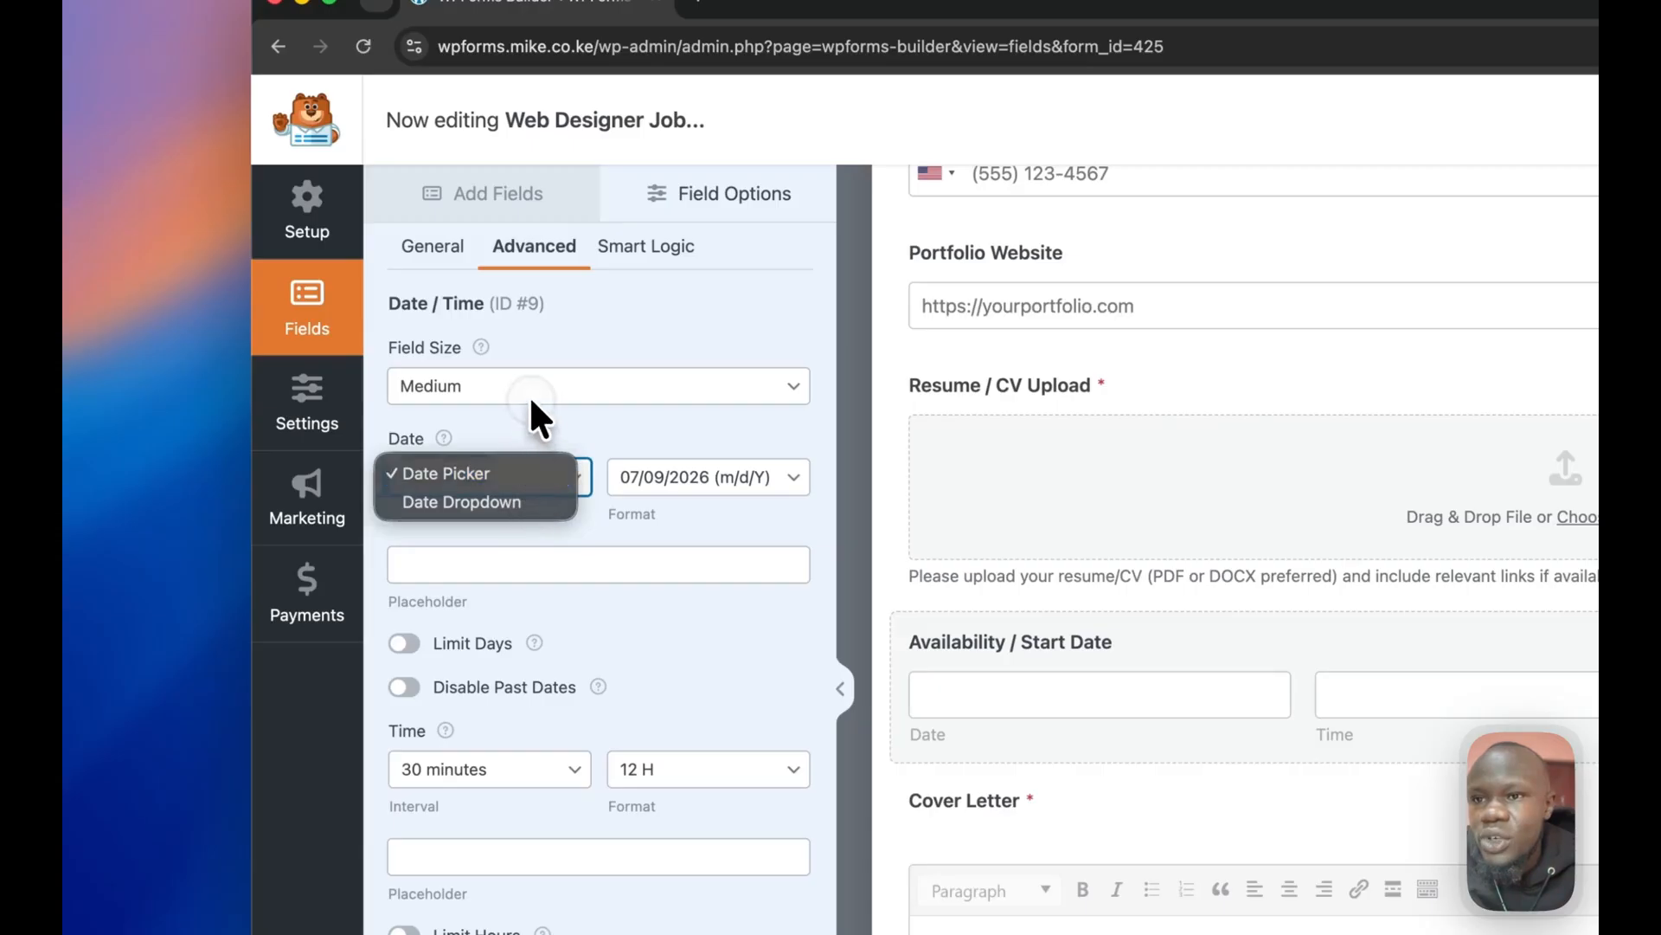
key("Escape")
left_click(433, 249)
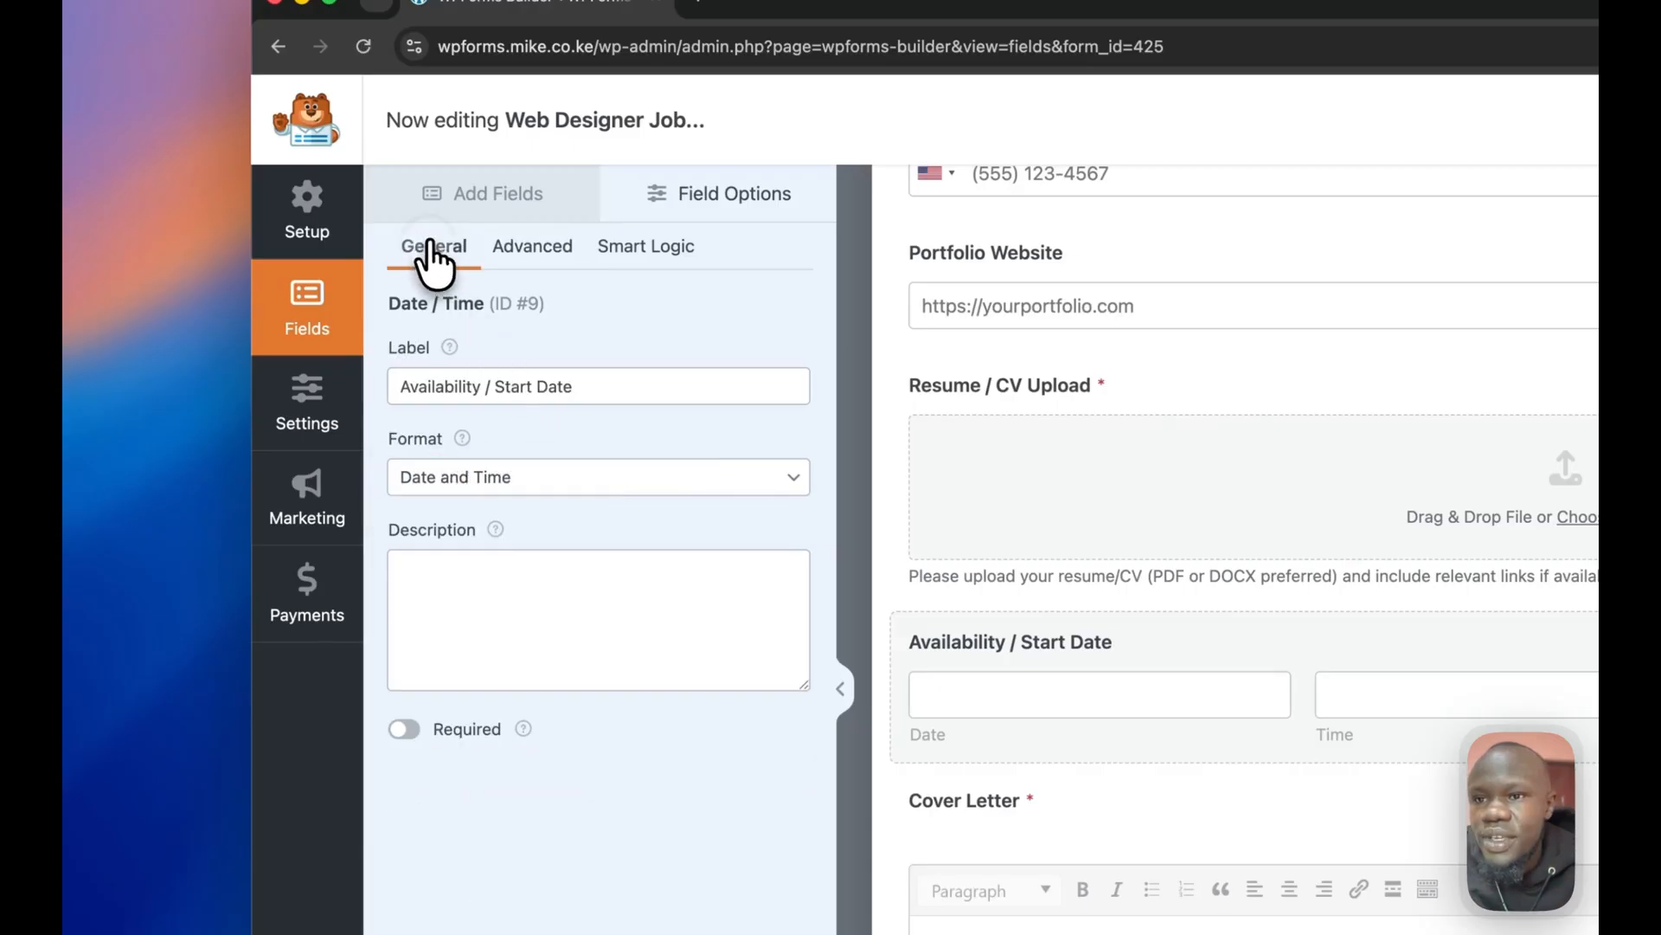
left_click(485, 480)
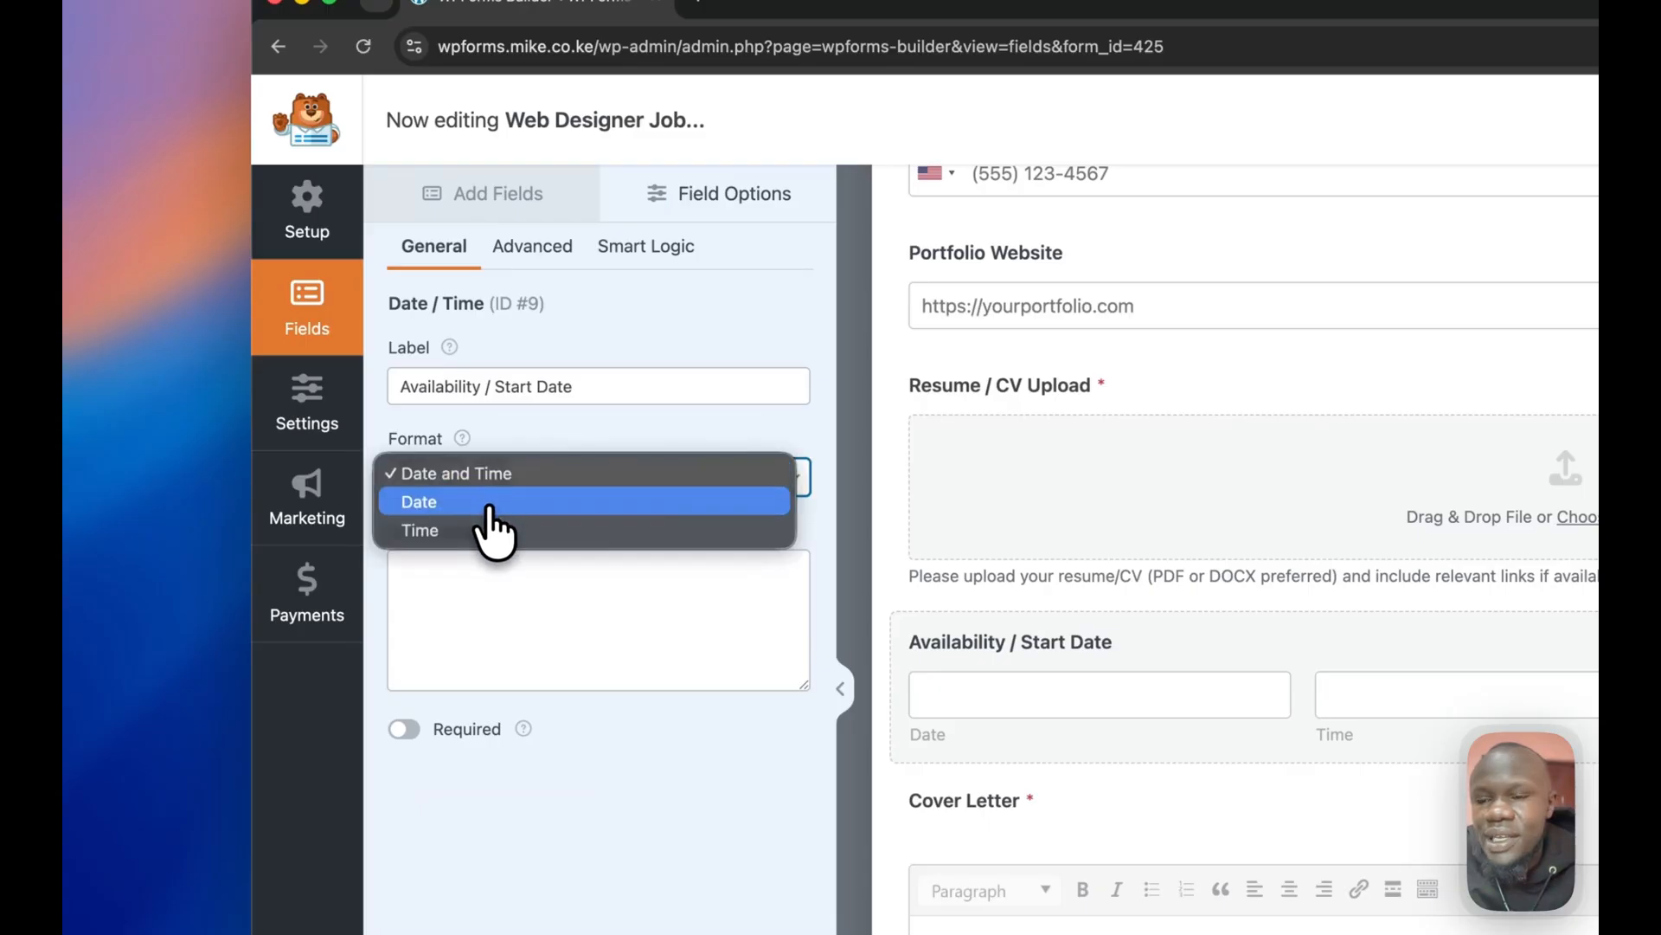
key("Escape")
left_click(412, 475)
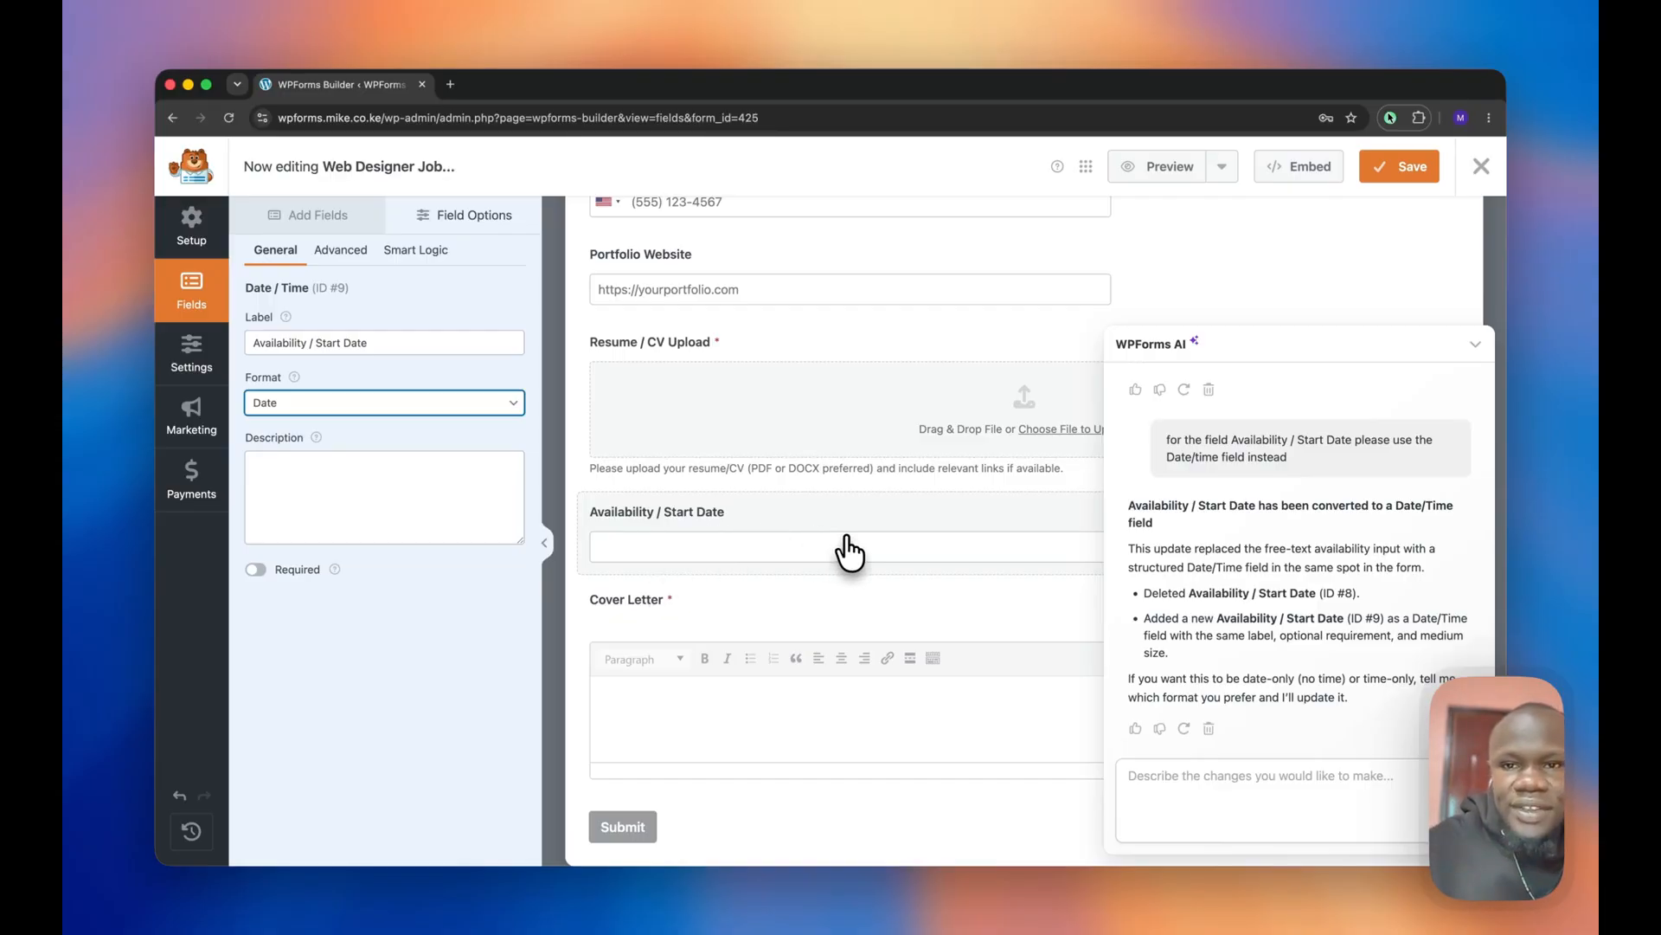
Review the upper part of the form and open its notification settings at the Admin Notification's From Name.
scroll(848, 552, "up", 8)
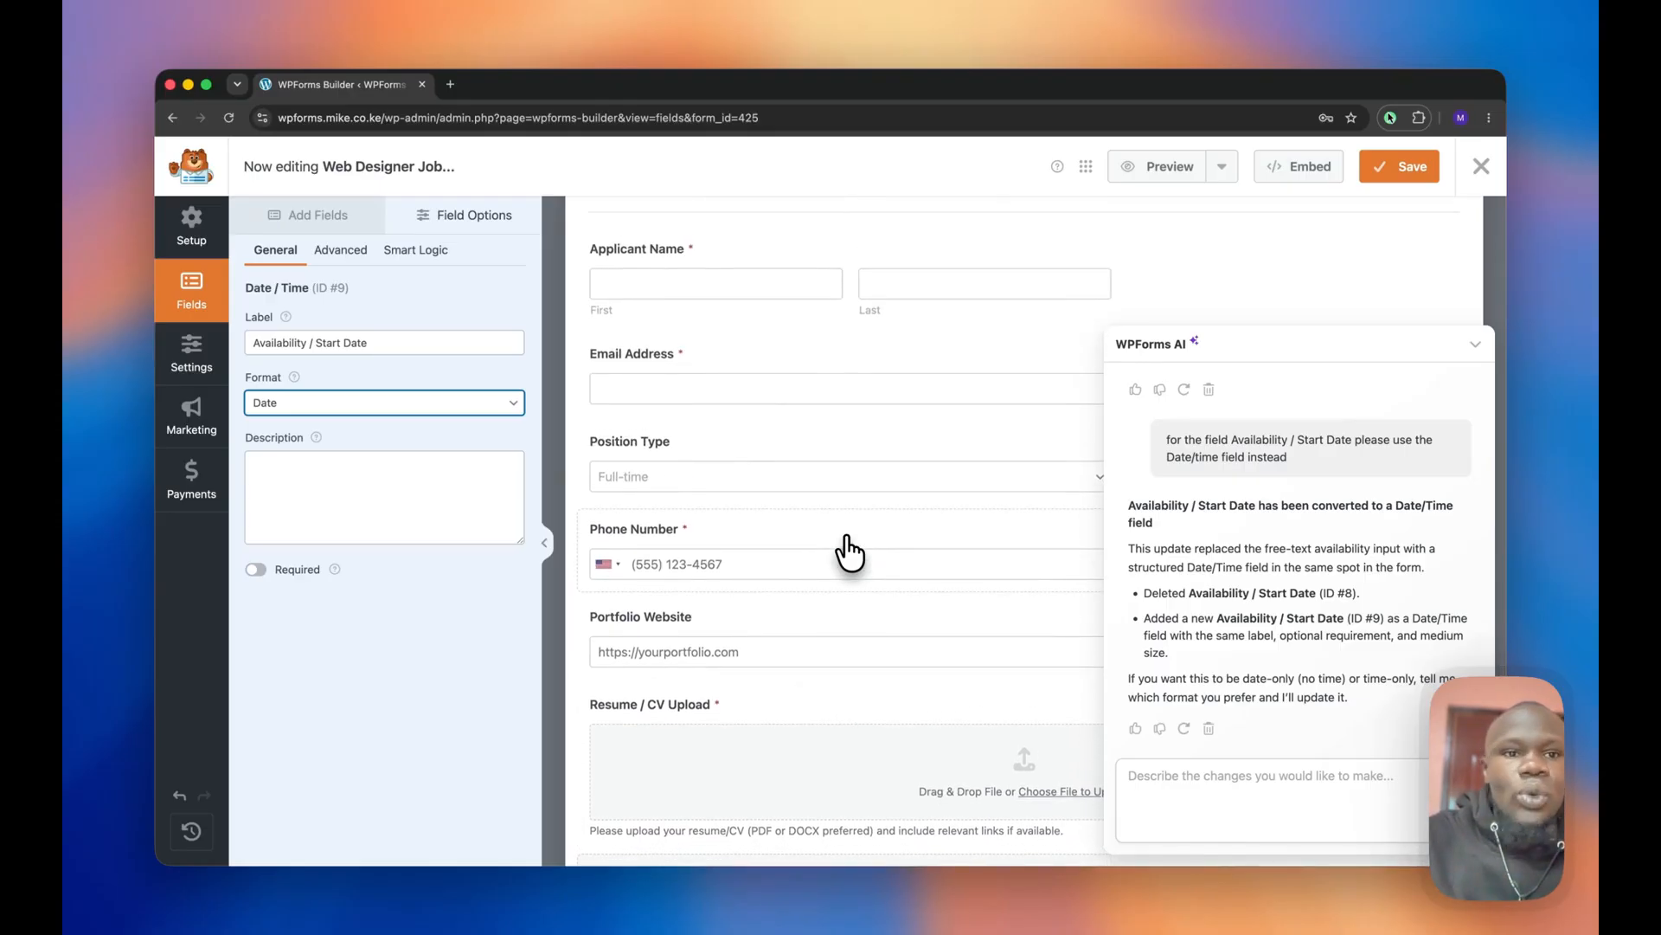
scroll(848, 552, "up", 2)
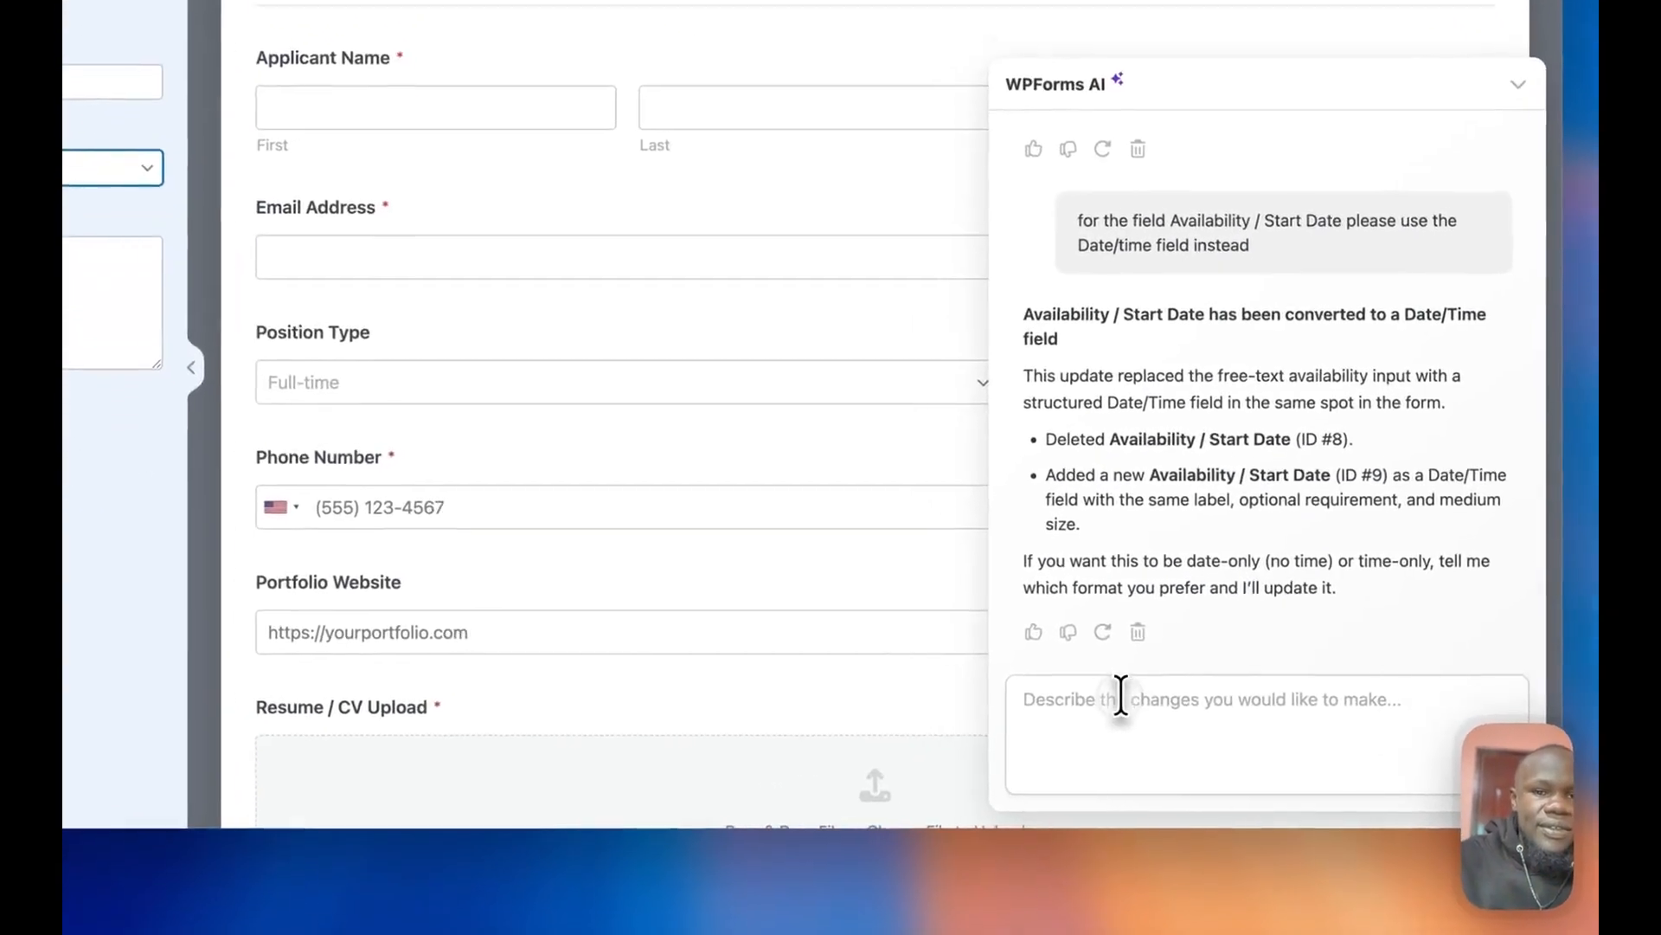
left_click(1199, 776)
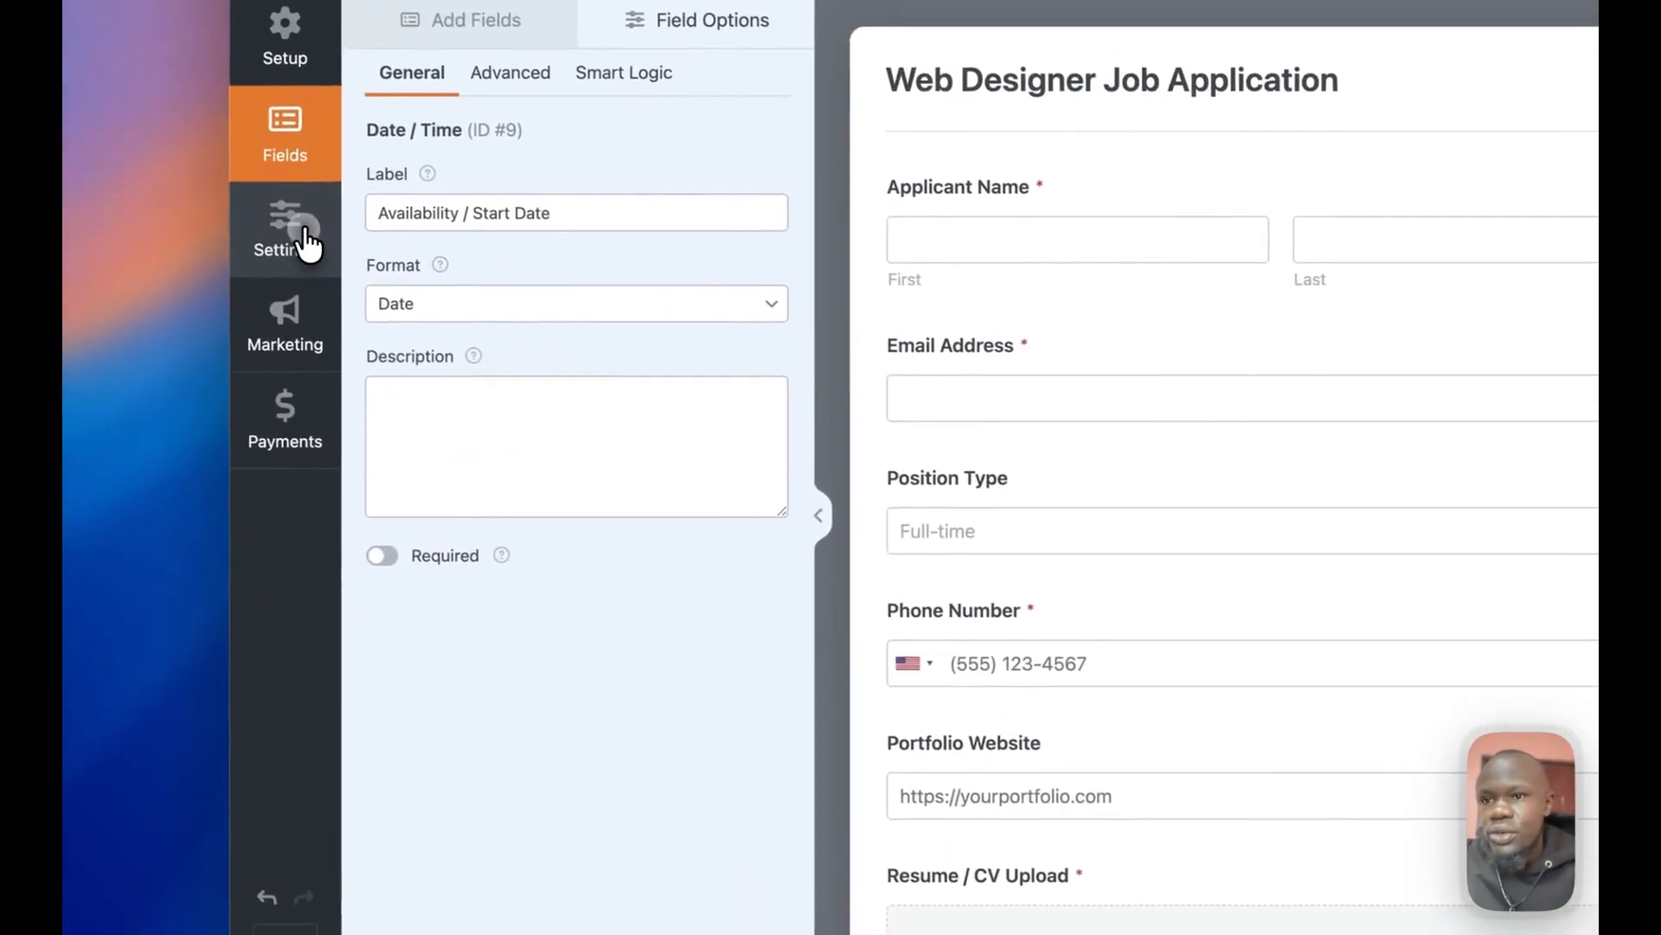
left_click(303, 236)
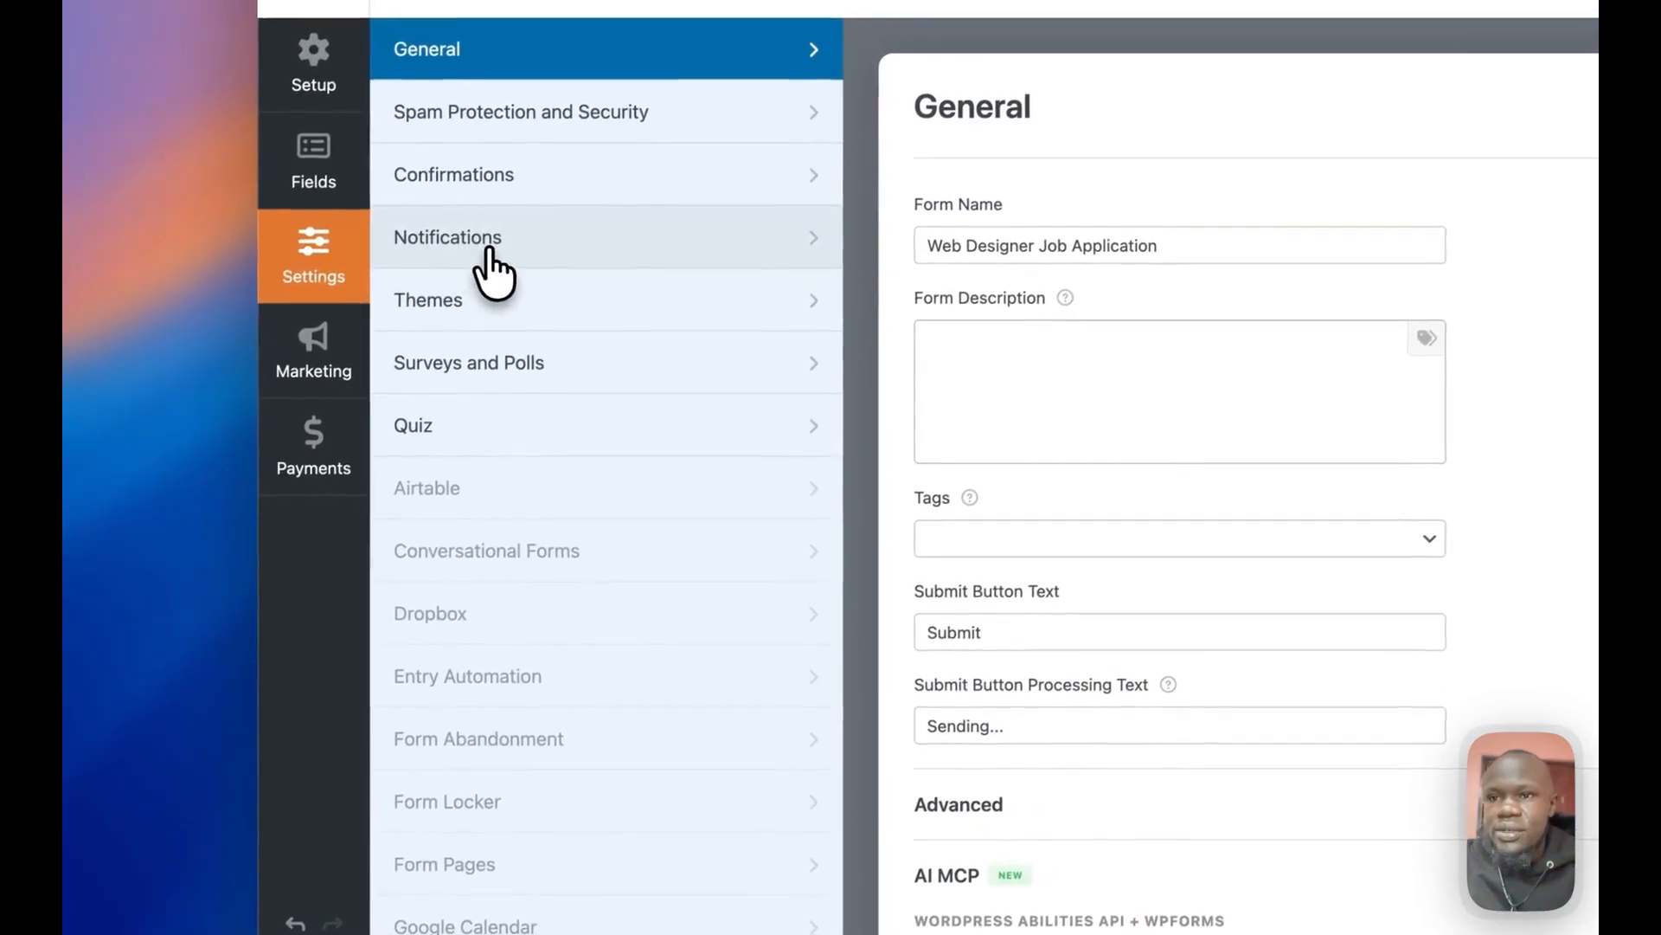
left_click(487, 251)
scroll(1238, 779, "down", 2)
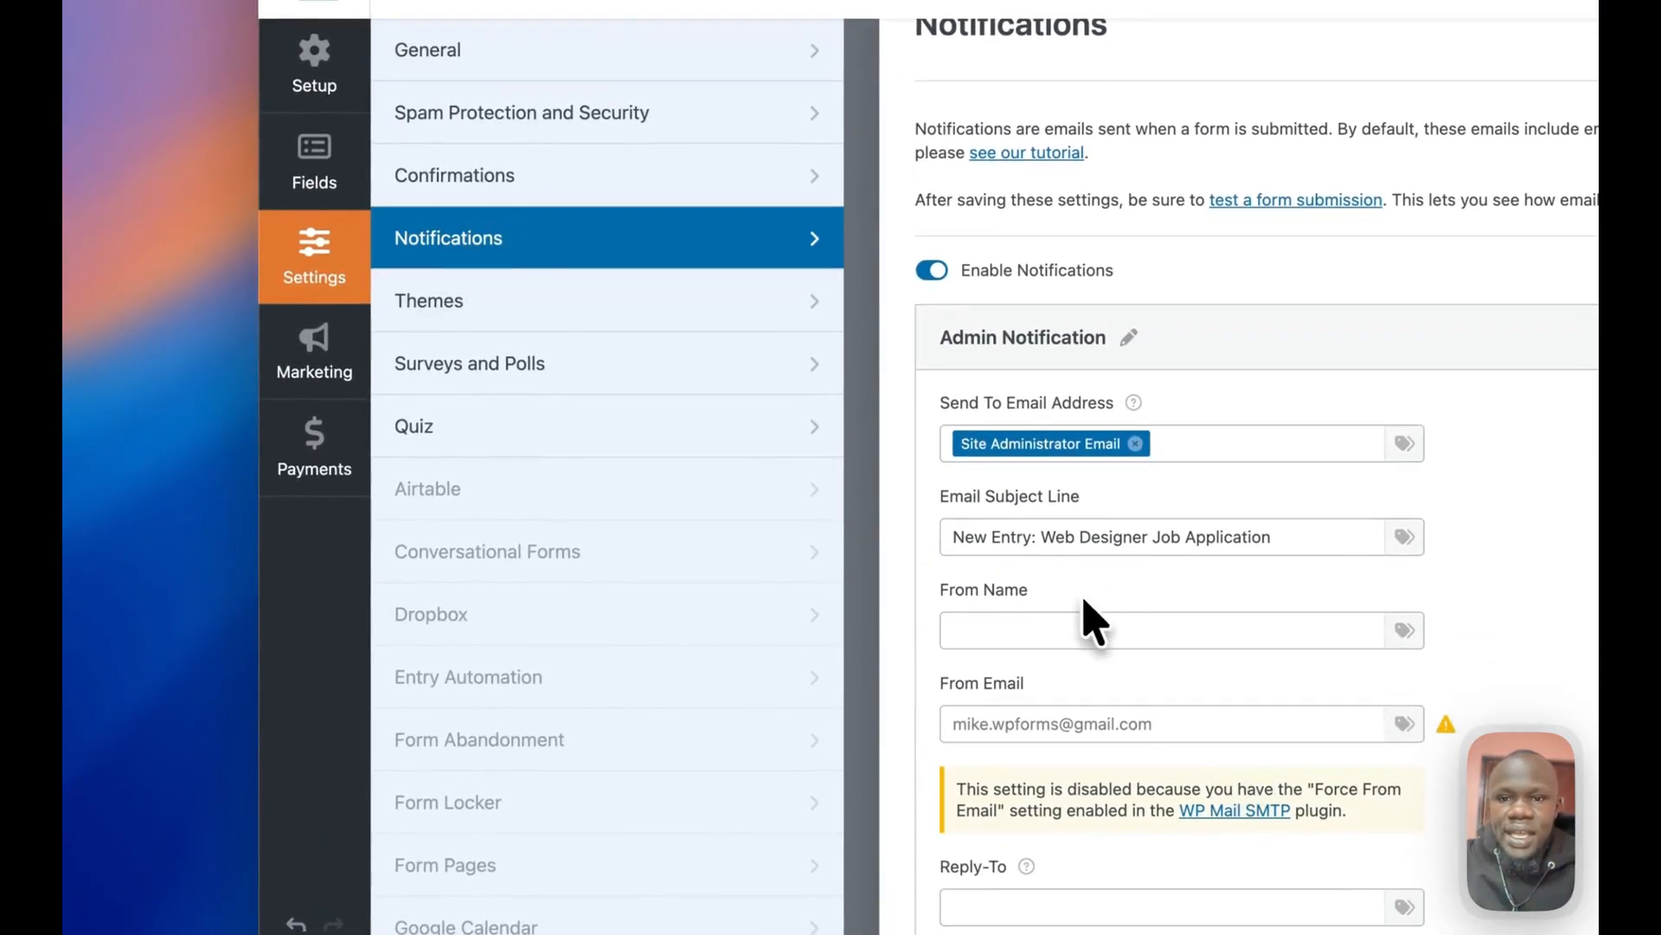
left_click_drag(1031, 591, 1006, 590)
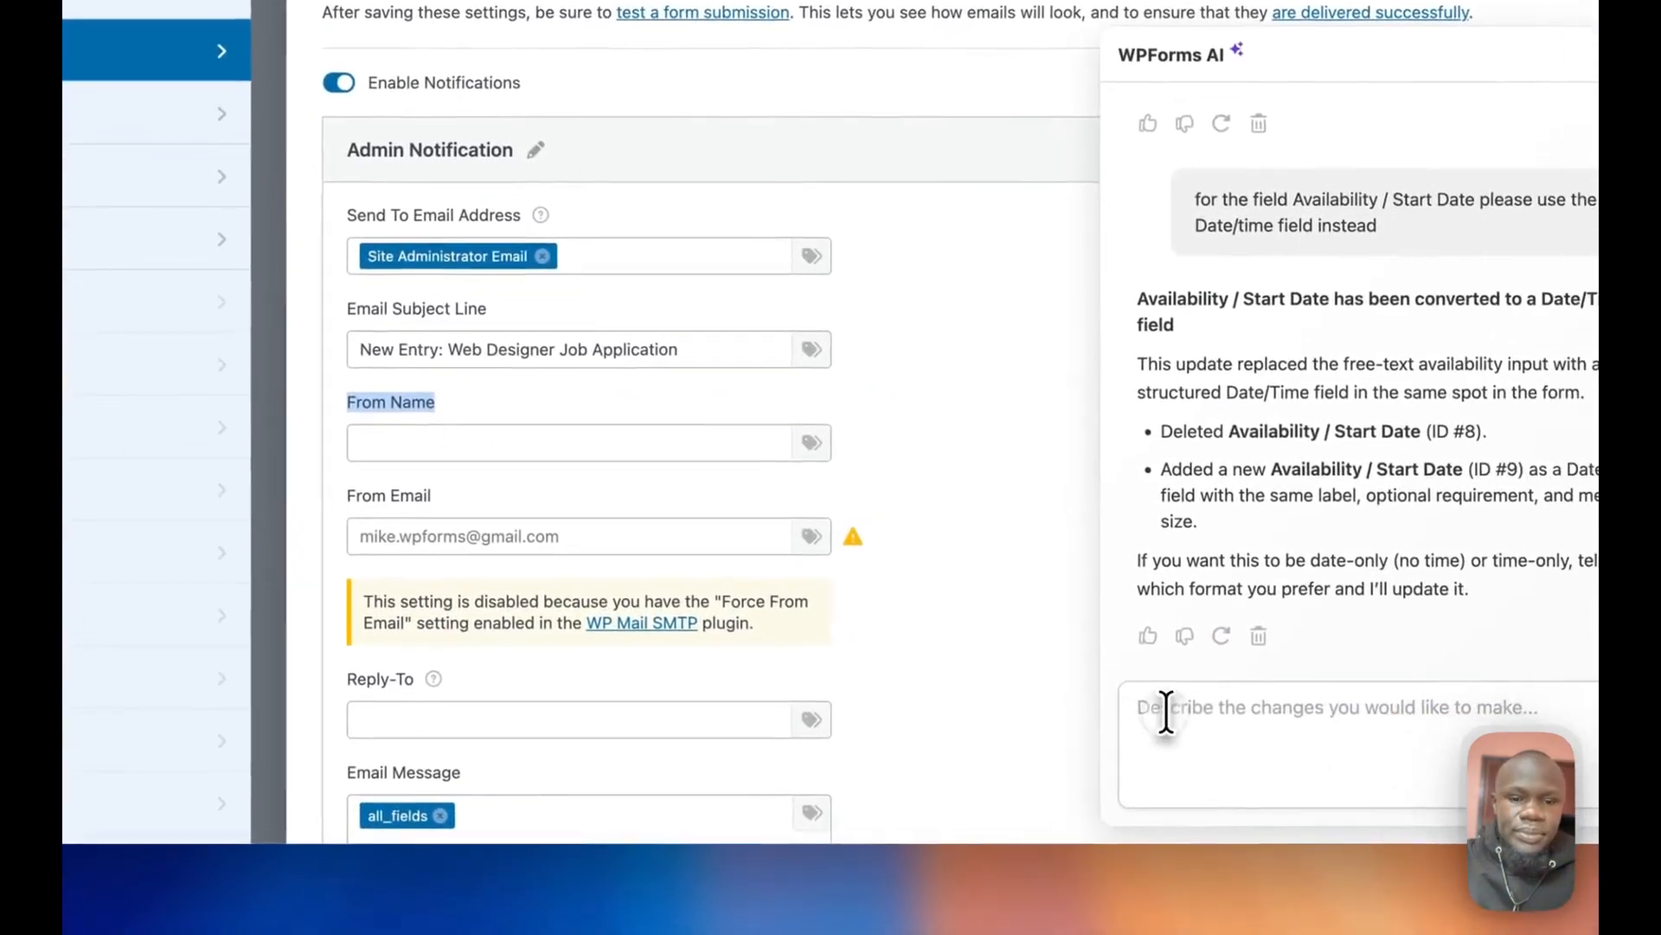
Prompt the AI assistant "set the applicant' name first in From Name to it and the name of the form".
left_click(1140, 740)
type("set the applicant")
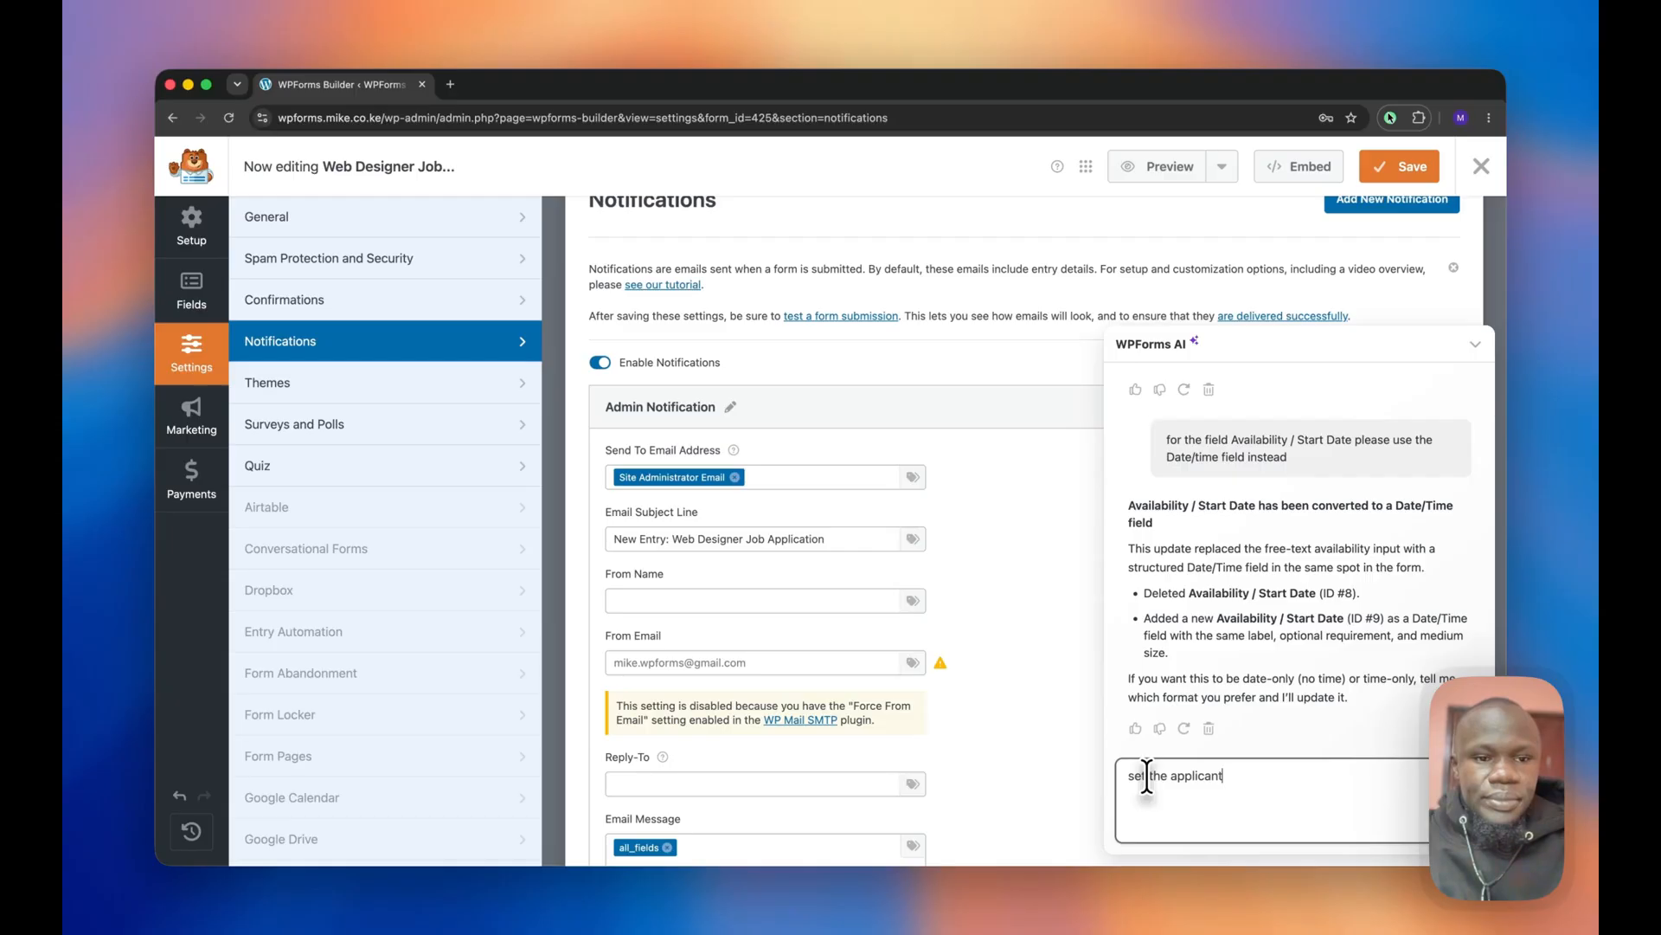
type("' name f")
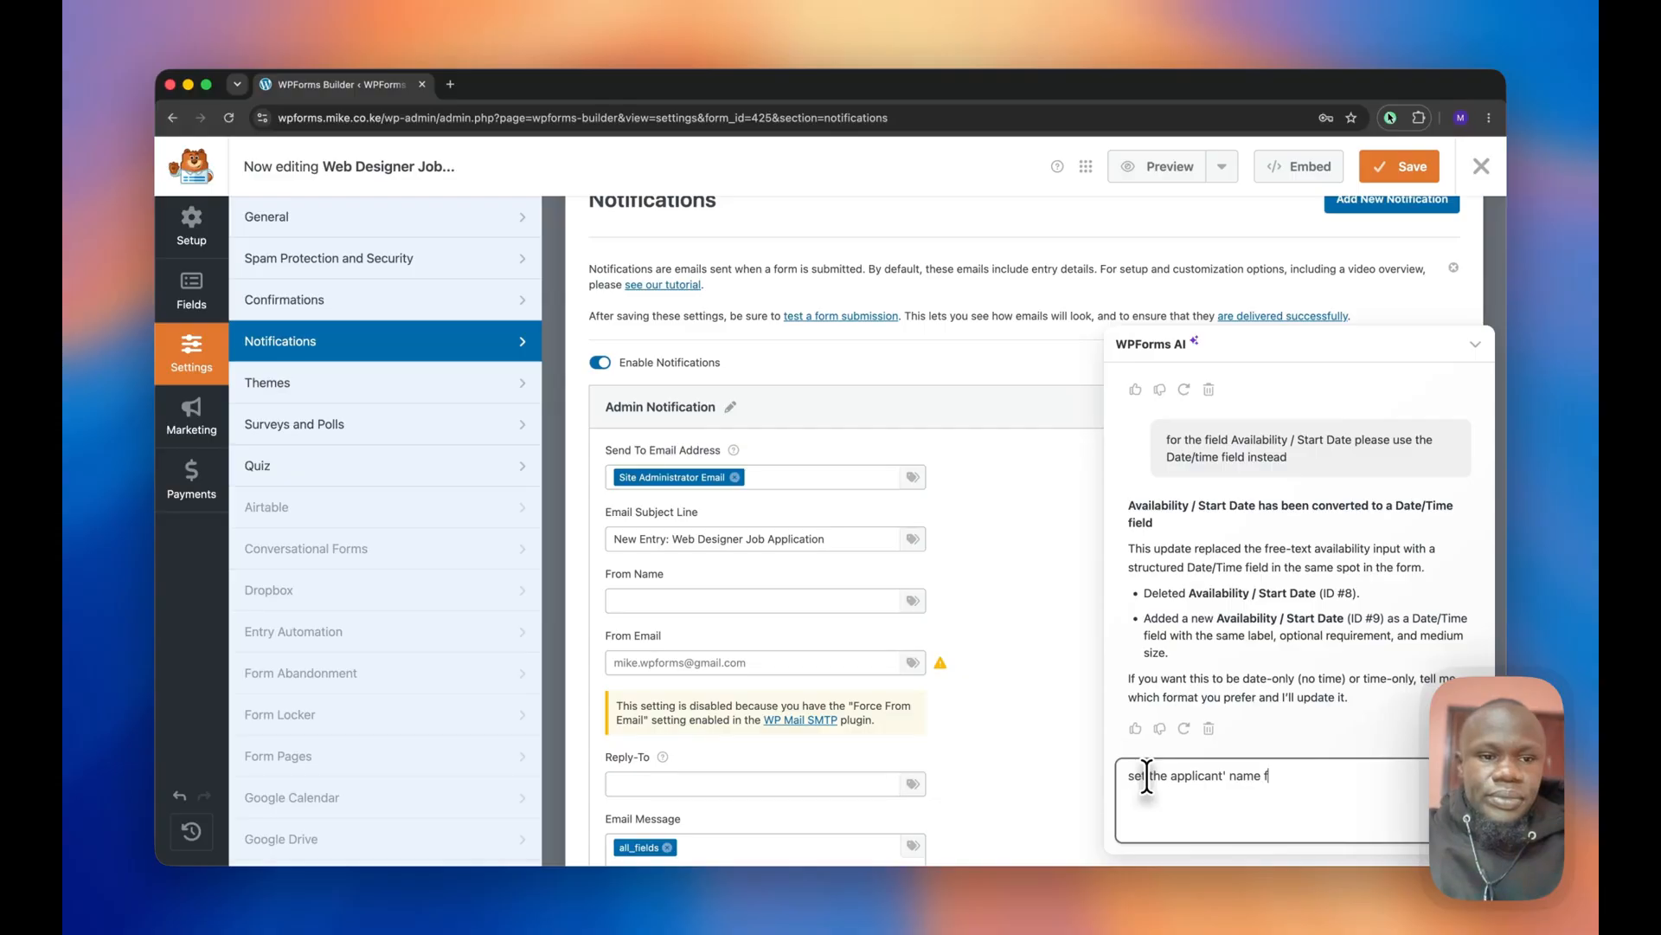
type("irst in From Name")
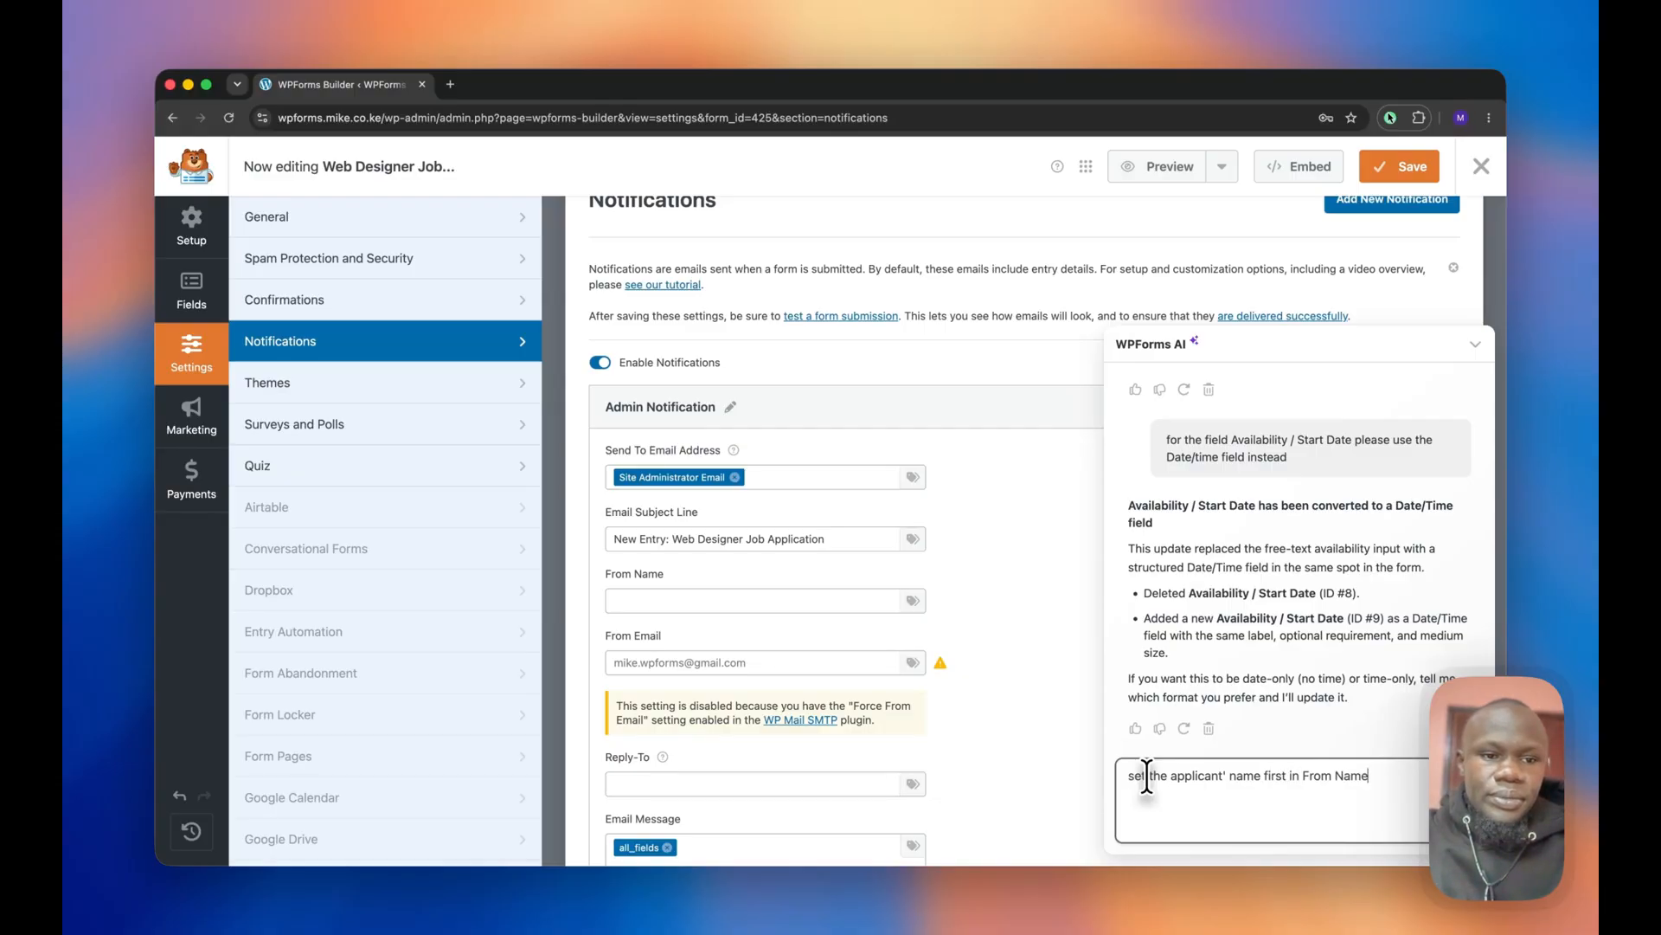
type(" to it and th")
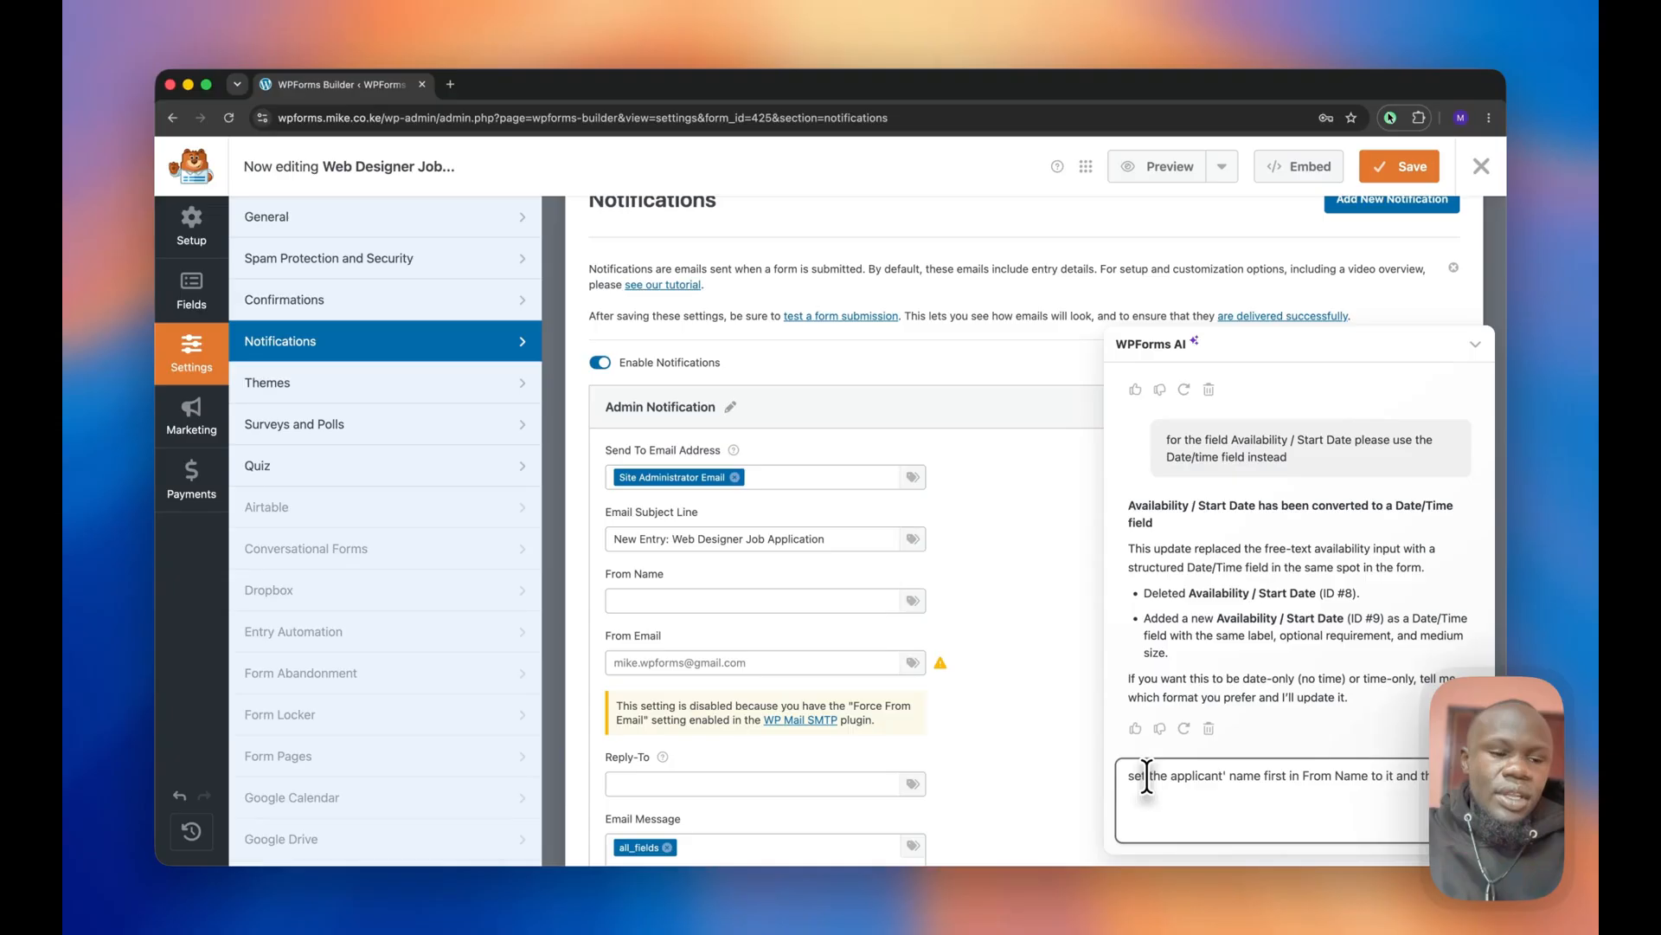
type("e name of the form")
key("Return")
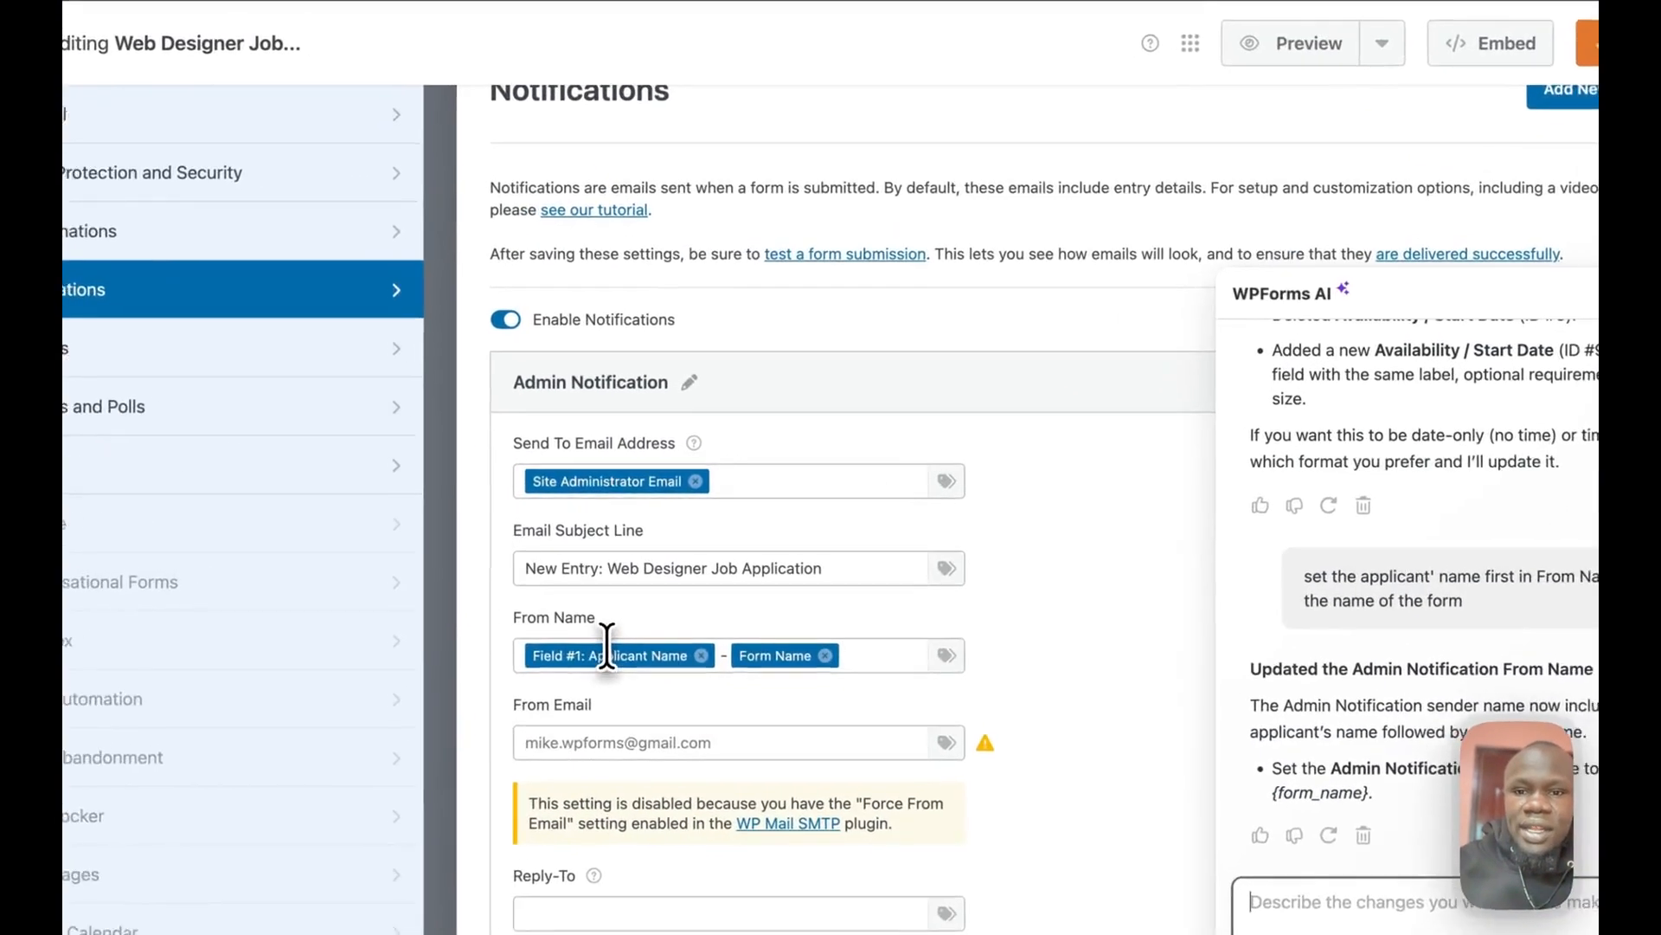
Inspect the smart tags in the Admin Notification's From Name and look over the remaining notification settings.
left_click(718, 600)
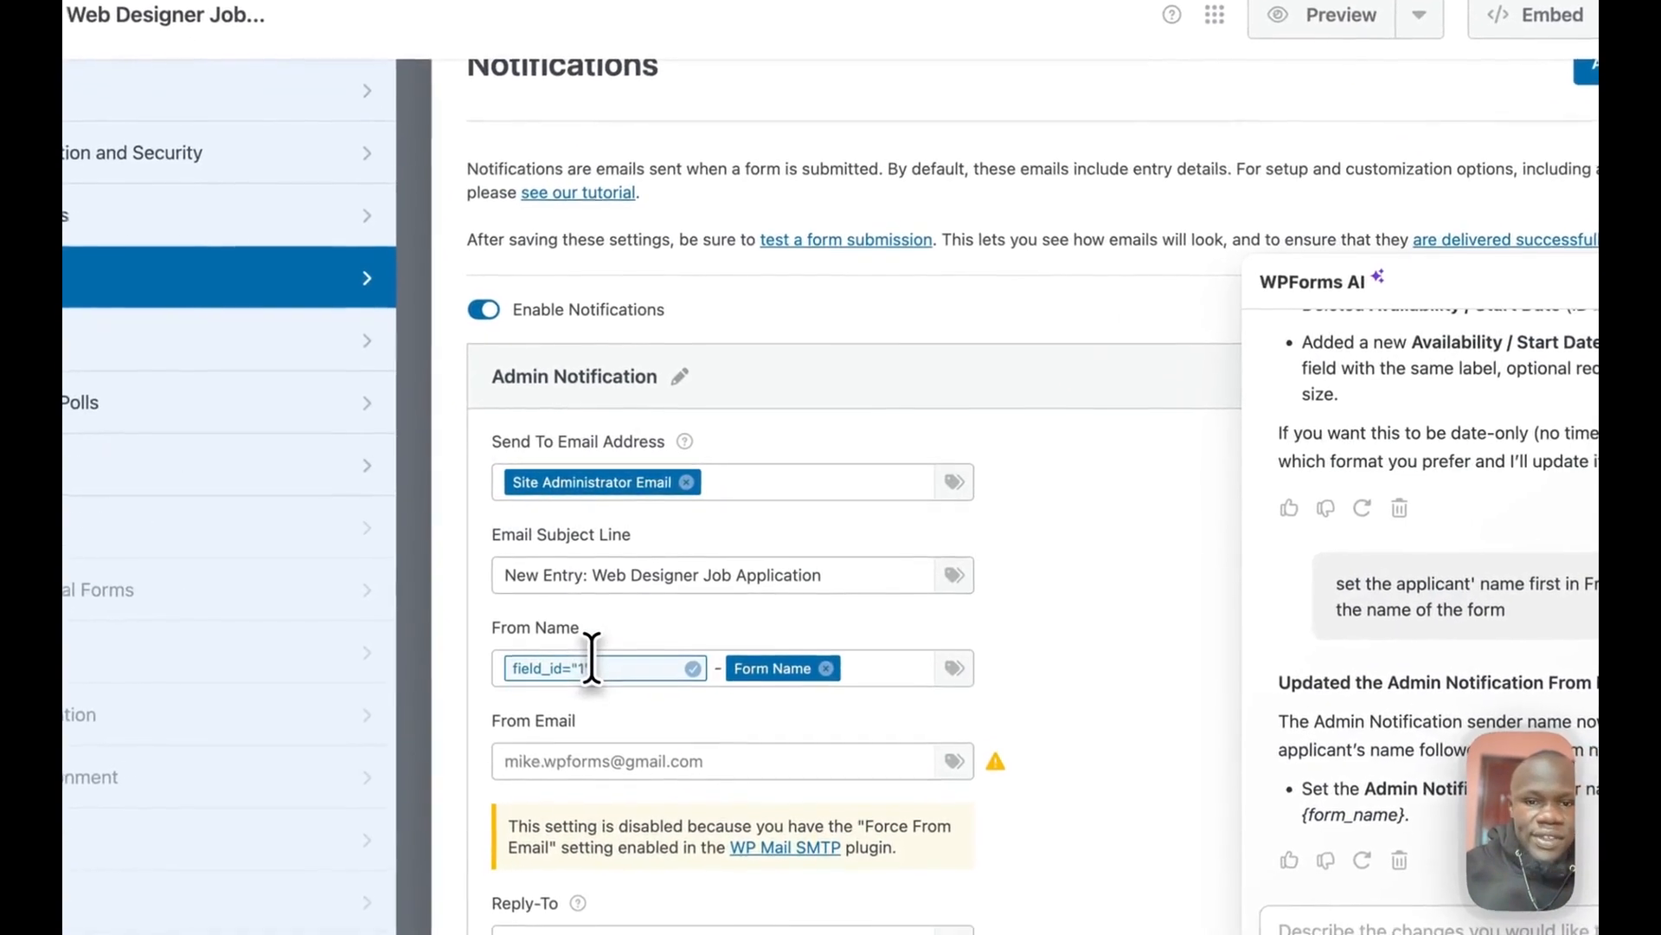
left_click(772, 669)
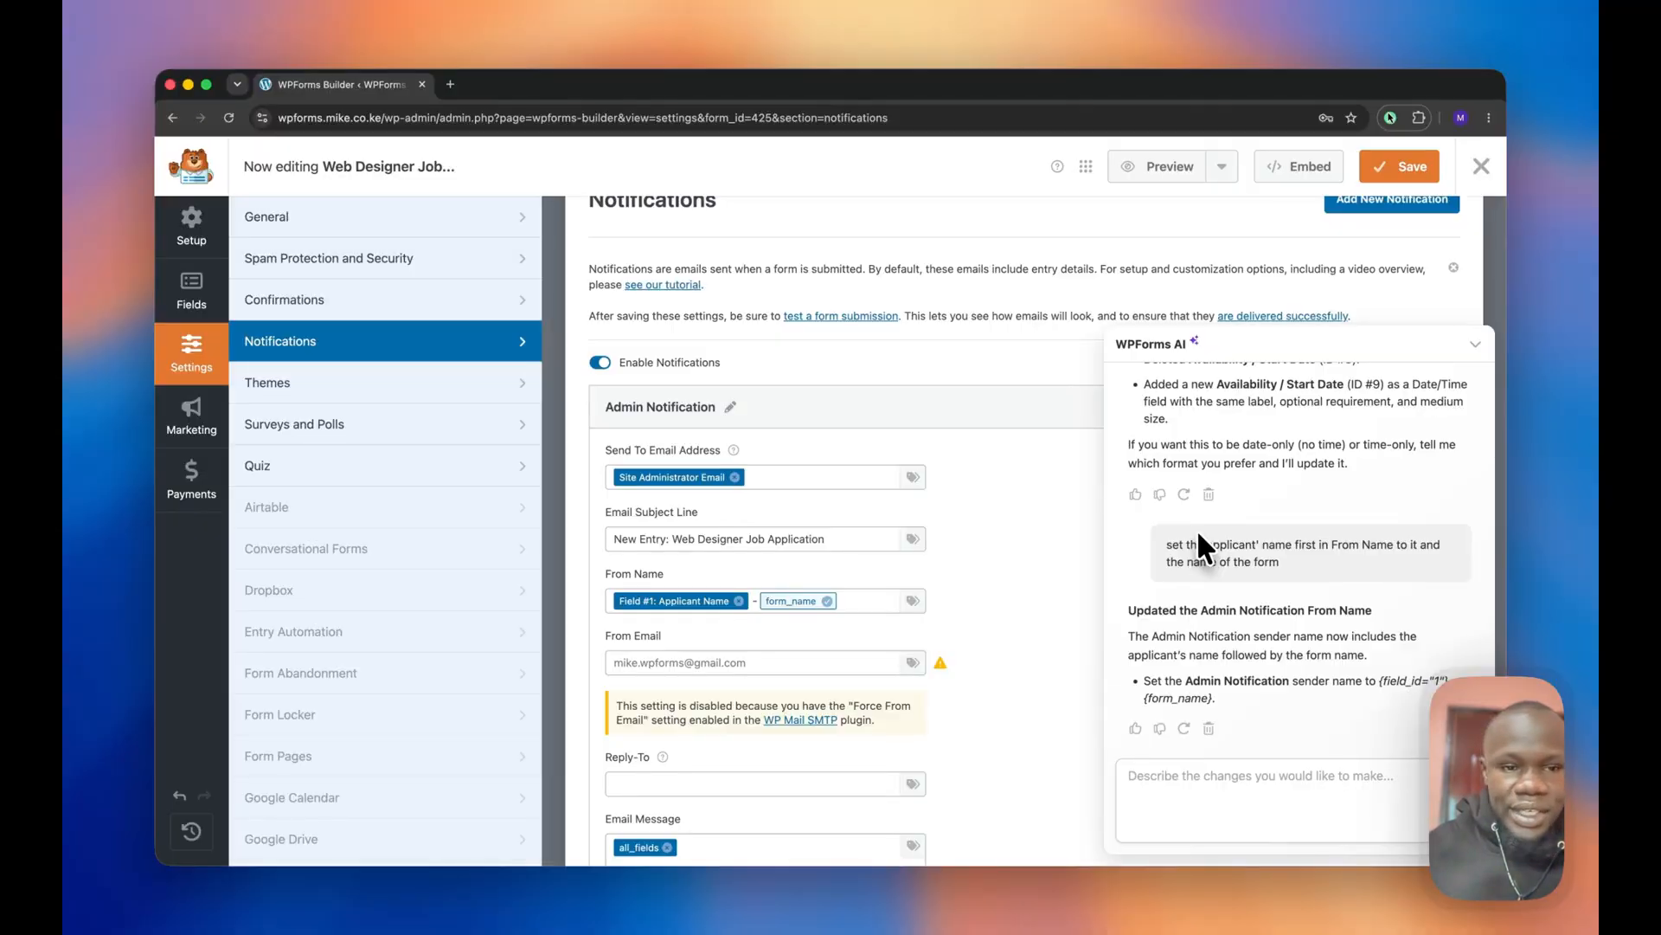
scroll(953, 610, "down", 4)
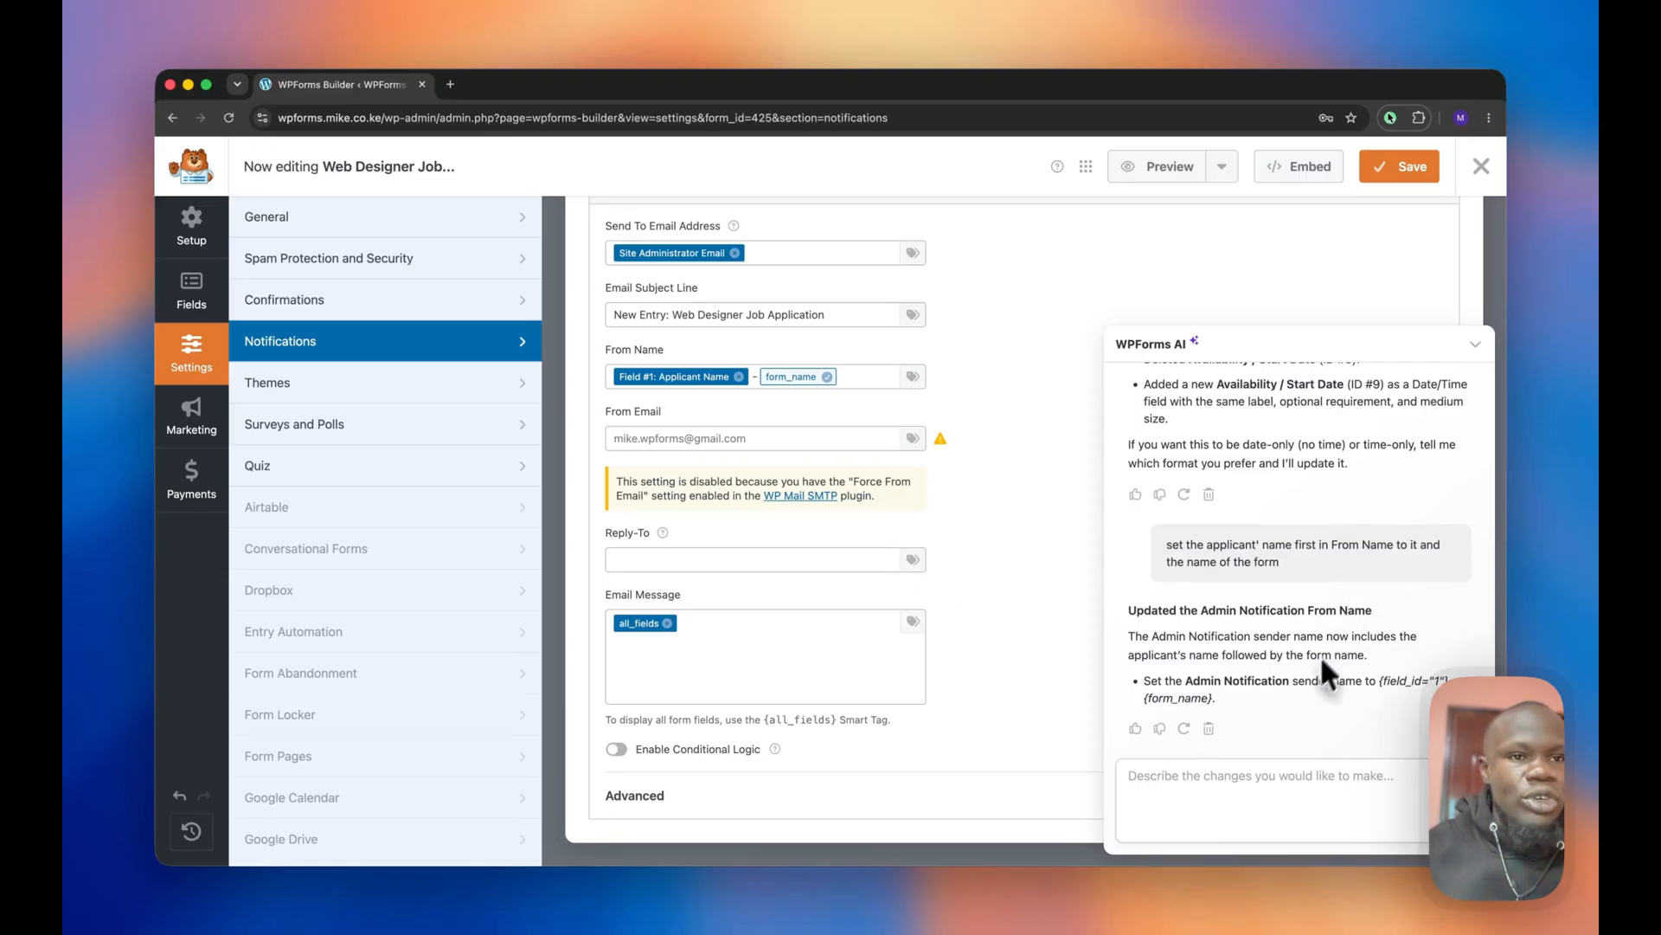
Save the form and embed it in a new page named "Job Applicaiton".
left_click(1393, 169)
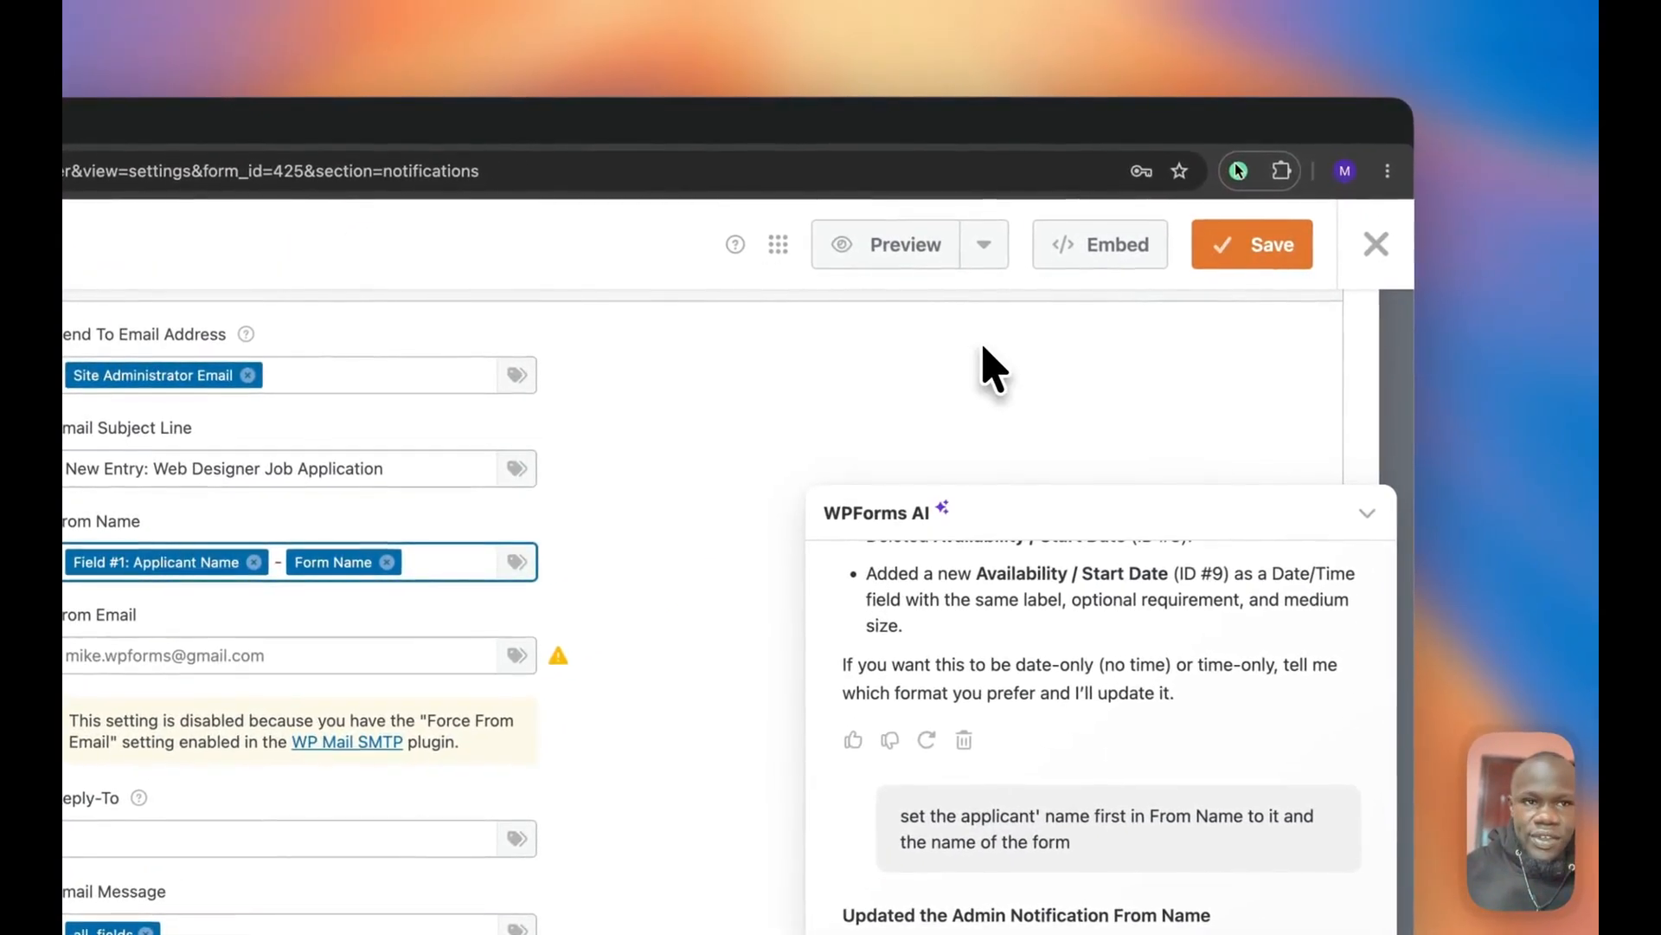
left_click(1069, 250)
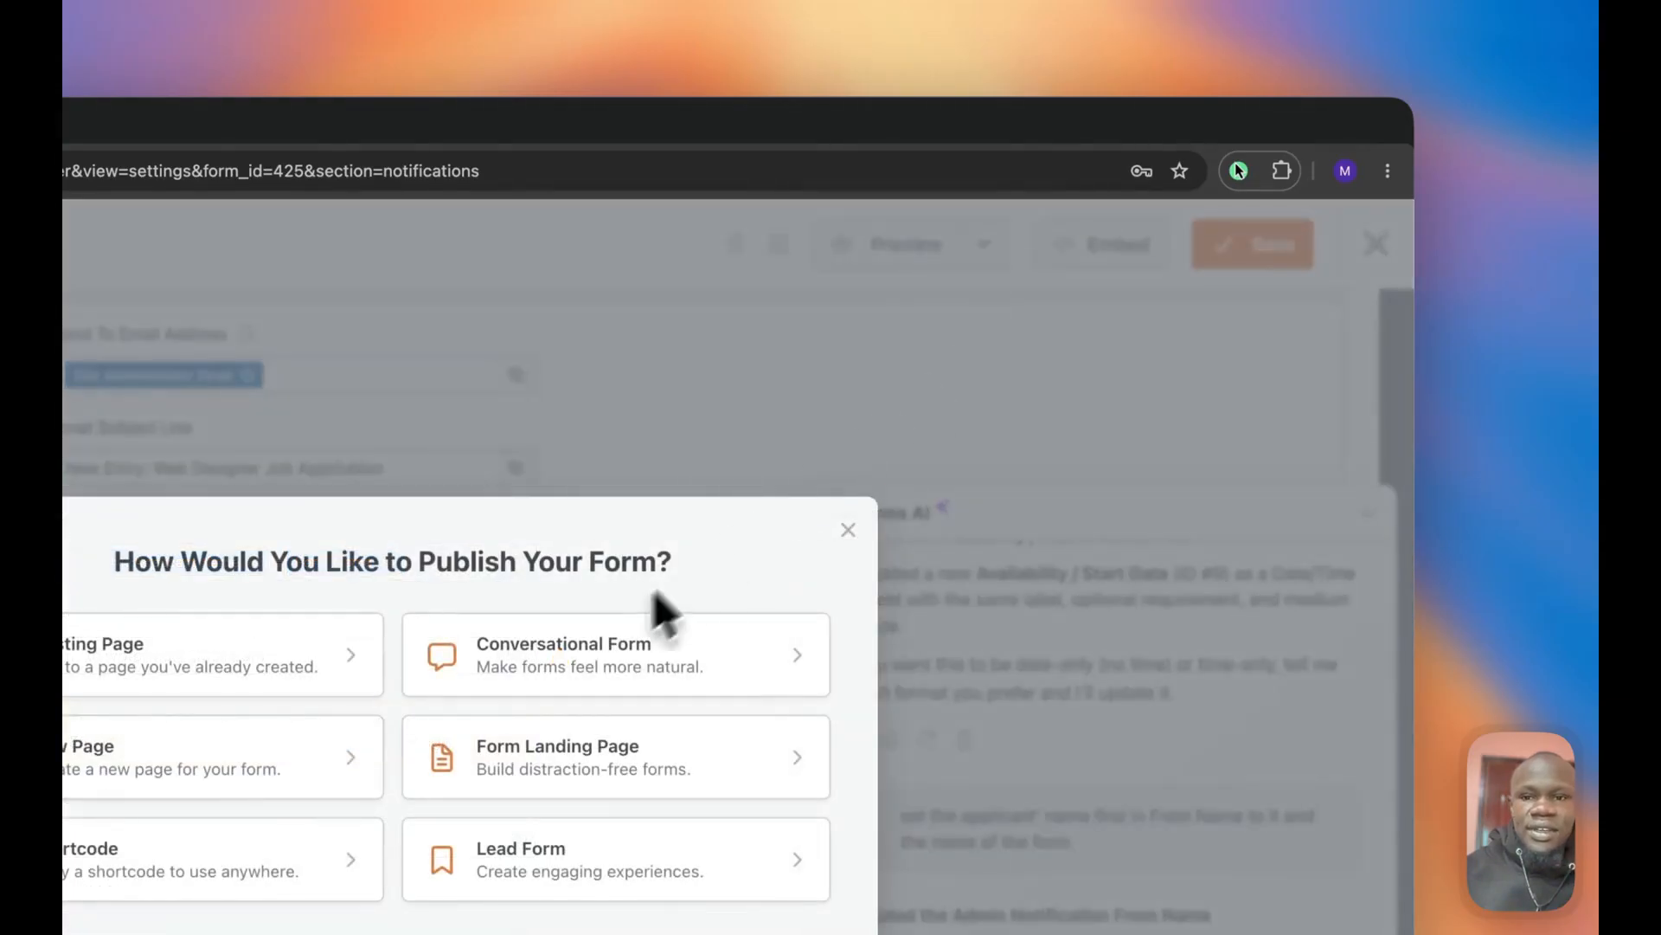
left_click(483, 749)
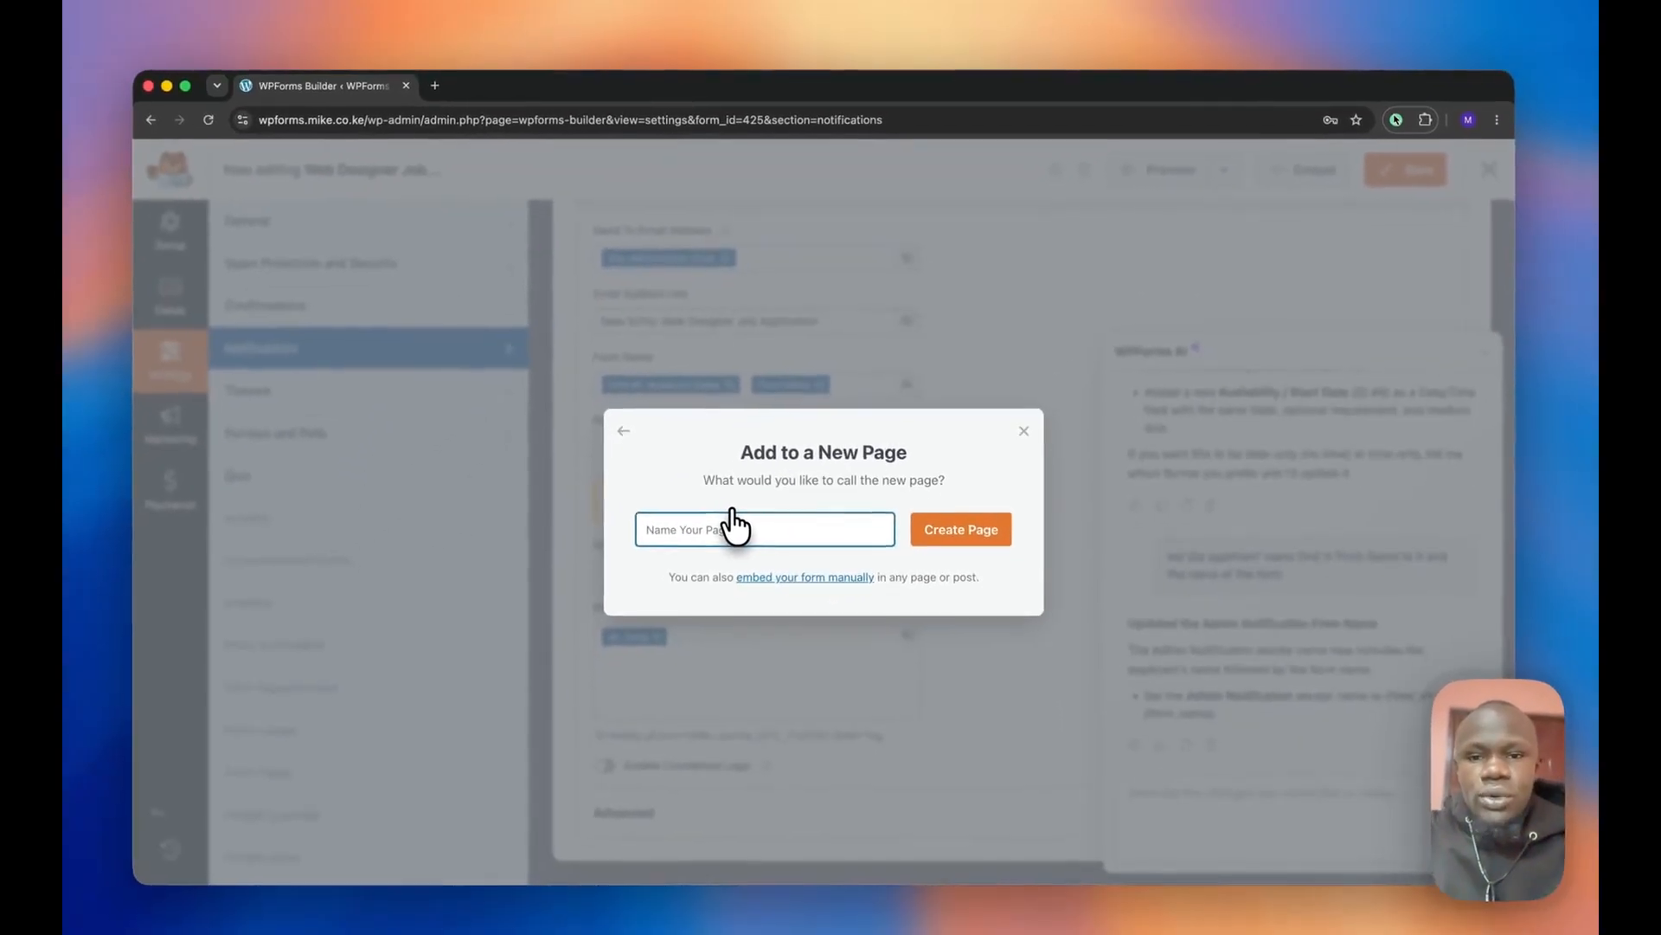
type("Job Applicaiton")
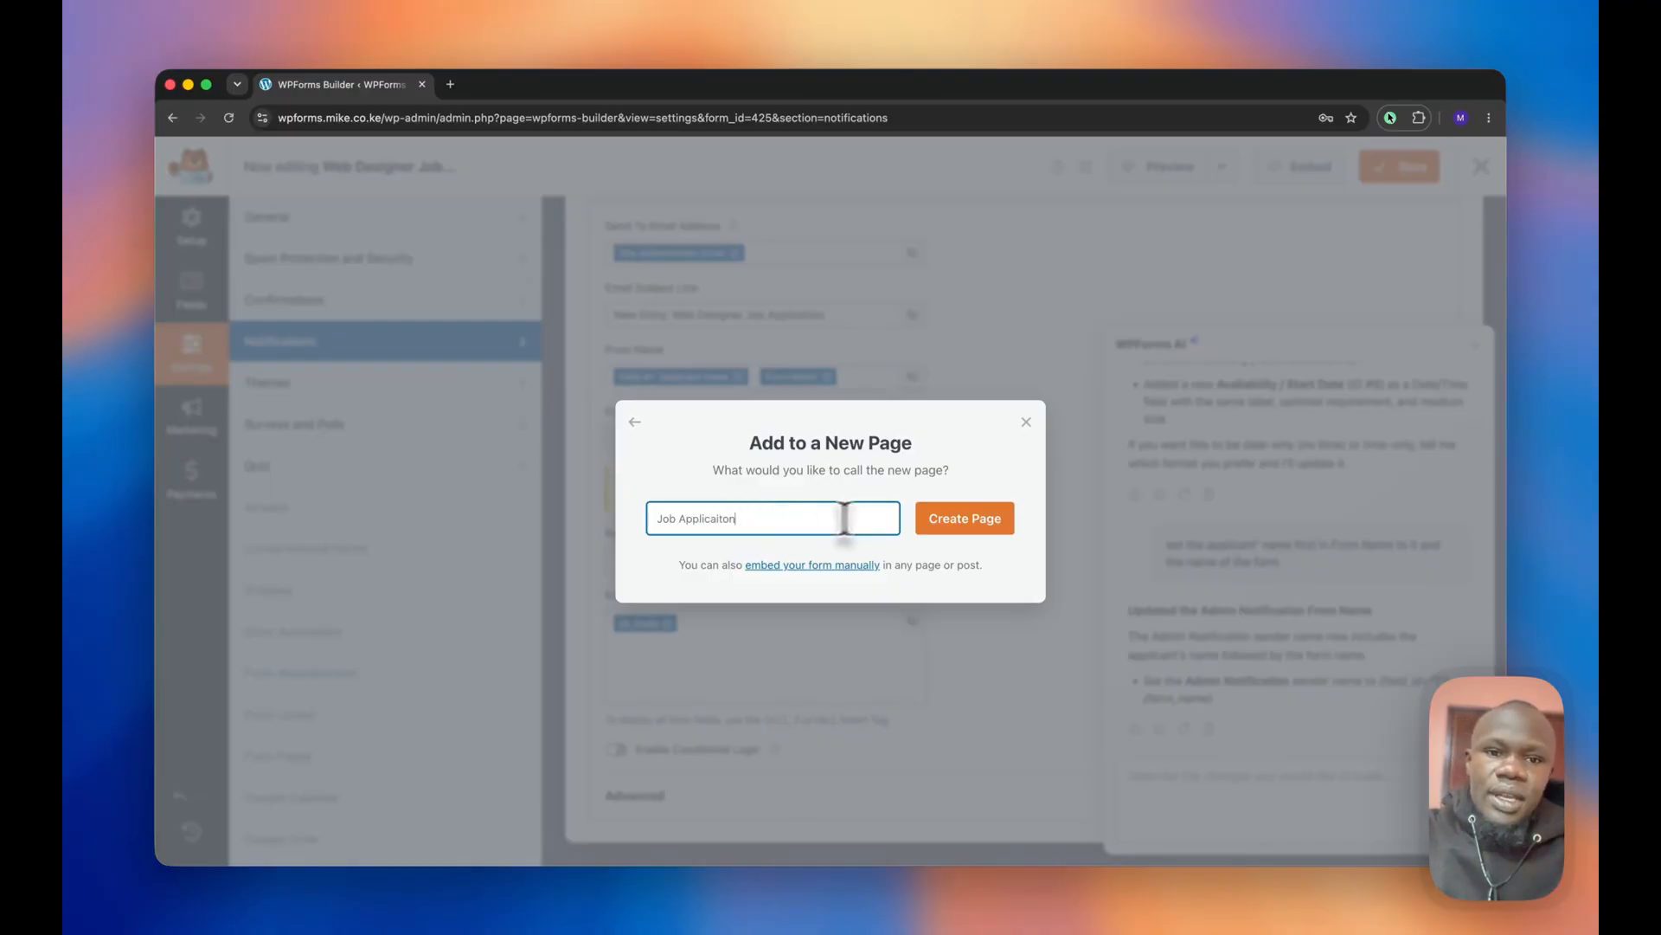
left_click(991, 523)
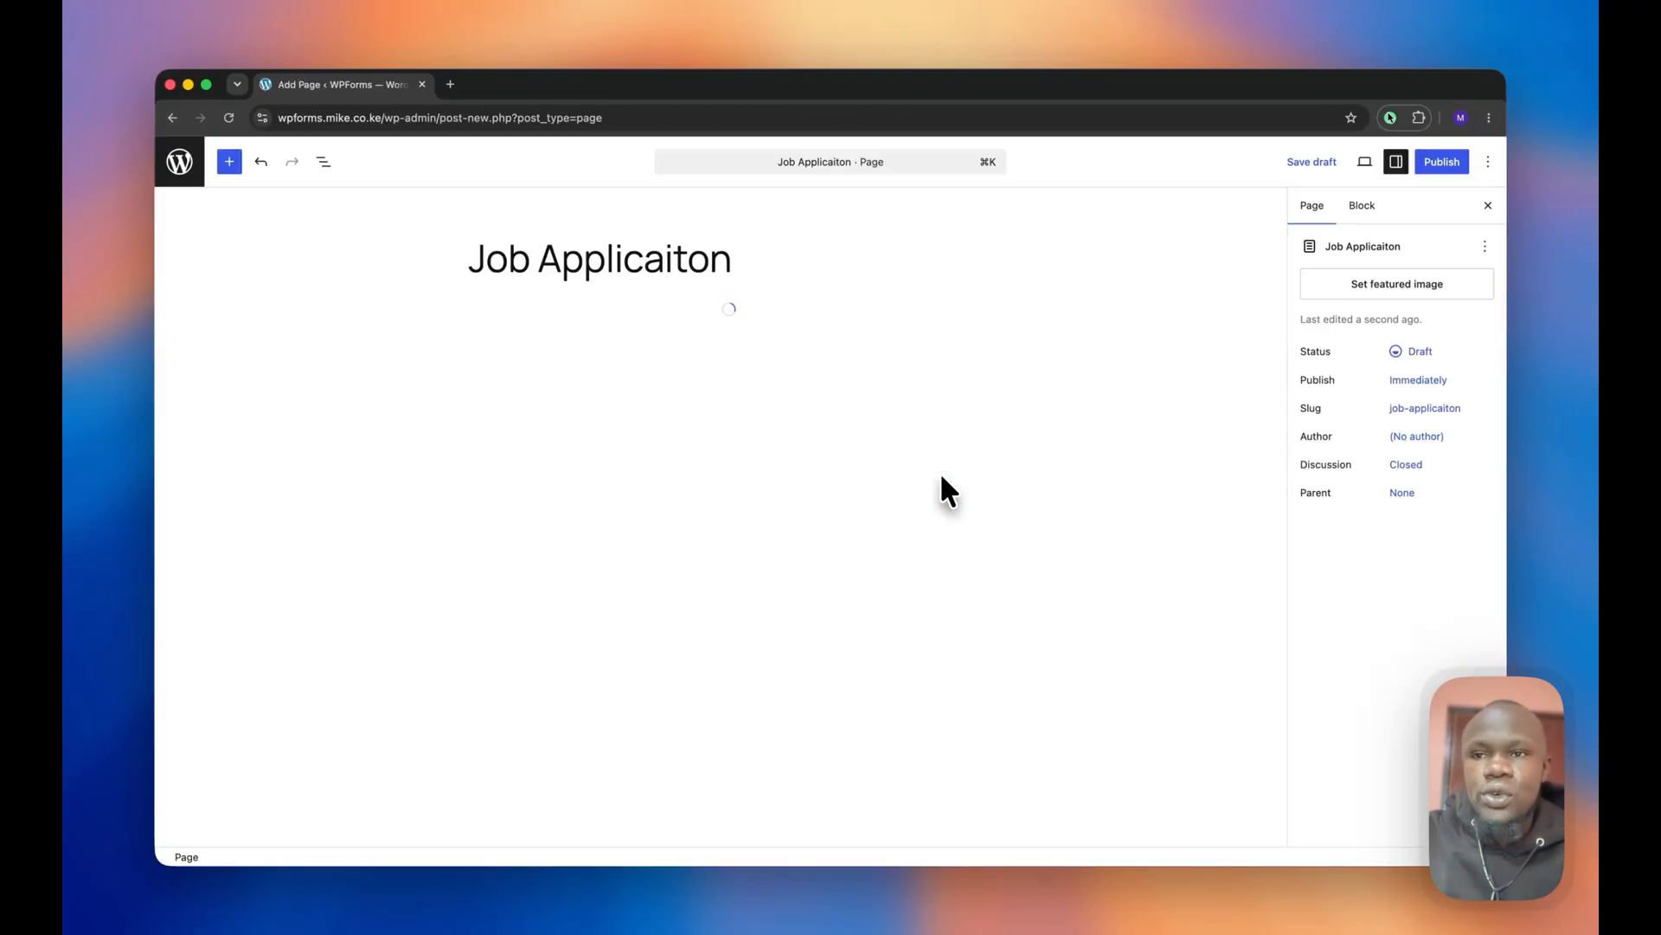
Look over the embedded Web Designer Job Application form on the new page from the applicant name to the submit button.
left_click(701, 410)
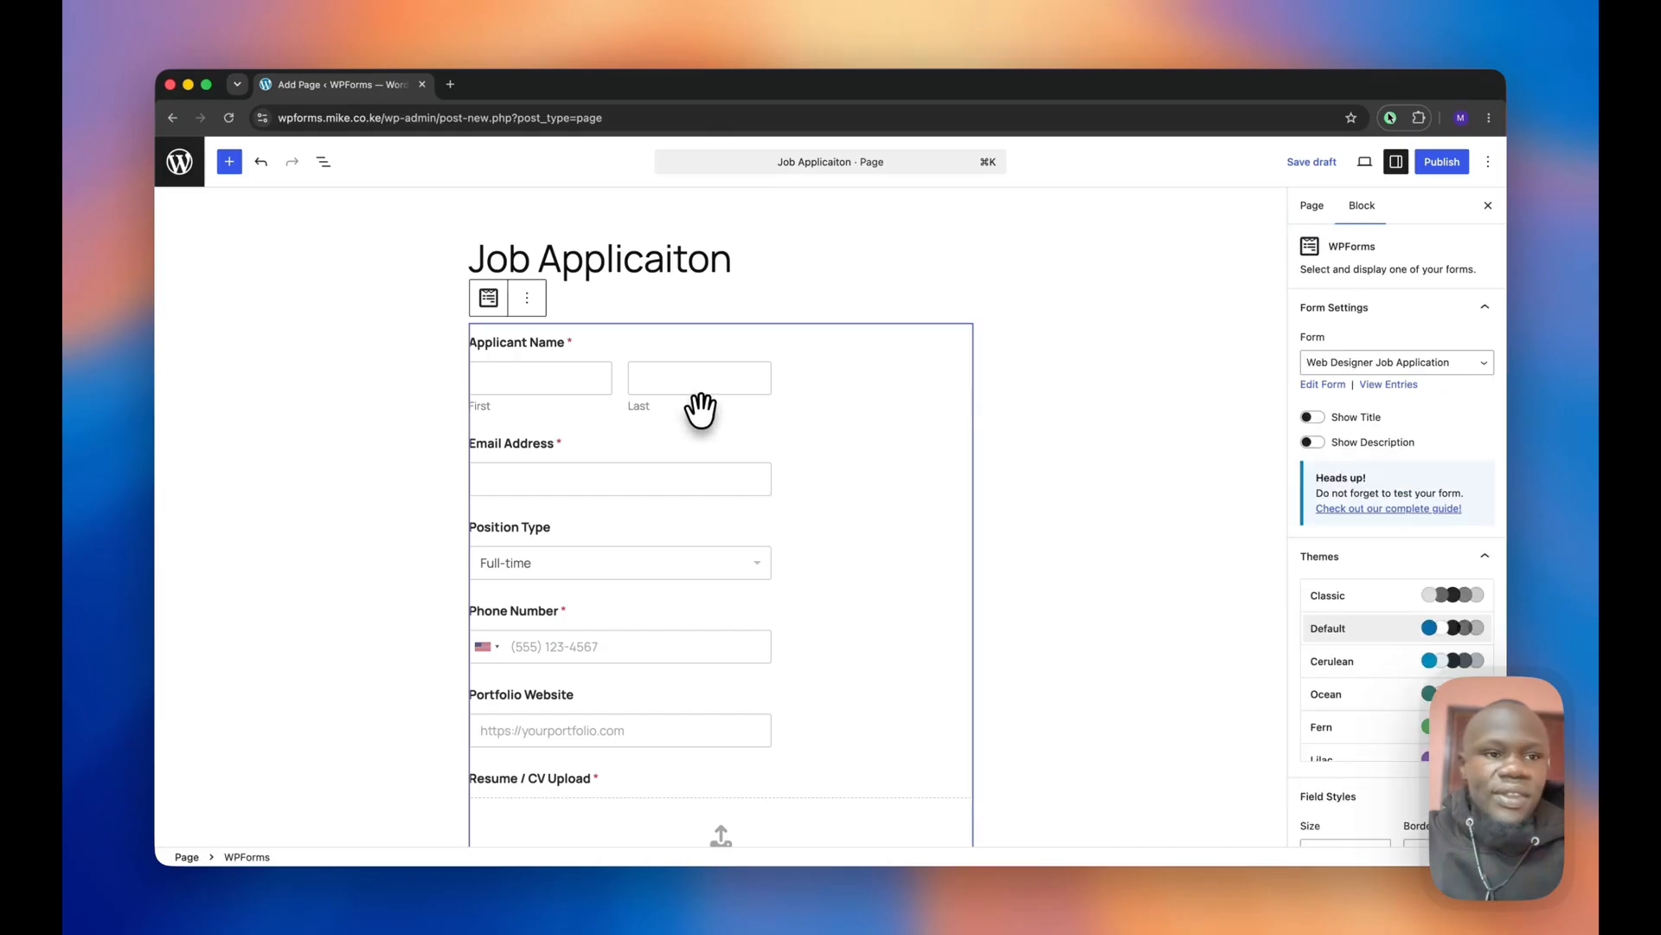
scroll(963, 464, "down", 3)
scroll(971, 467, "down", 5)
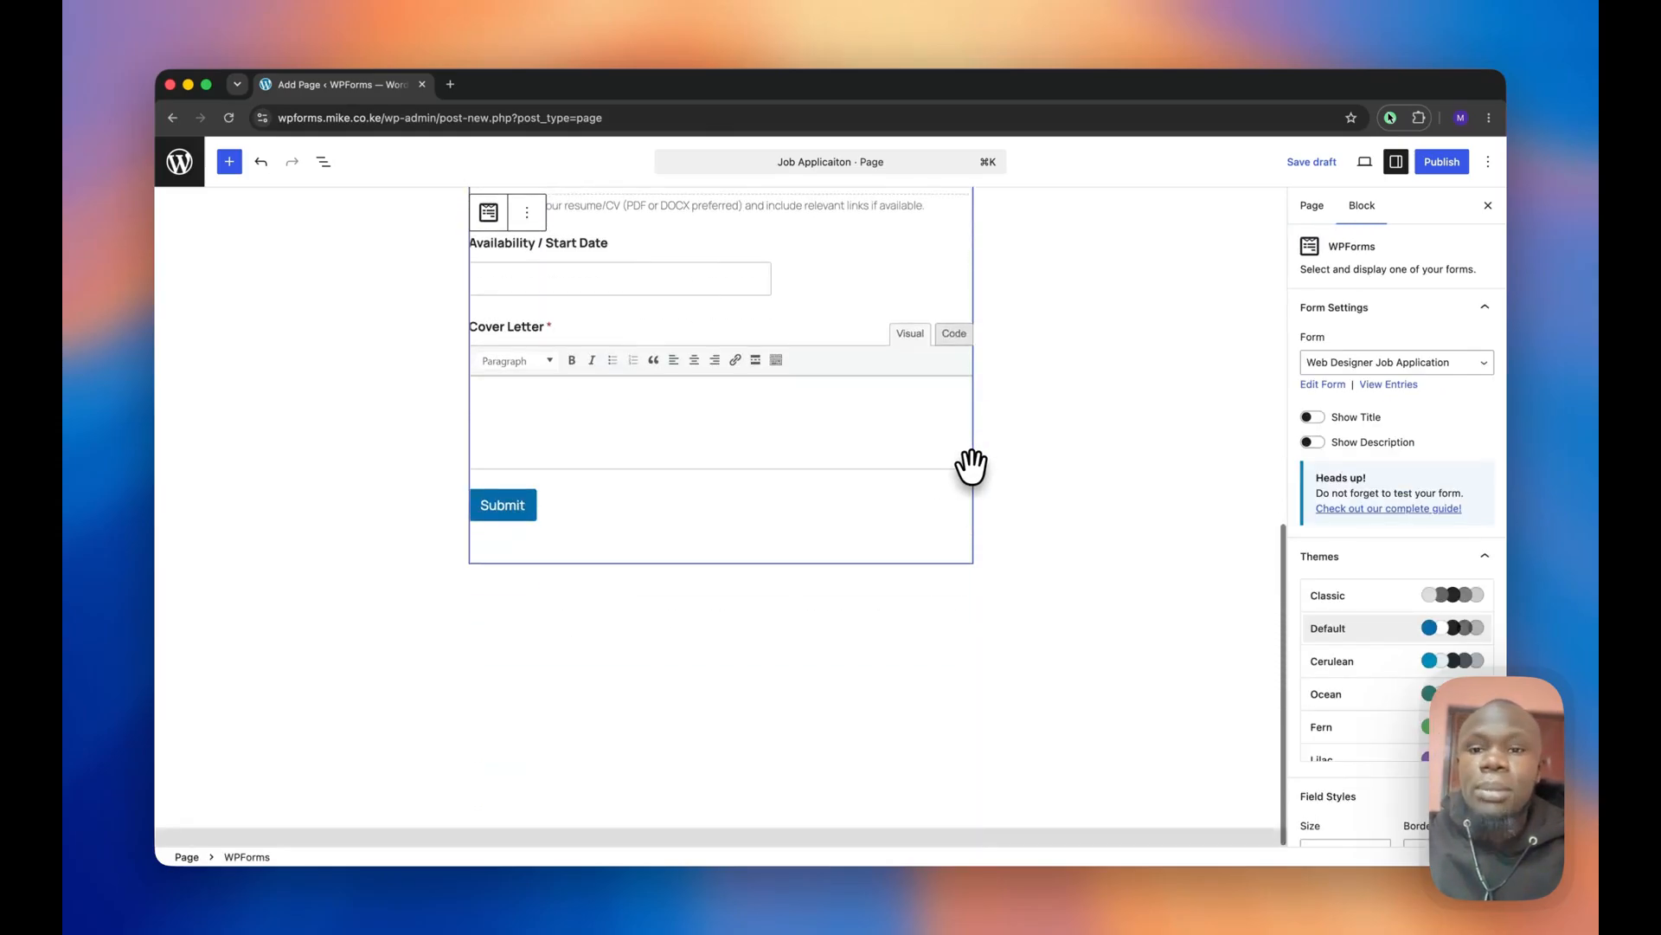
scroll(969, 464, "up", 10)
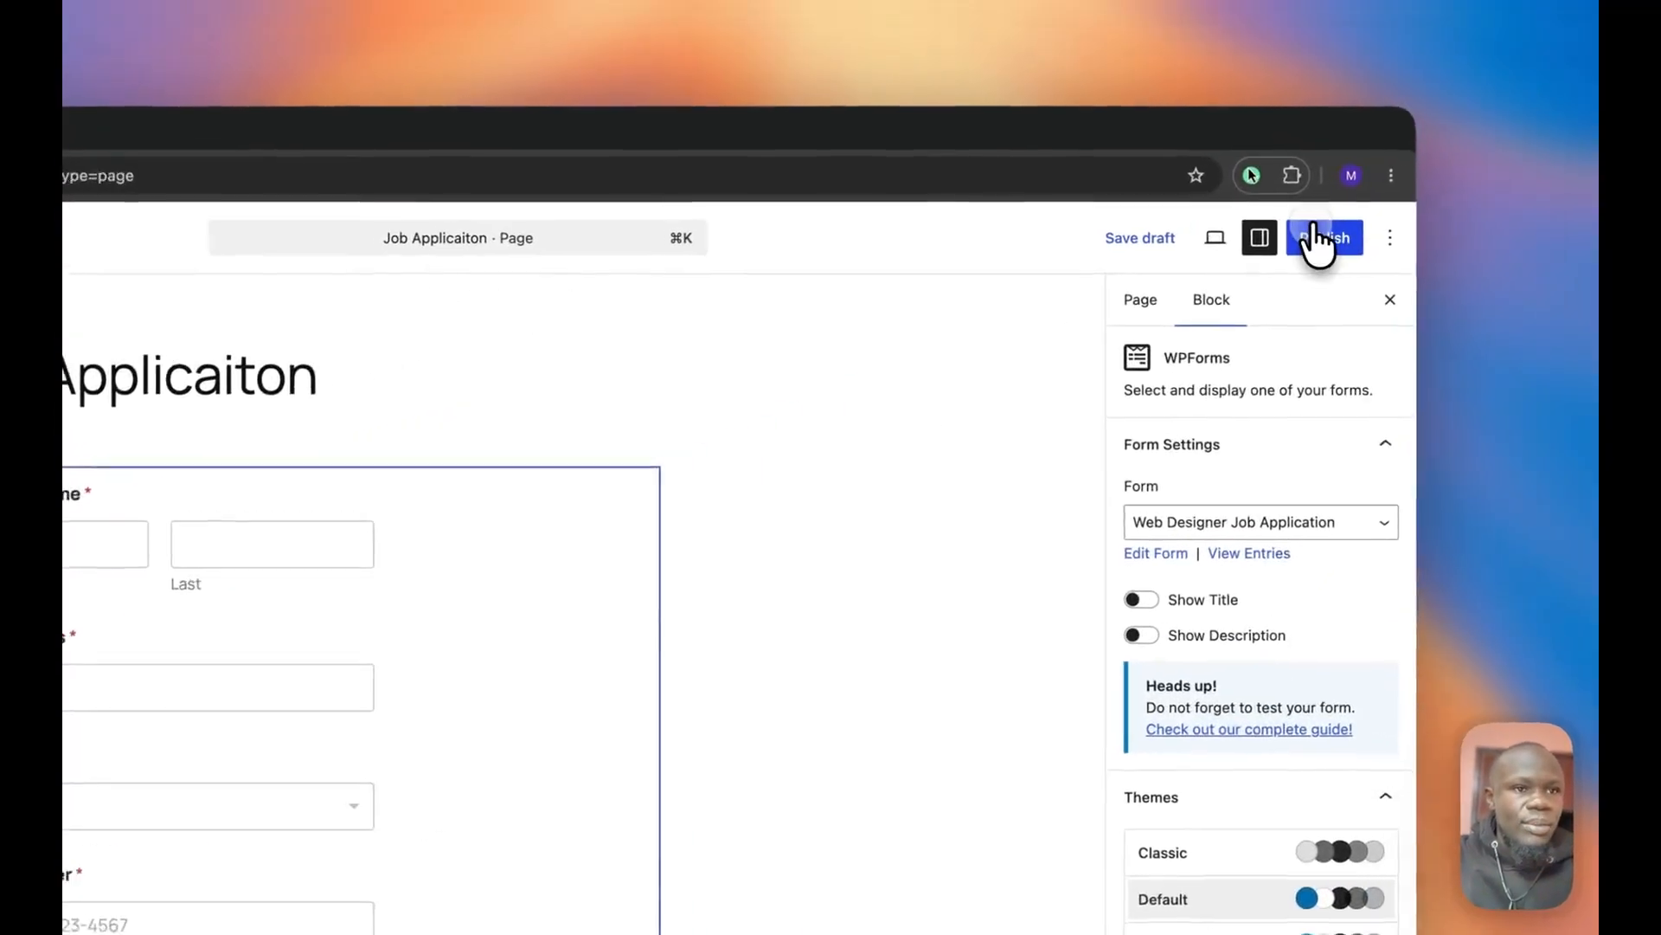
Publish the "Job Applicaiton" page and open it on the live site.
left_click(1436, 165)
left_click(1295, 255)
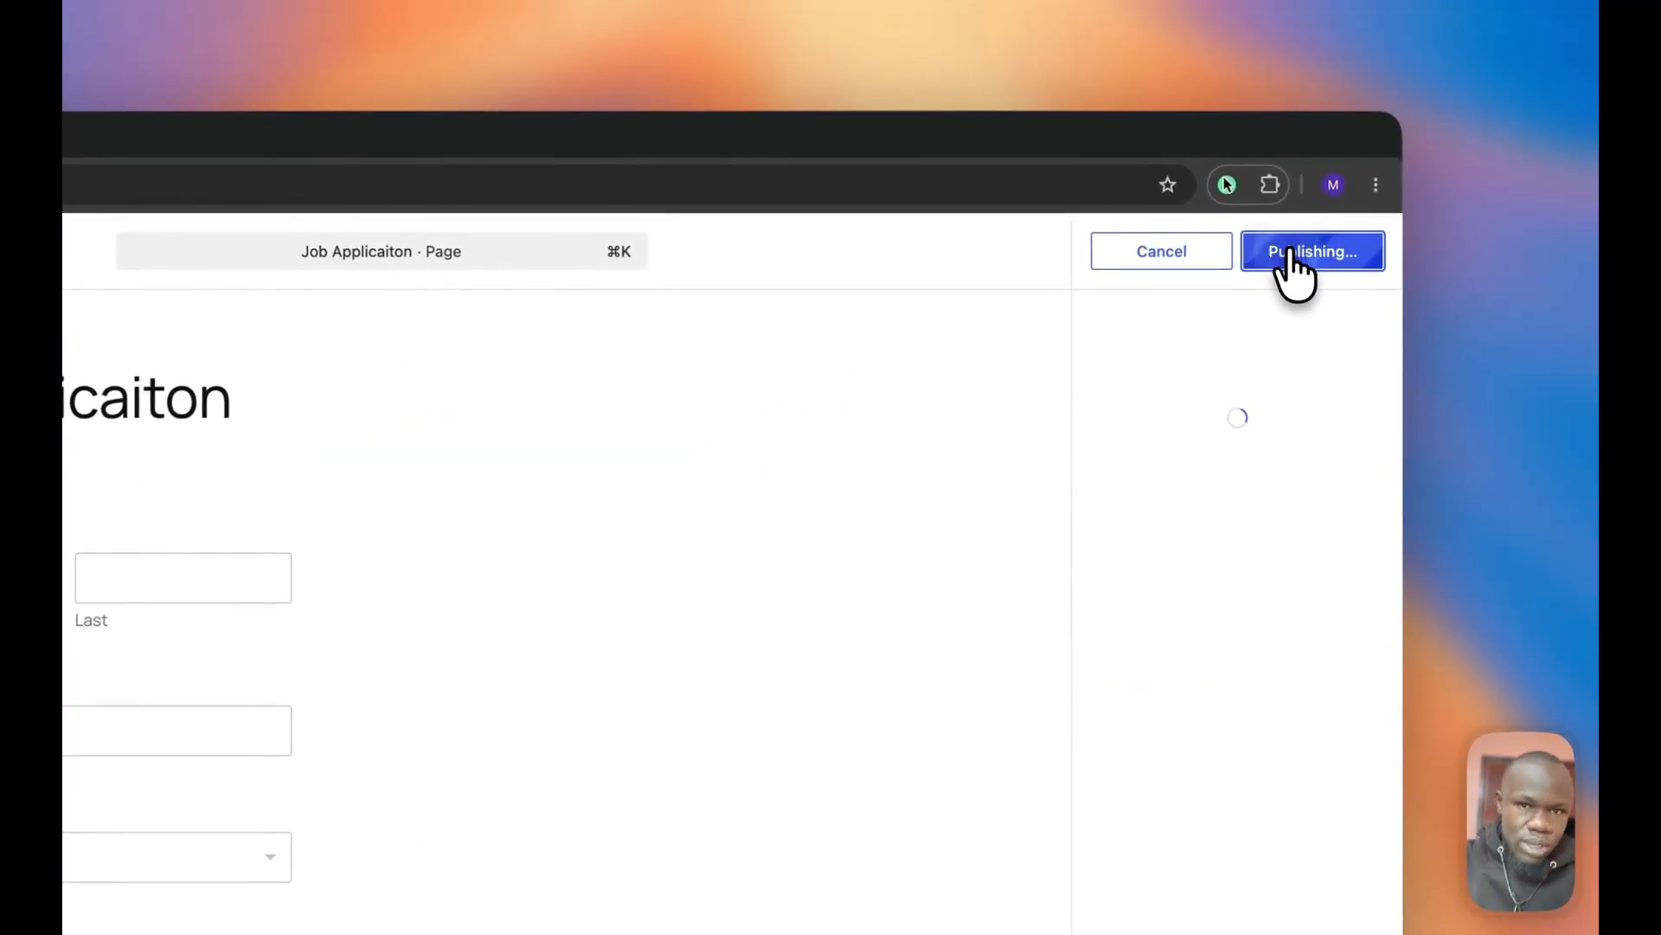
left_click(1187, 520)
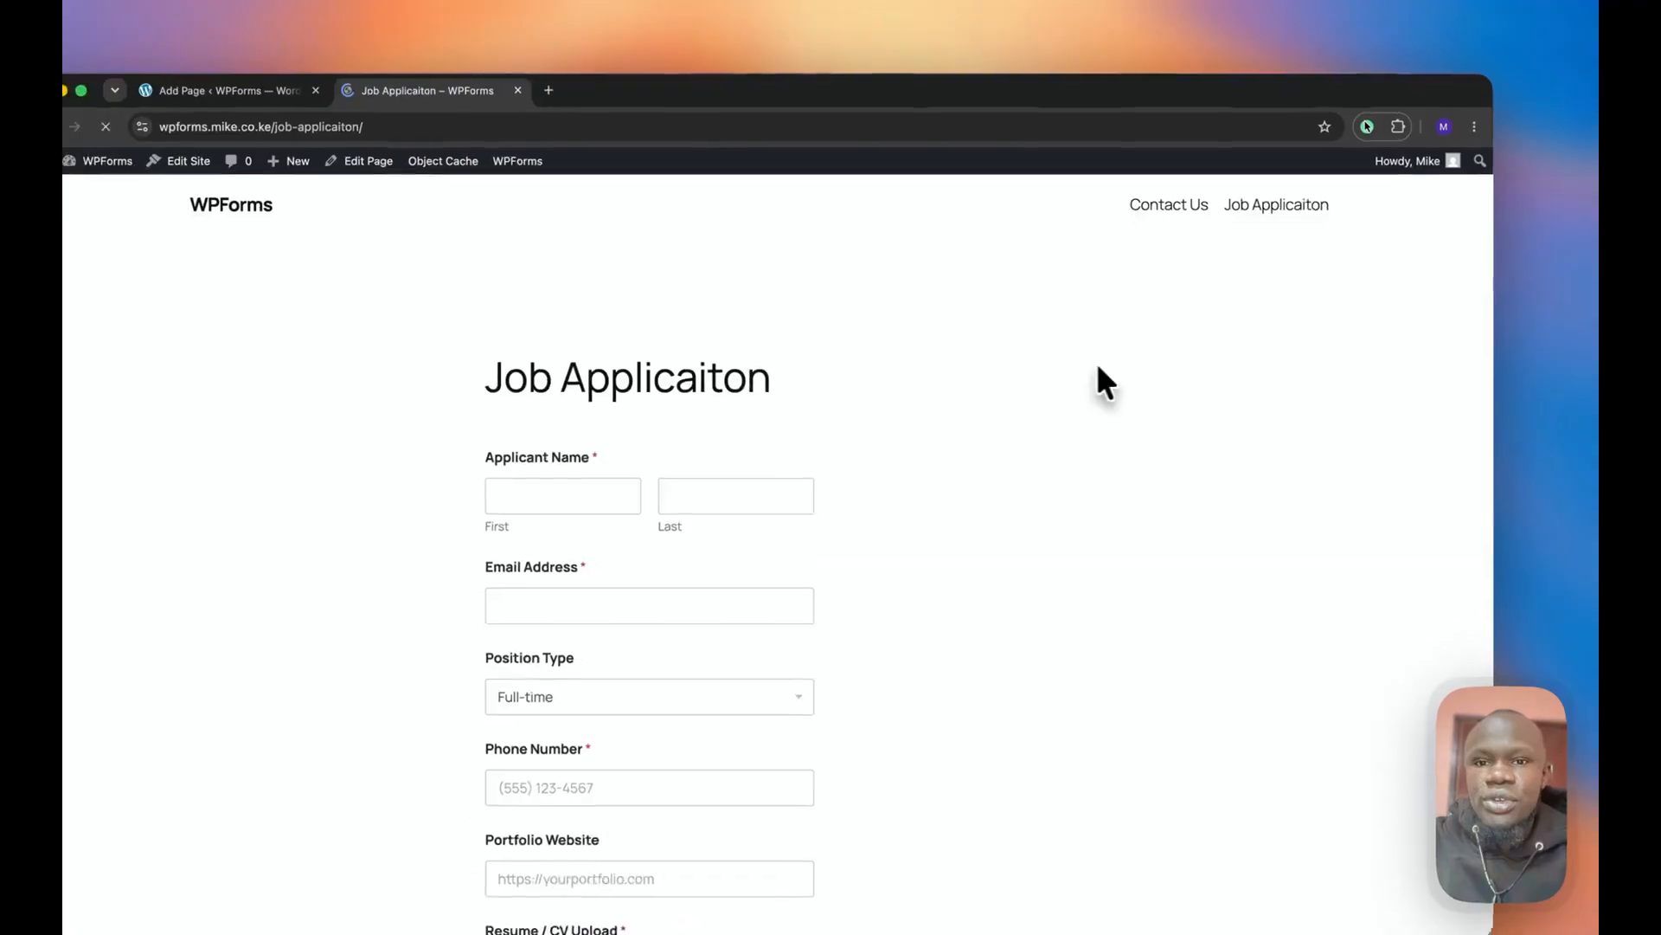
Look over the published job application form down to the submit button, including the Cover Letter editor.
scroll(822, 523, "down", 3)
scroll(1128, 334, "down", 5)
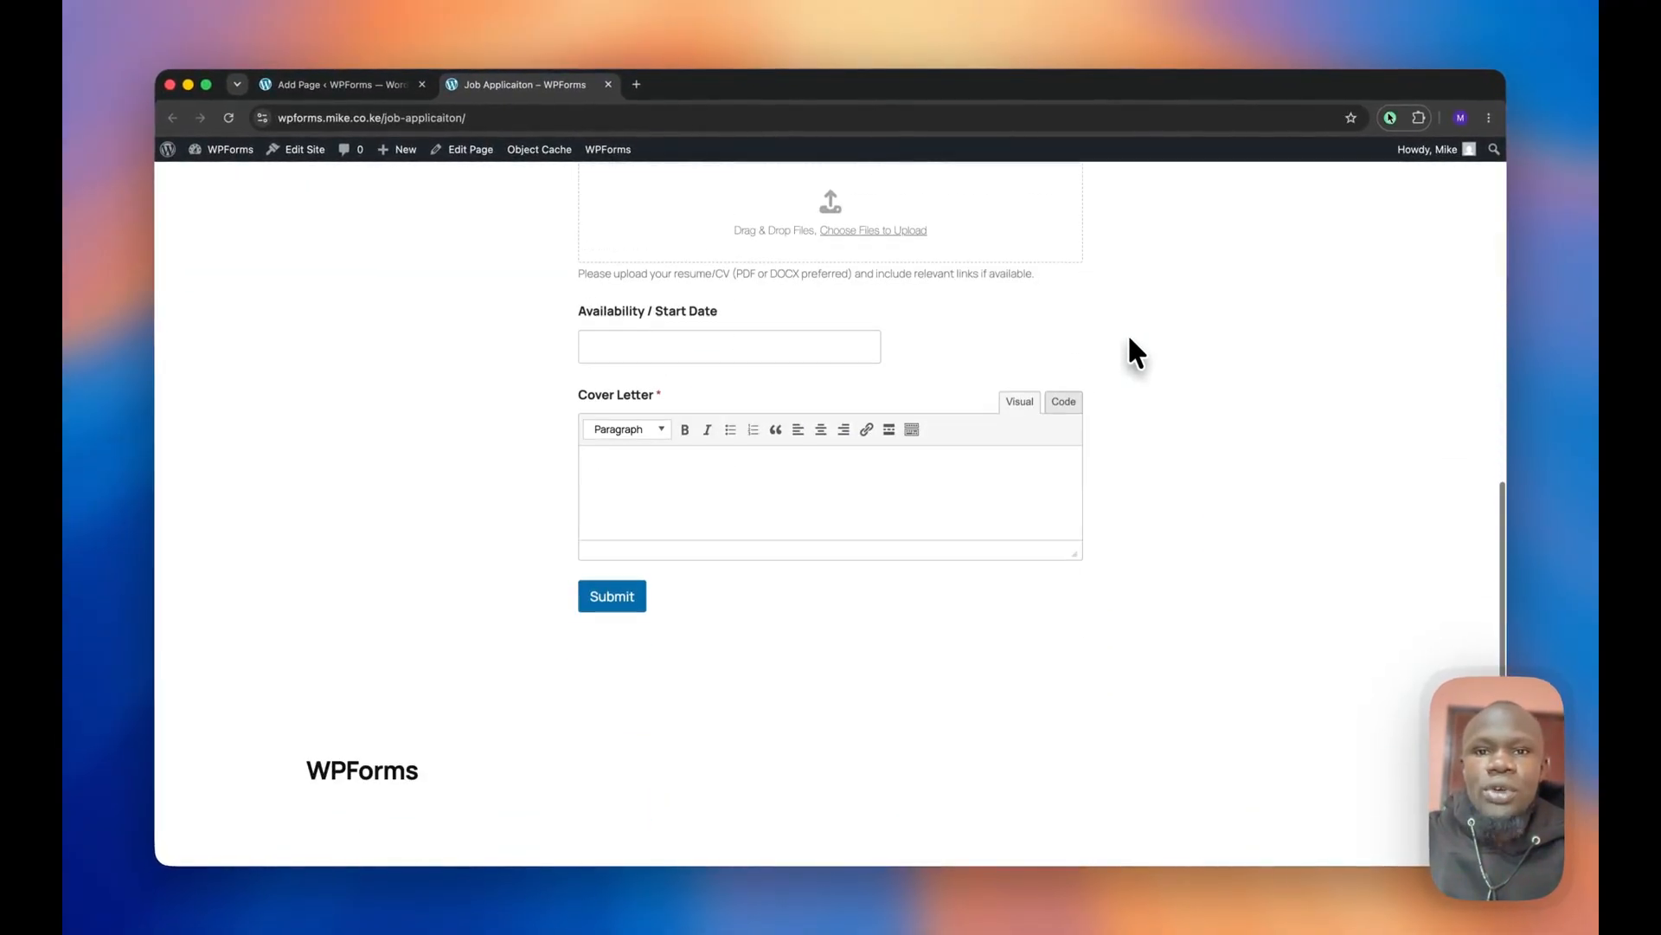
left_click(882, 471)
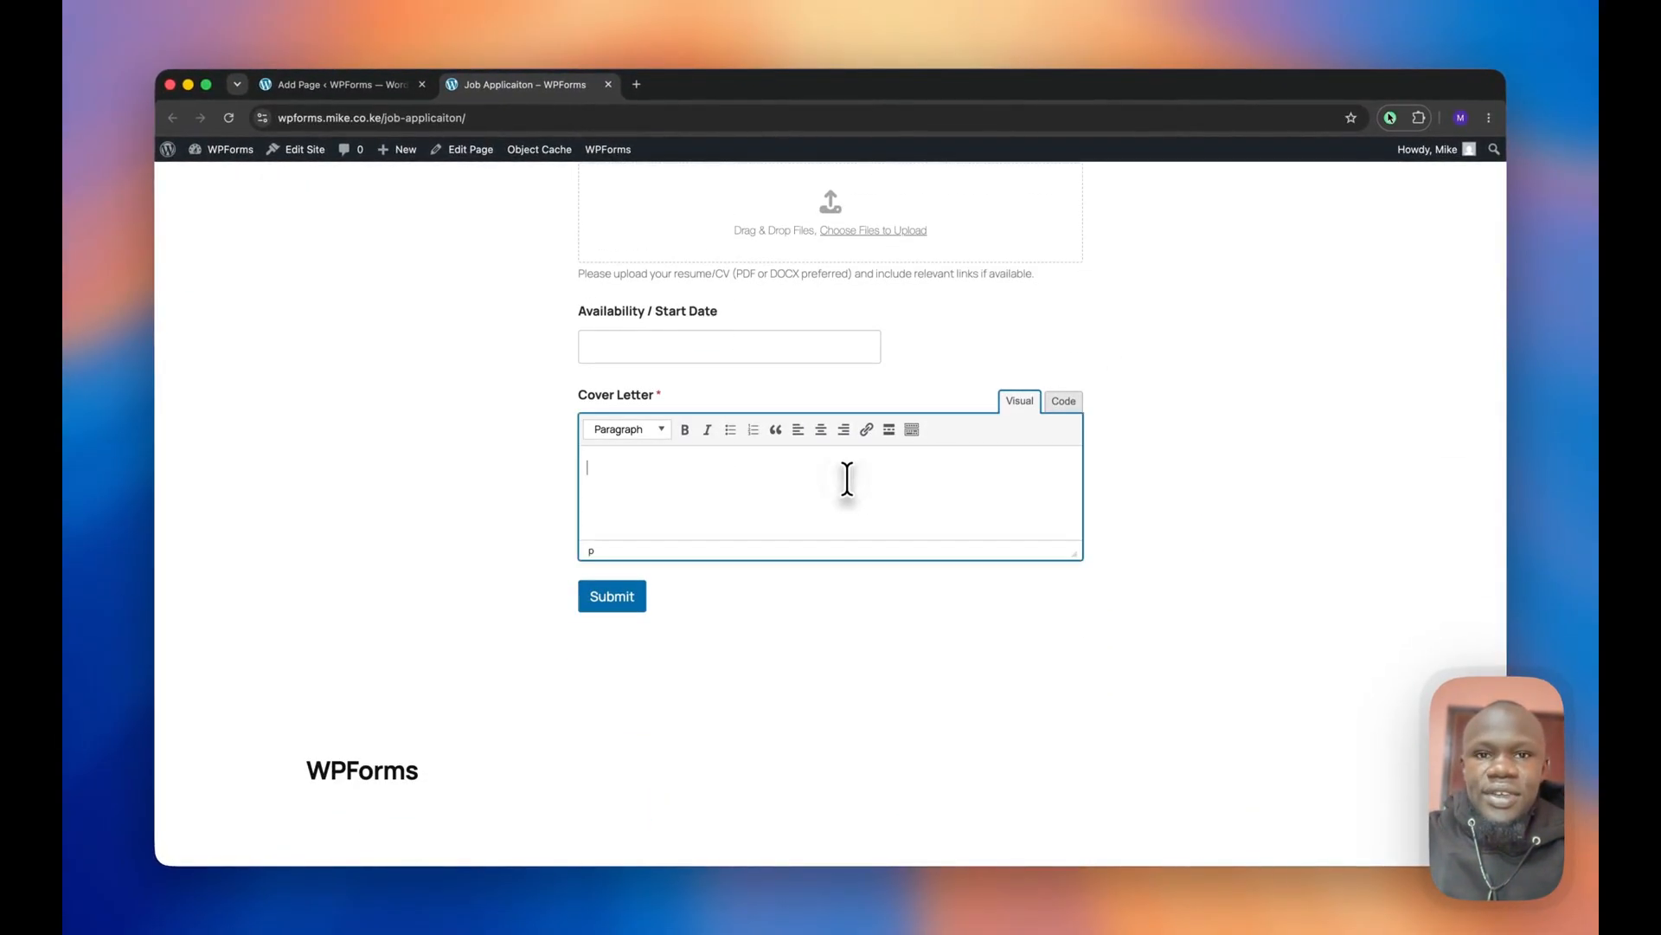
scroll(847, 479, "up", 3)
scroll(847, 479, "up", 5)
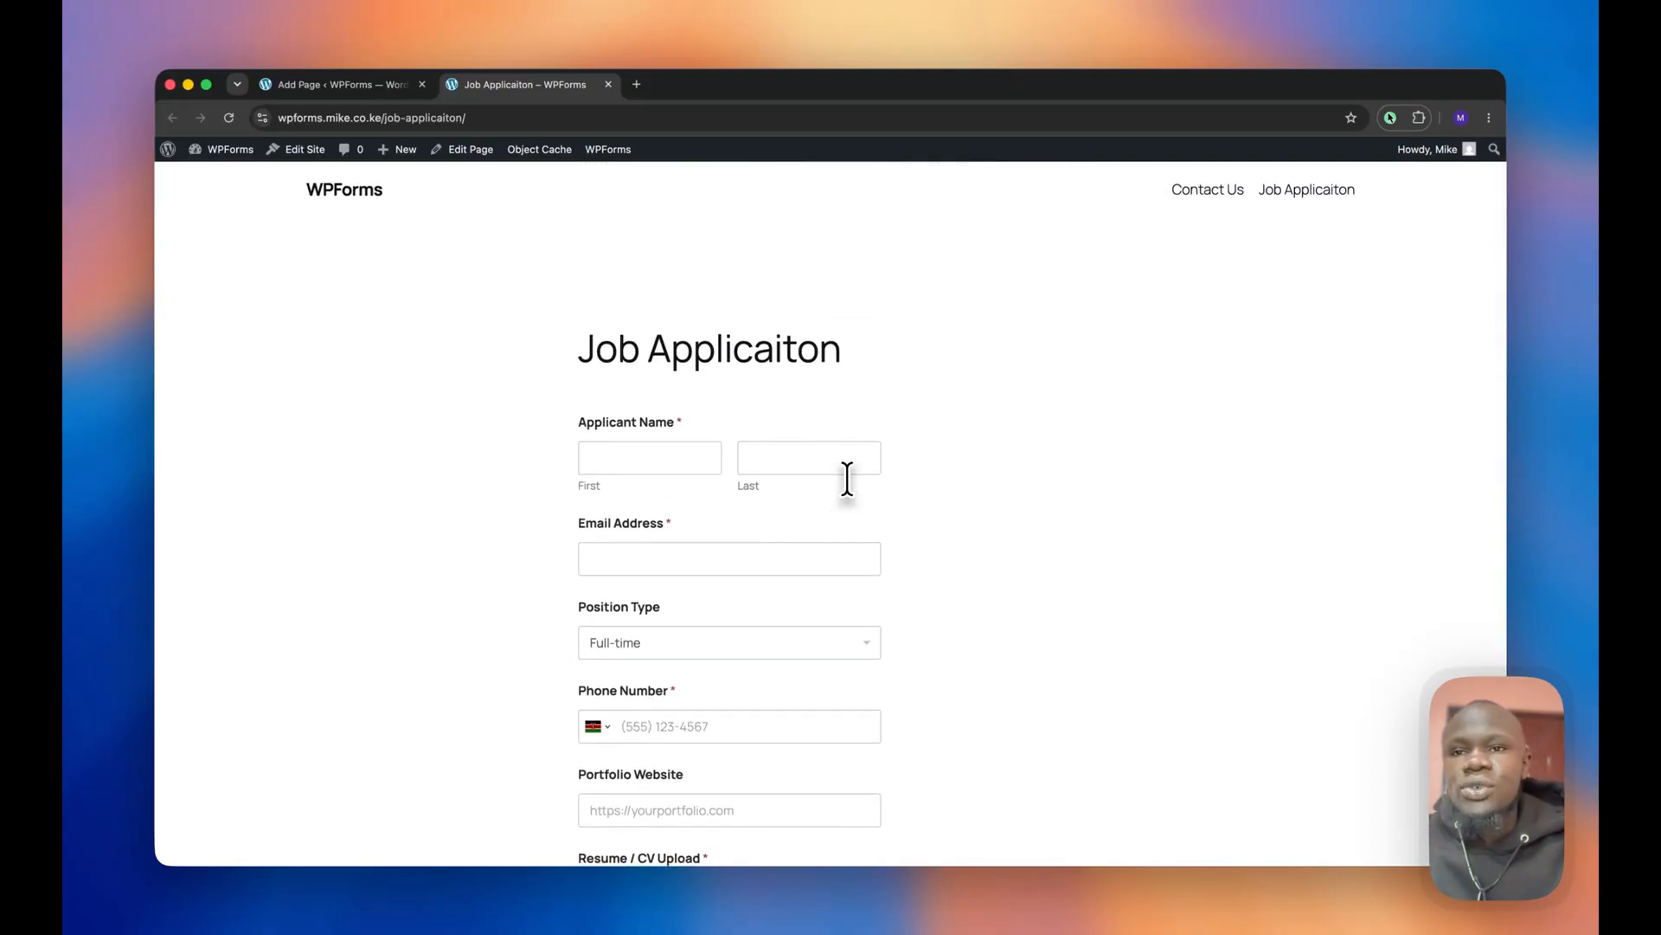
Open the Web Designer Job Application form for editing in a new browser tab and bring up the WPForms AI assistant.
mouse_move(608, 151)
mouse_move(660, 179)
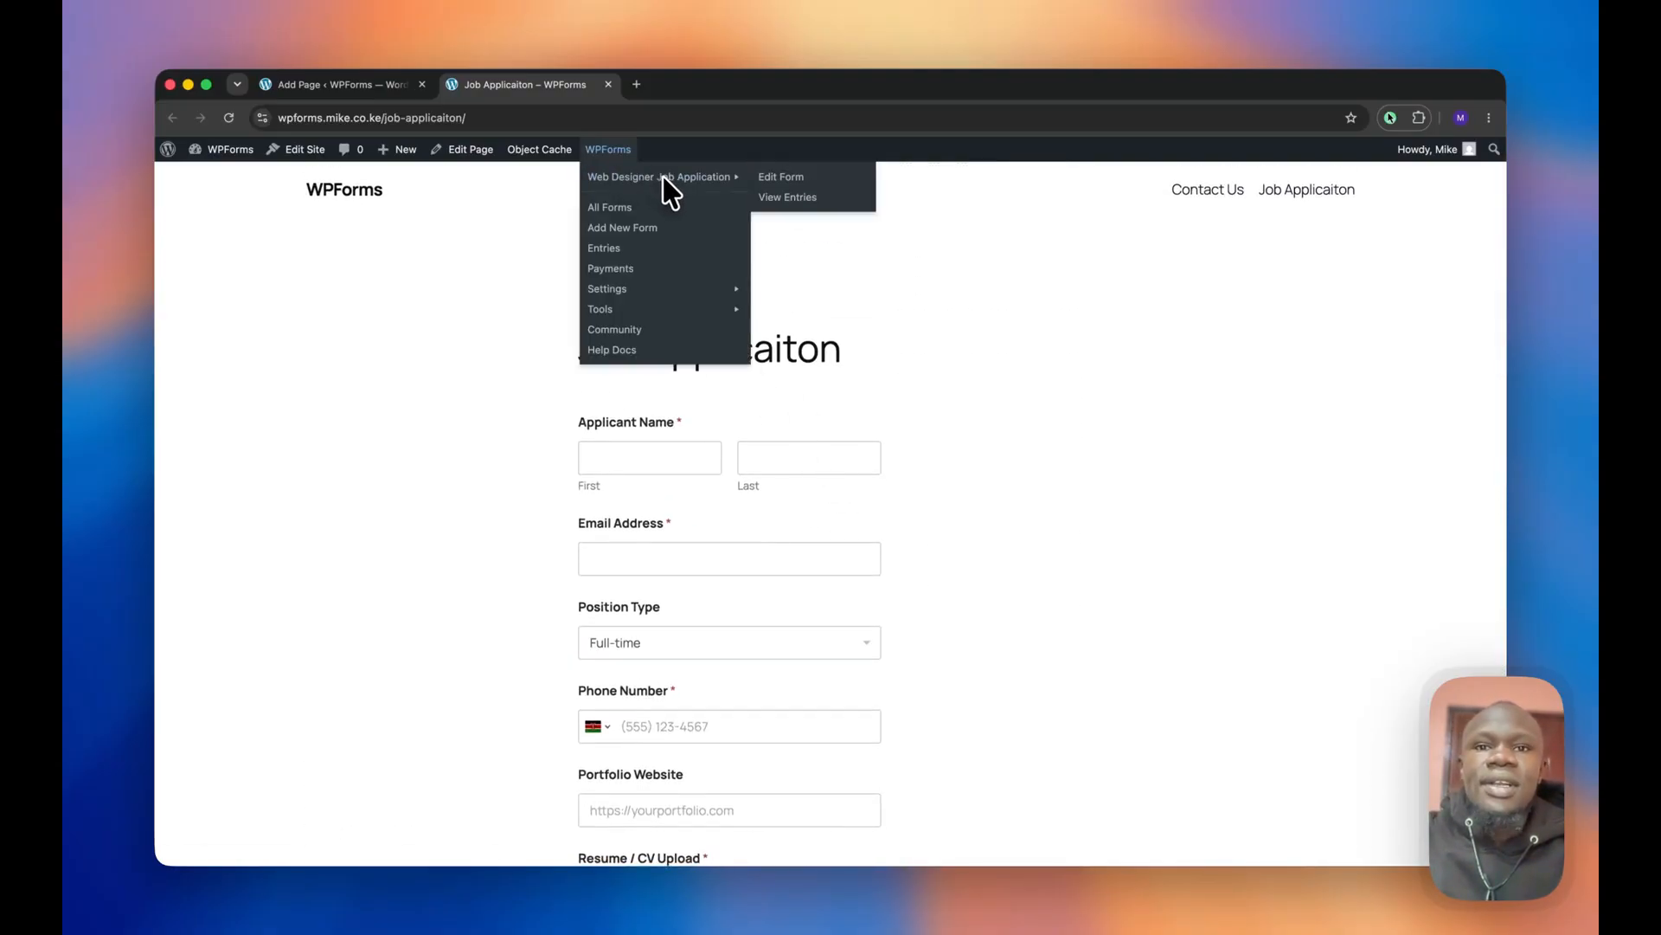
left_click(771, 179, "super")
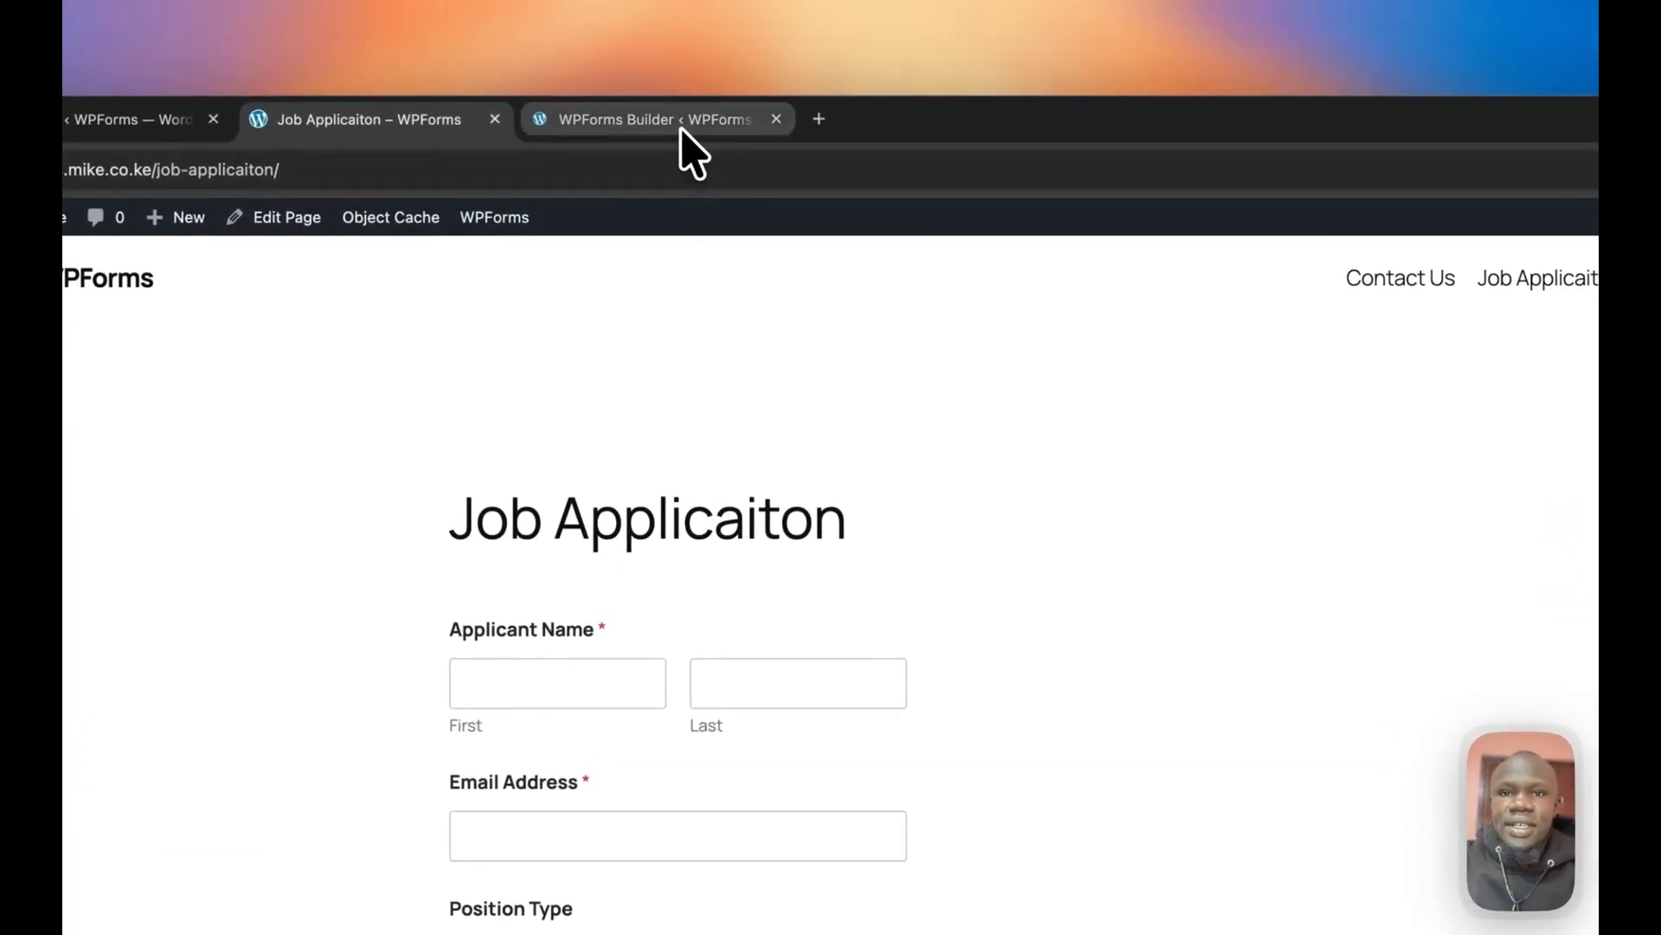
left_click(723, 92)
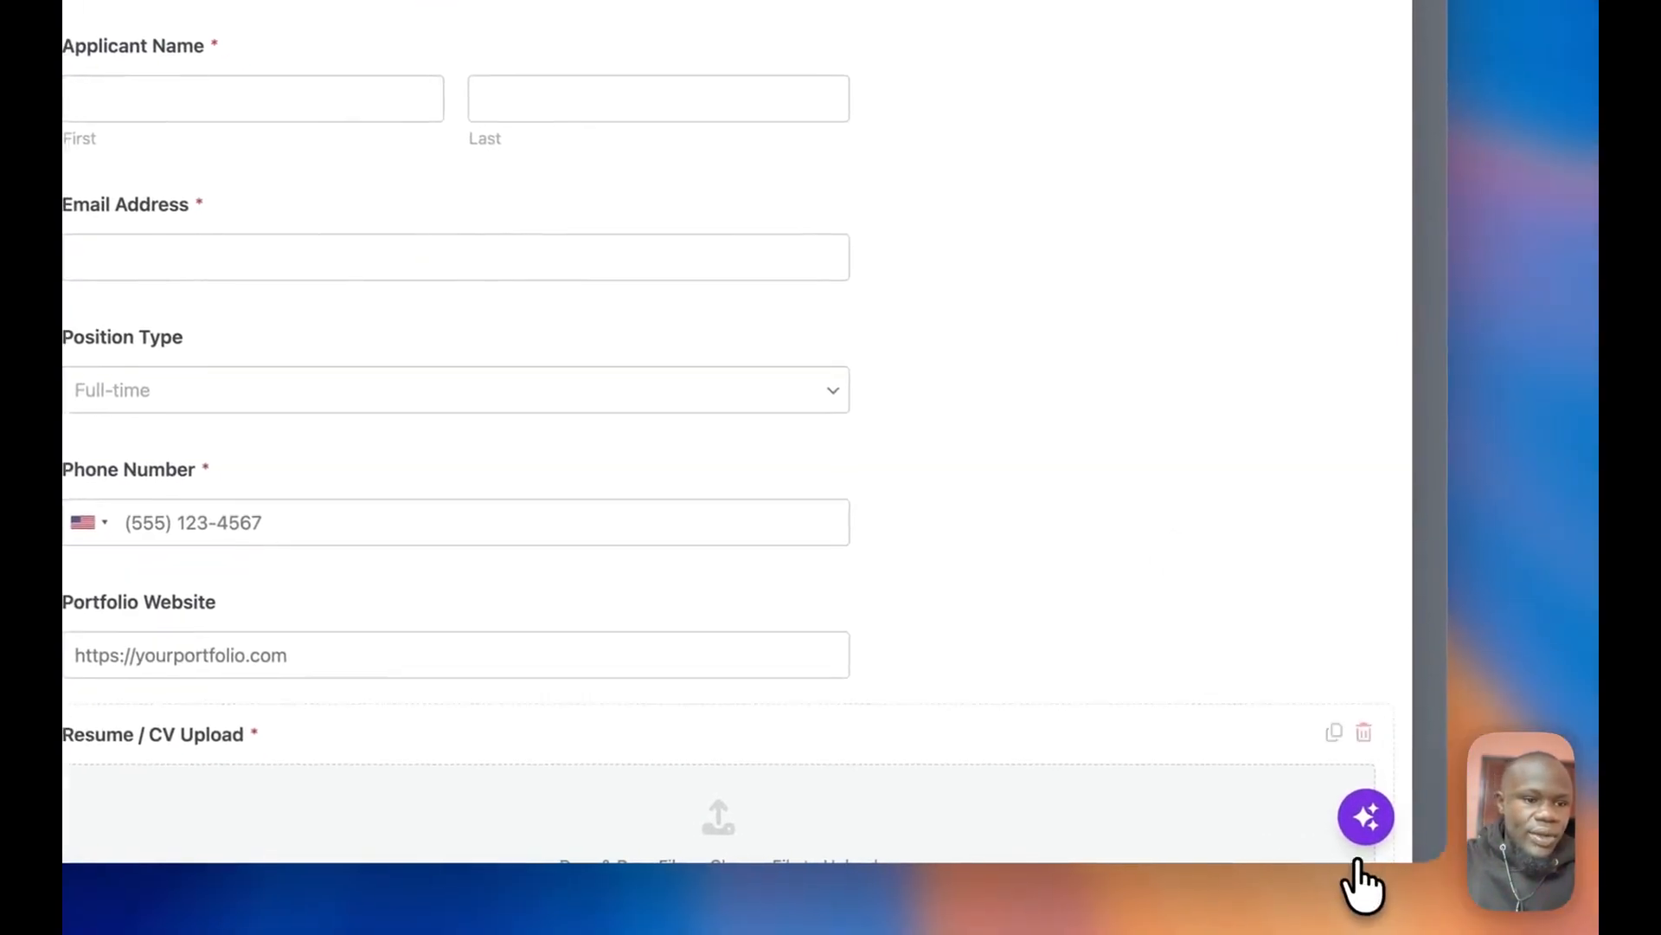
left_click(1326, 800)
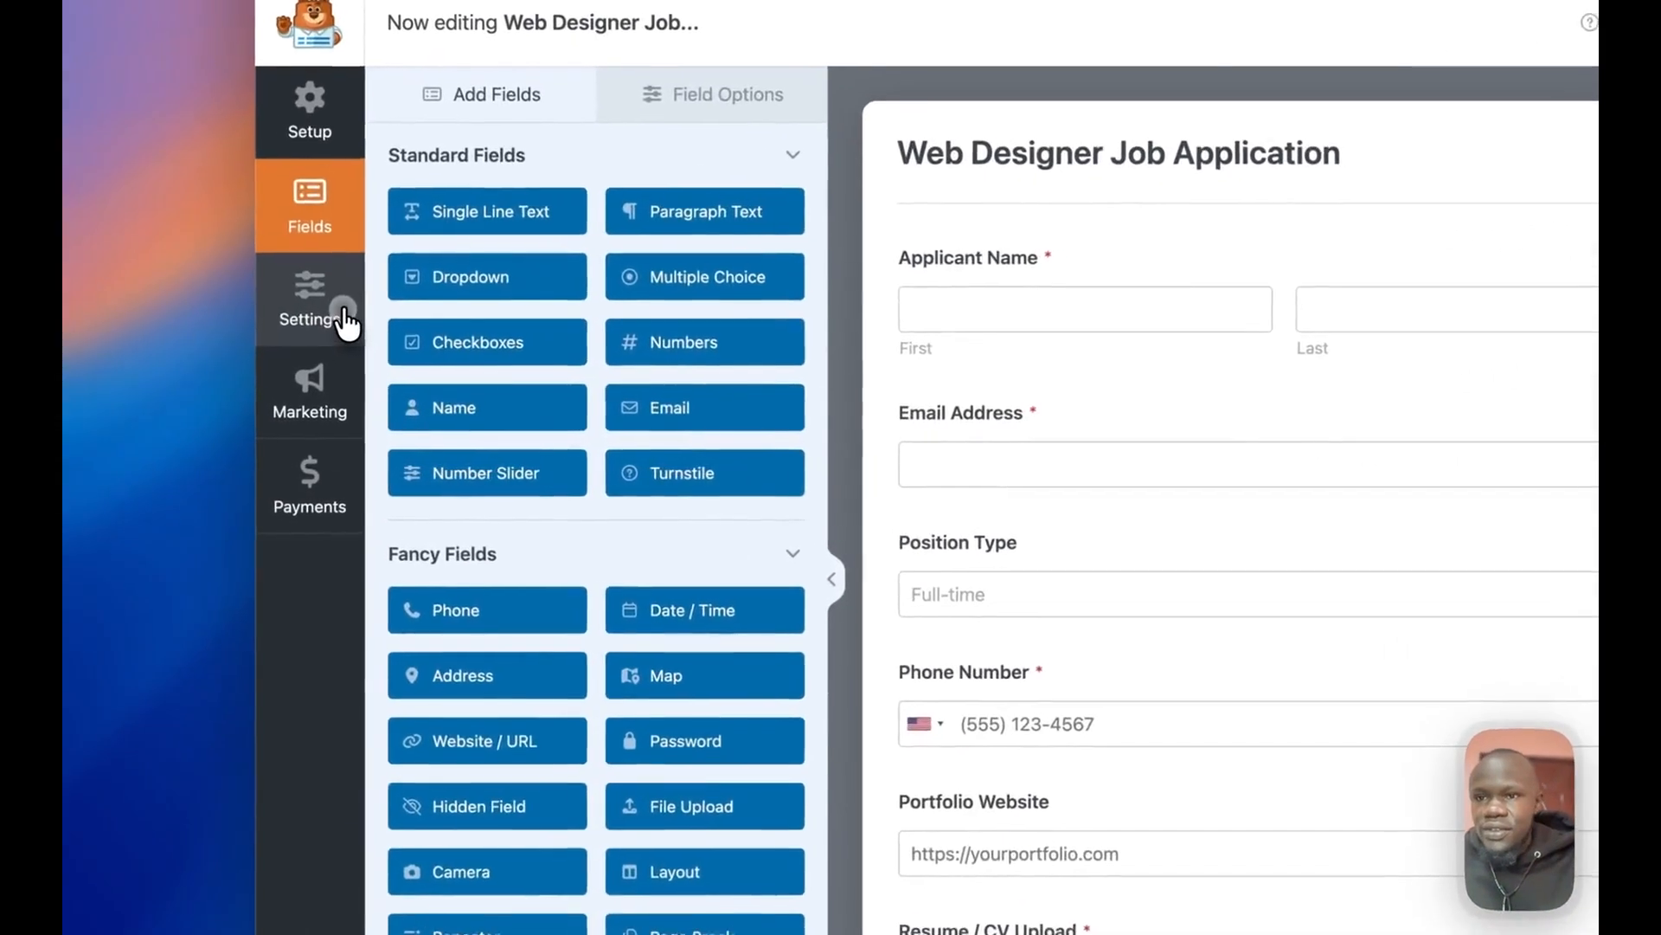
Open the form's Themes settings, collapse the AI assistant and look over the theme preview.
left_click(343, 314)
left_click(502, 359)
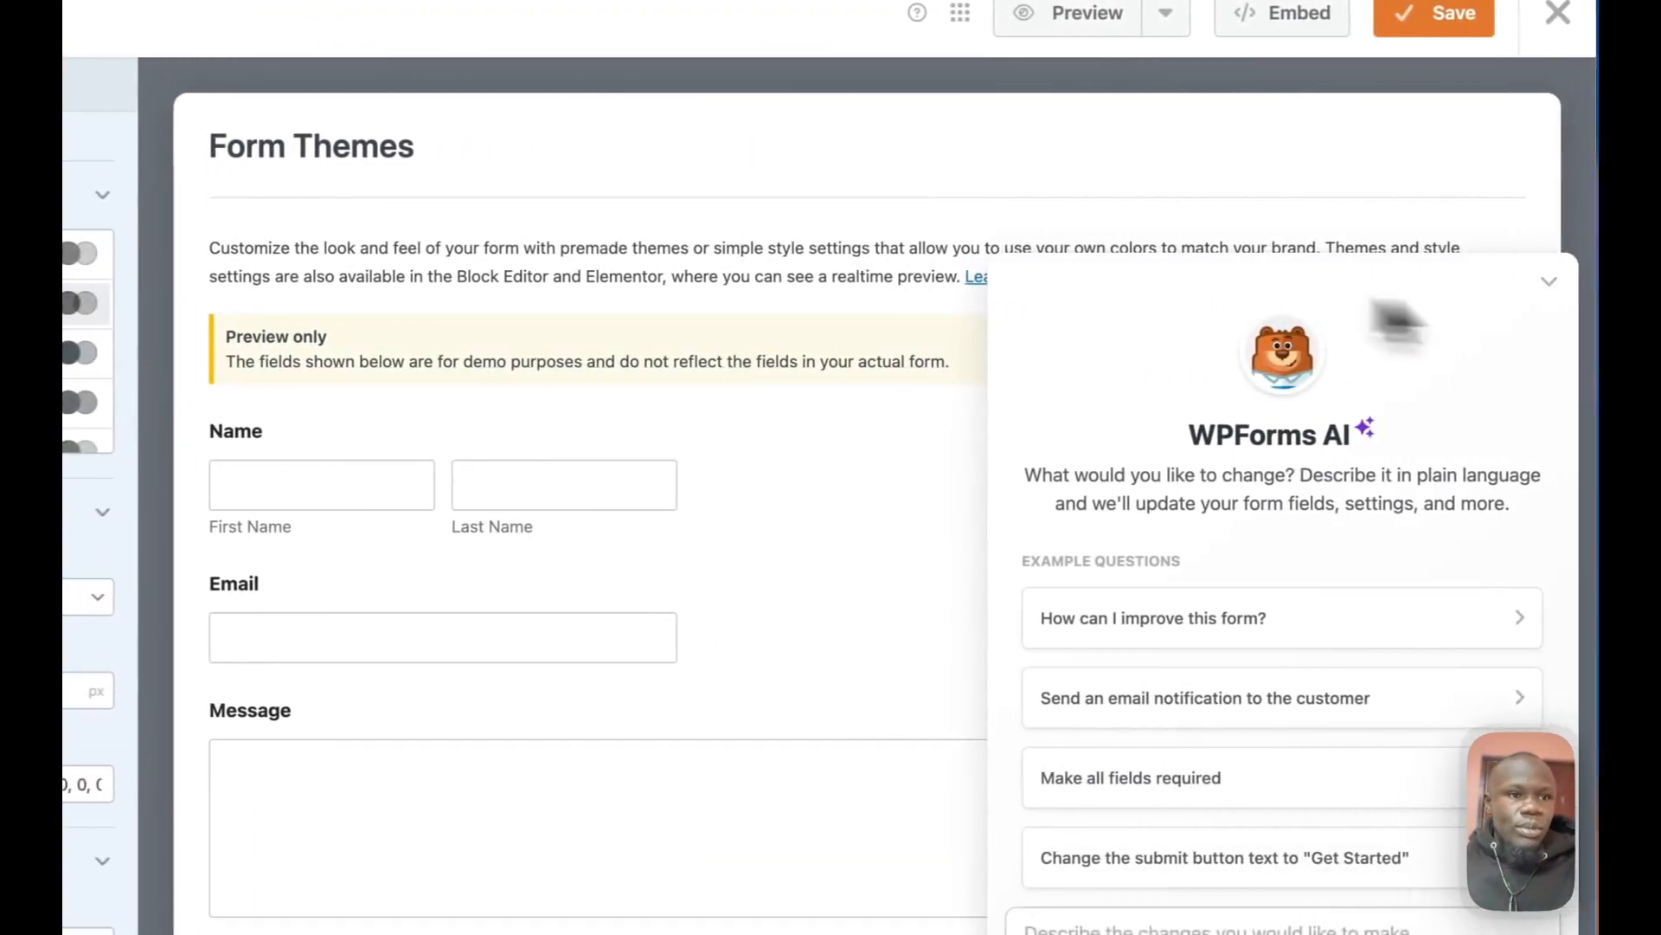
left_click(1549, 282)
scroll(1055, 796, "down", 4)
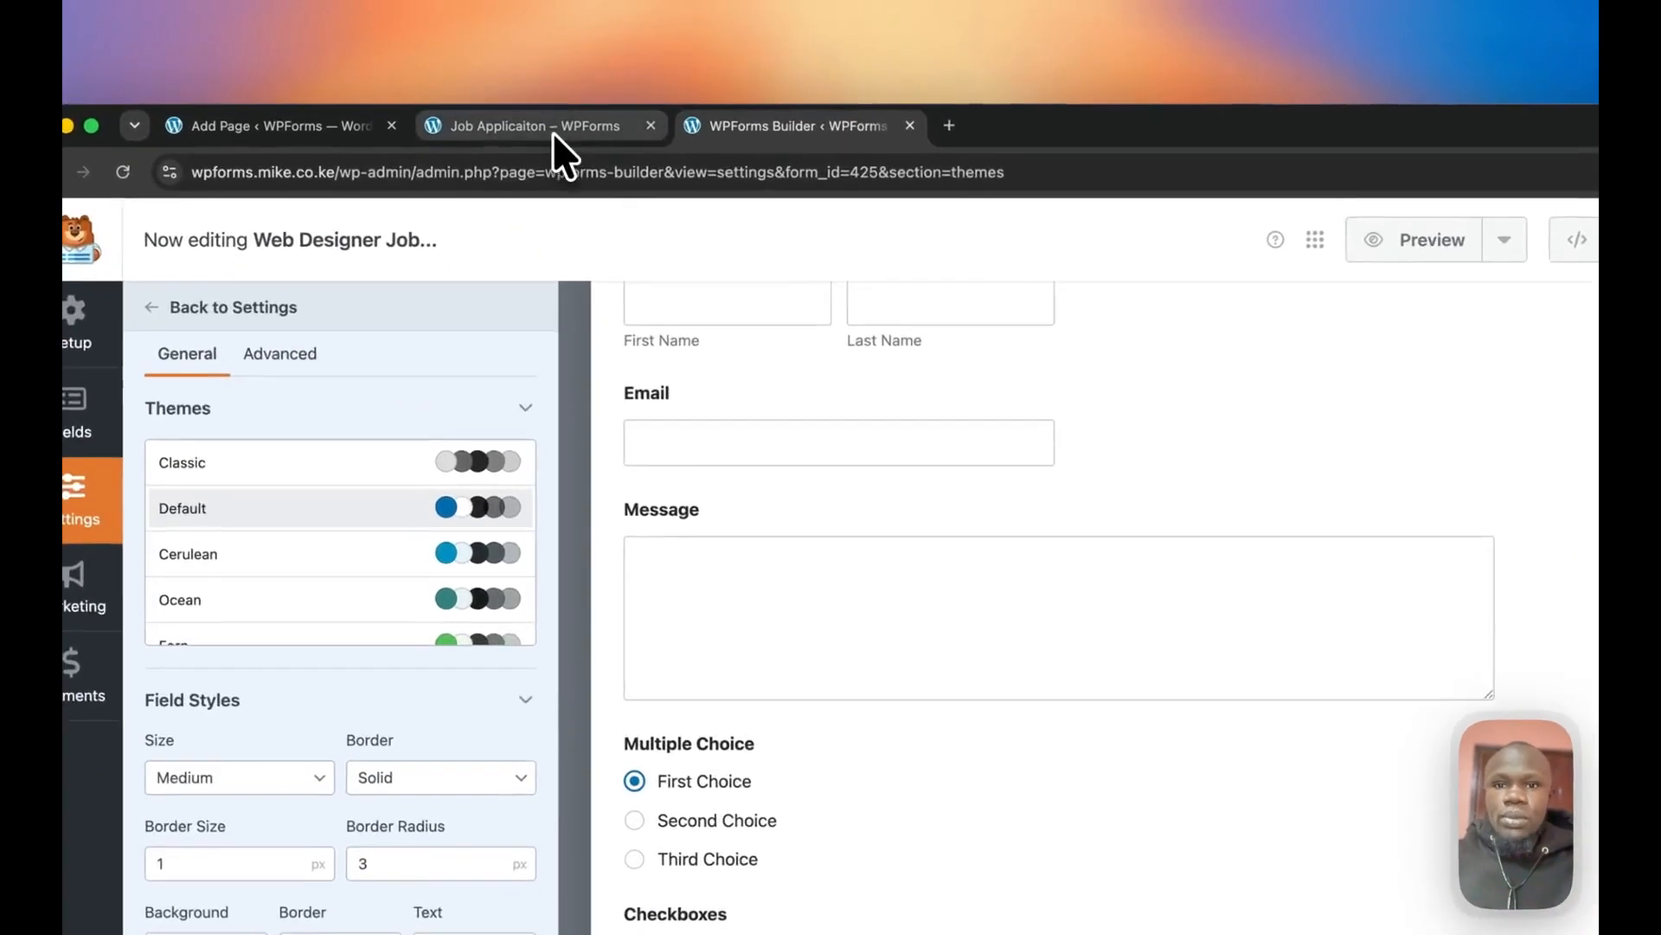
Return to the "Job Applicaiton" page editor and look over the WPForms block's theme, field and label style settings.
left_click(519, 84)
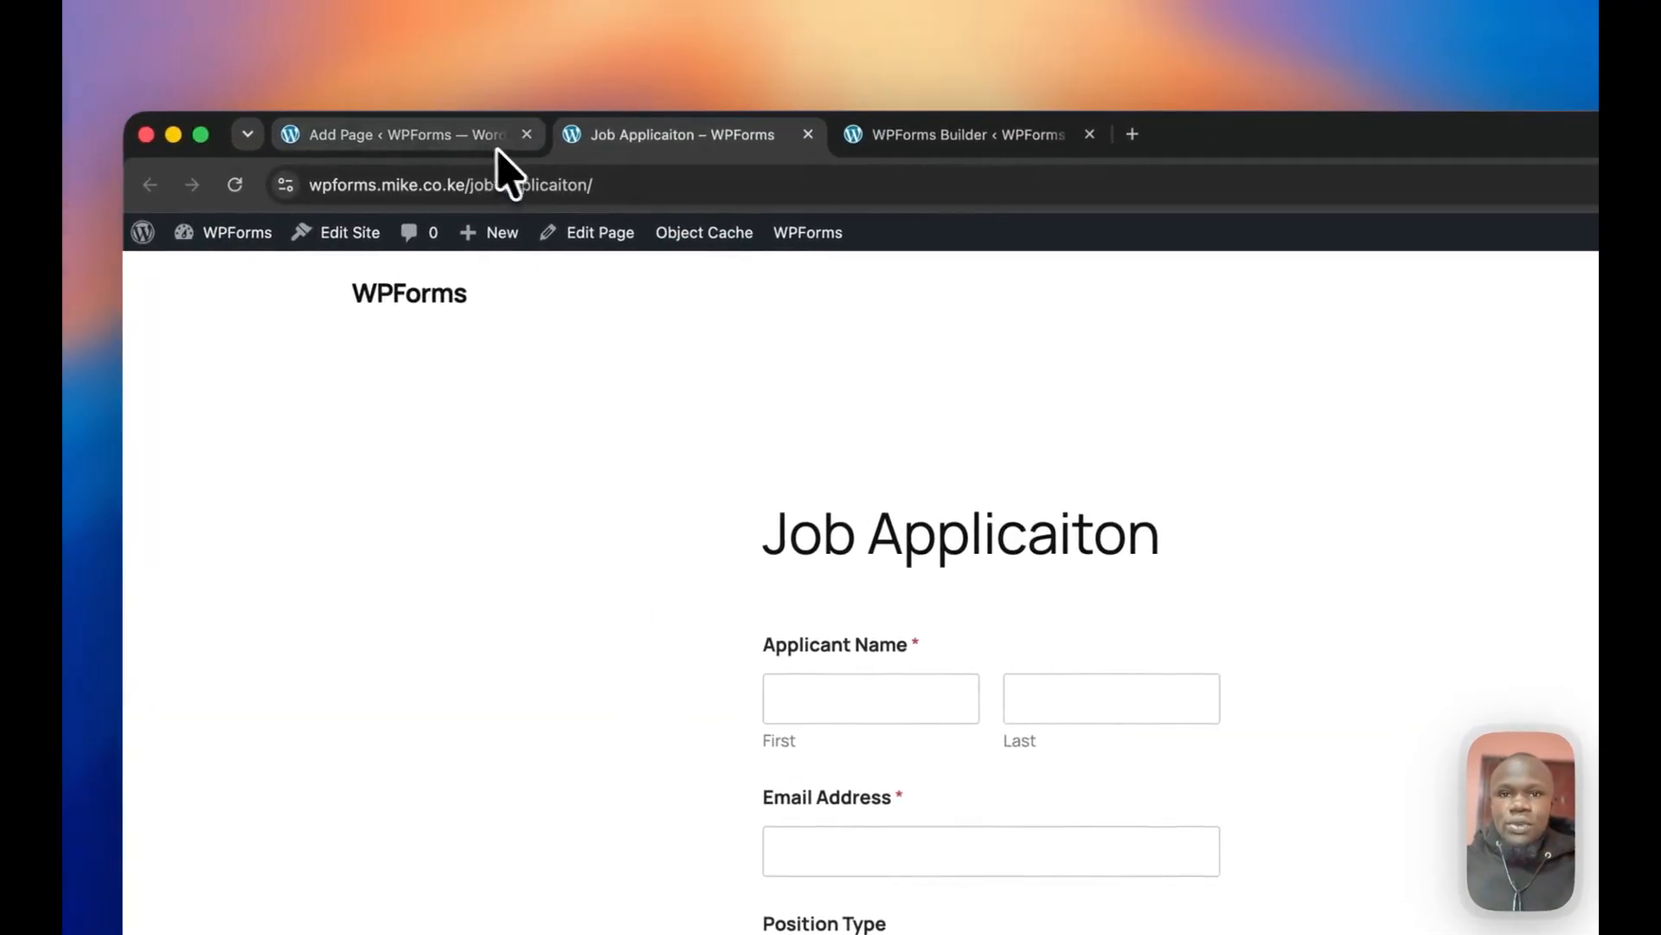
left_click(497, 147)
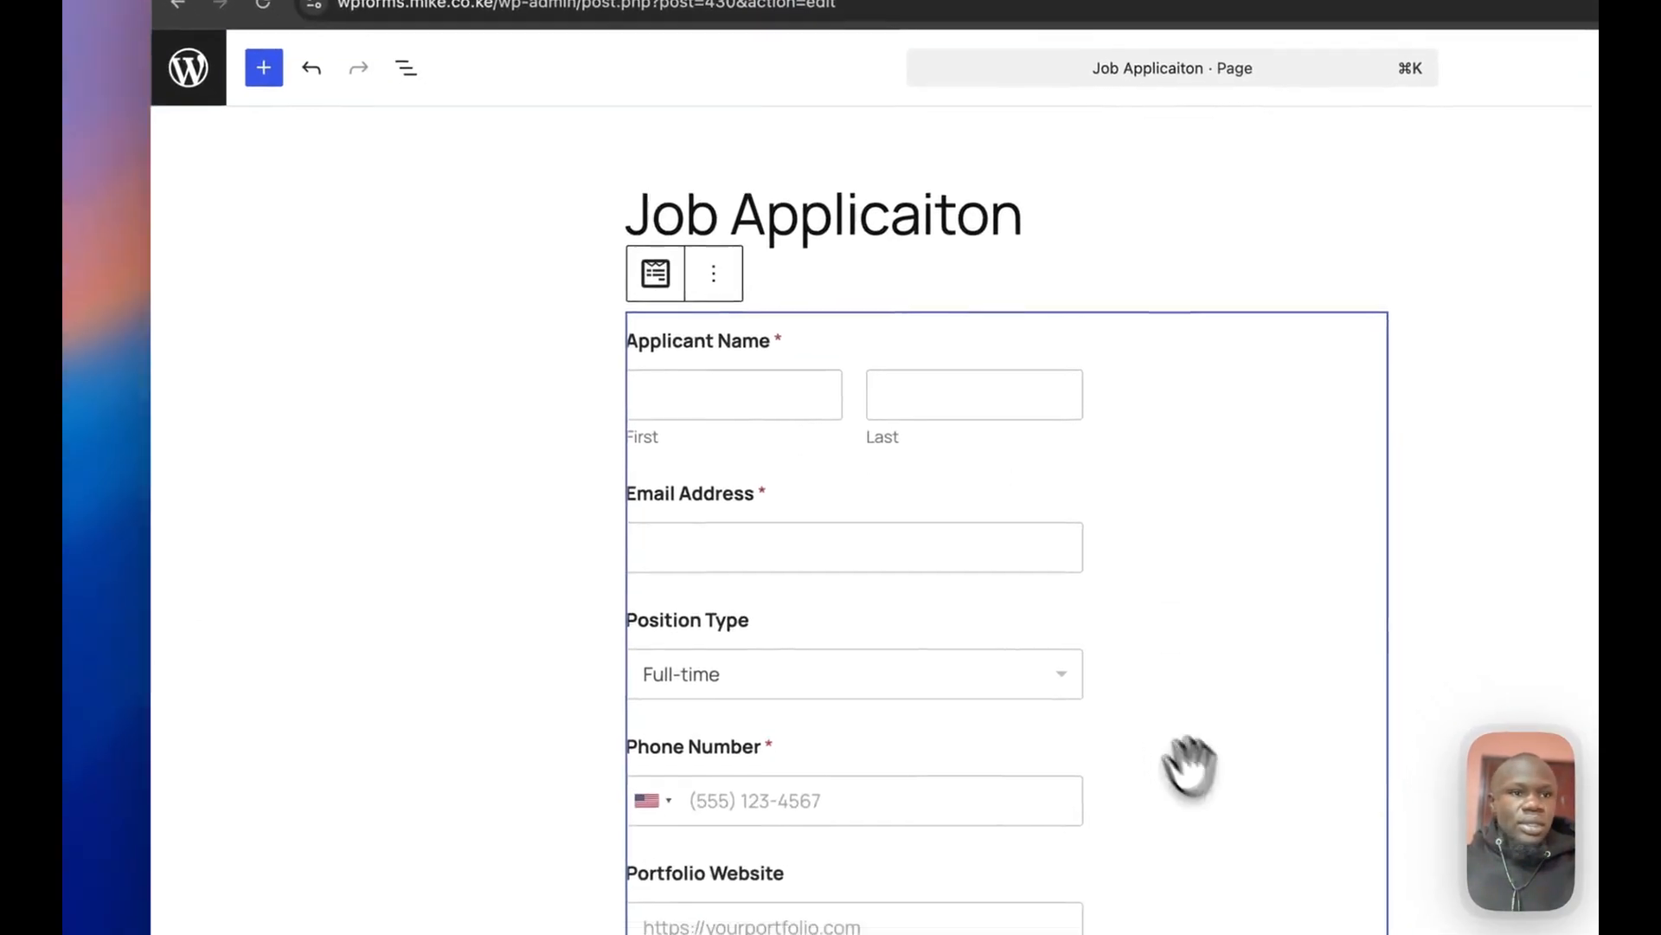
left_click(1397, 202)
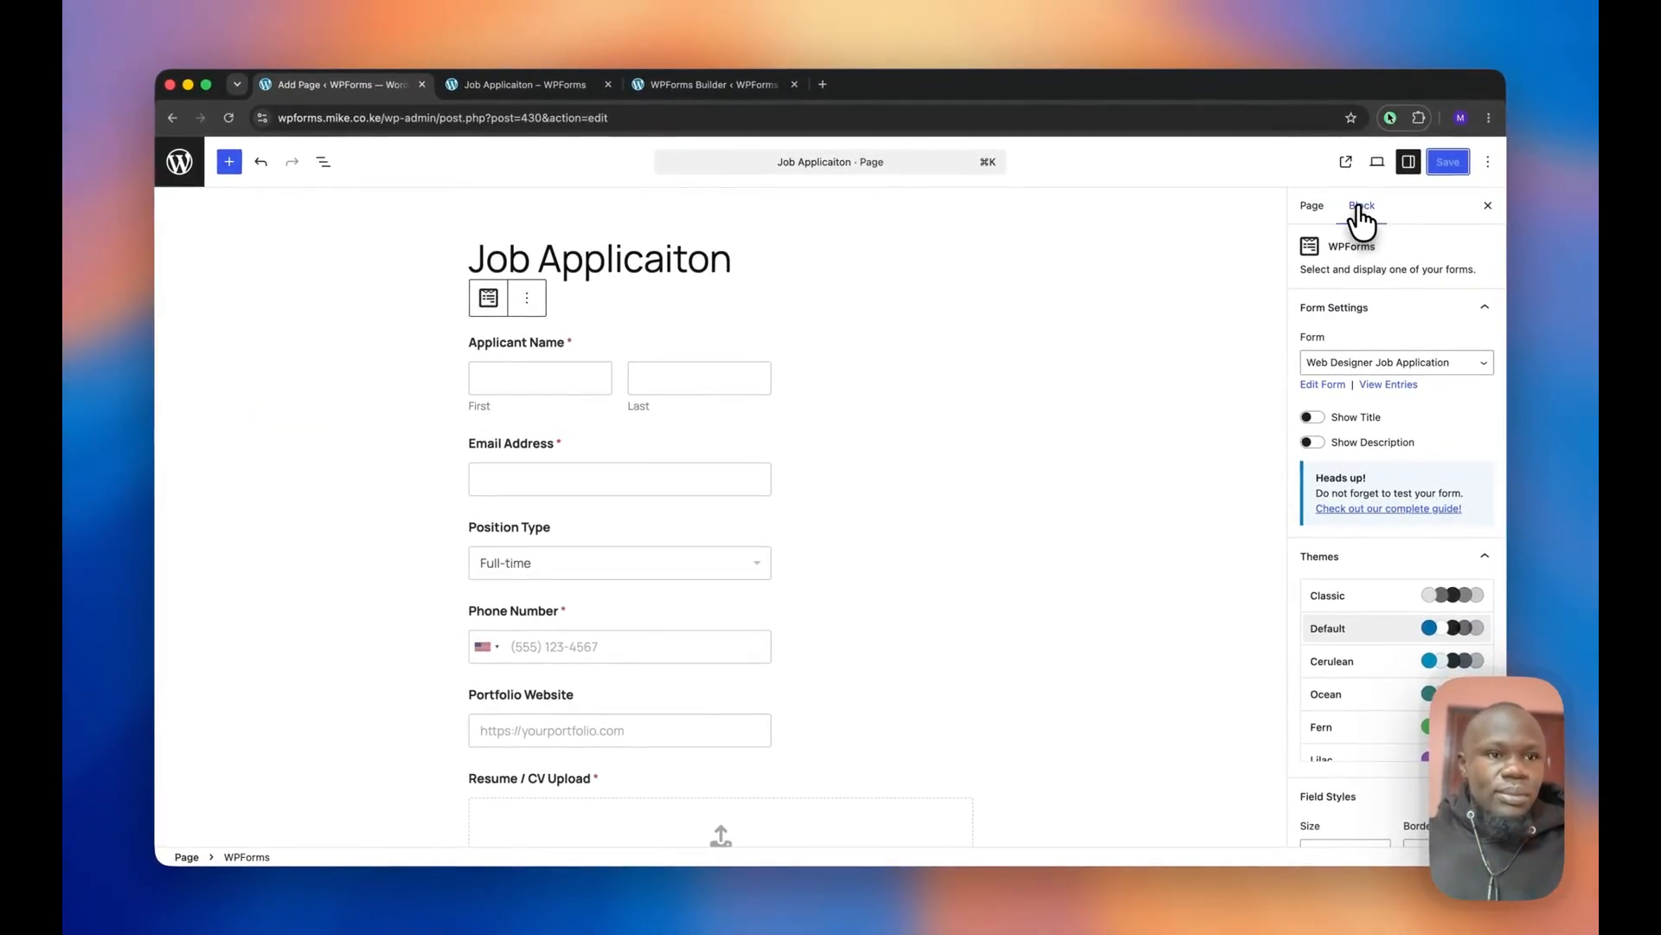
scroll(1398, 554, "down", 5)
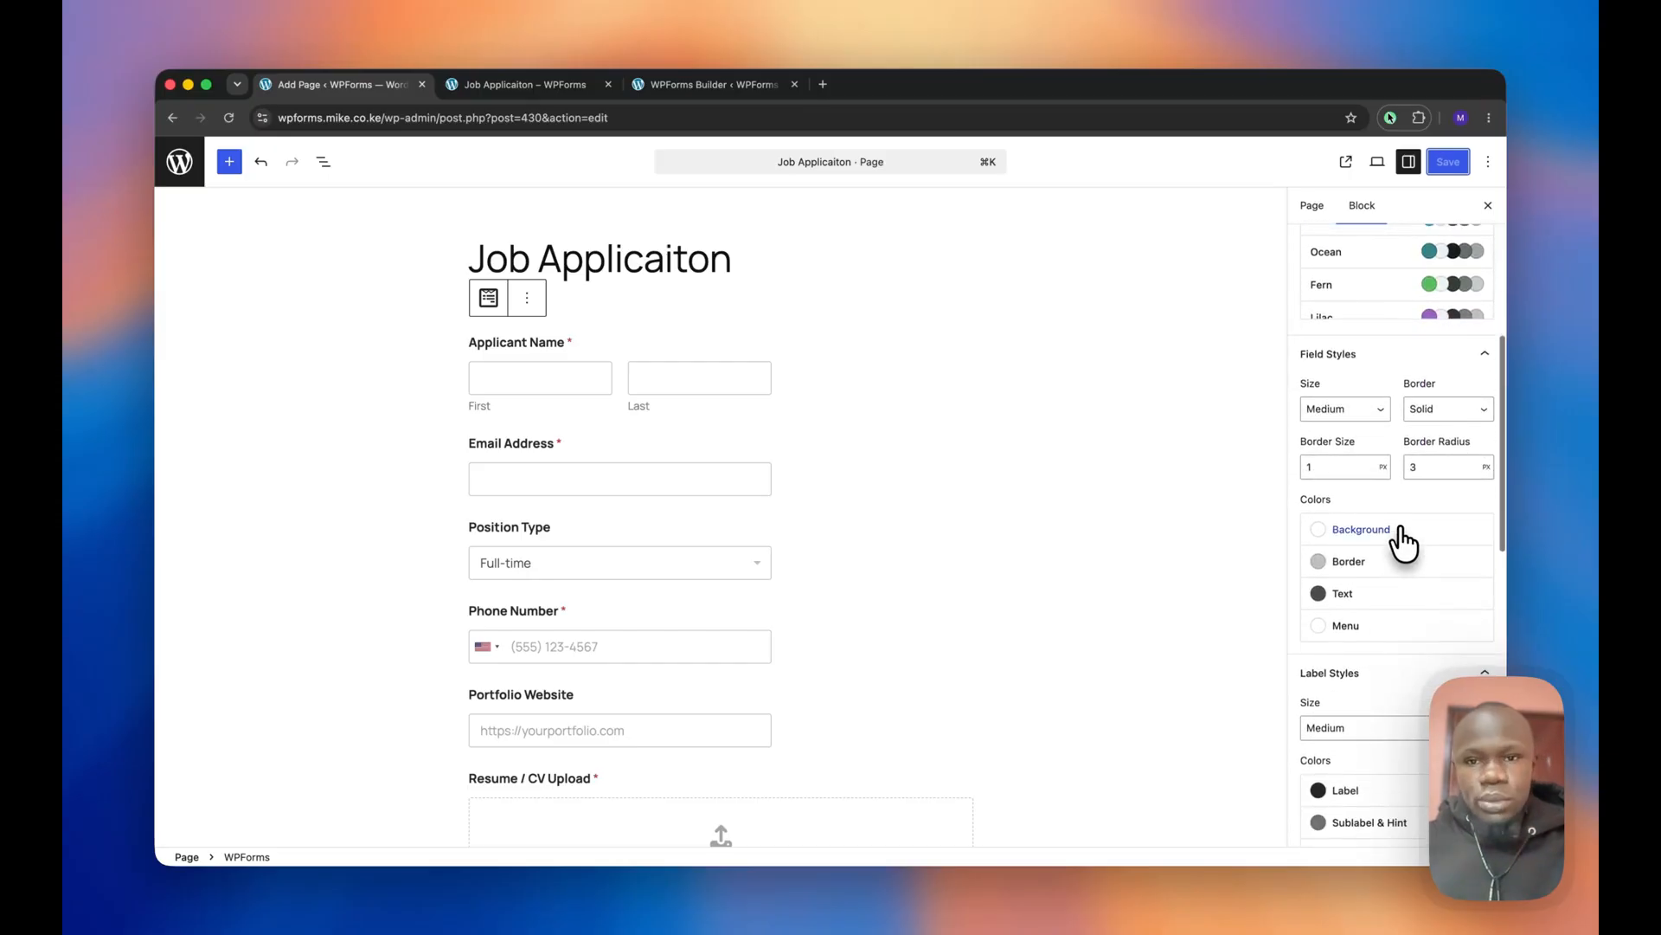